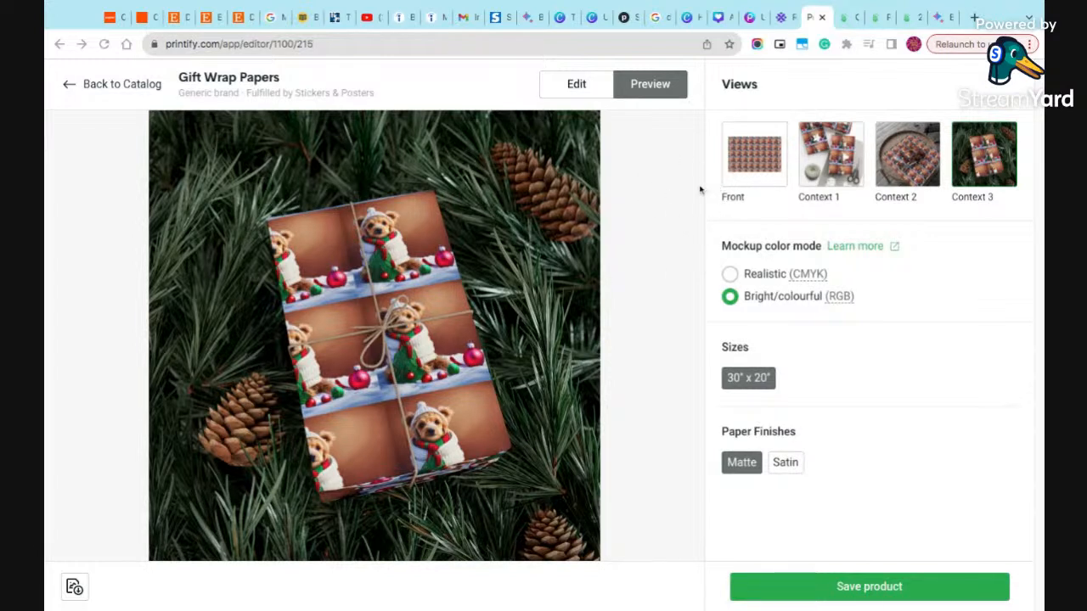
# - View the gift wrap's front and context mockups and return to the design editor
pyautogui.click(752, 168)
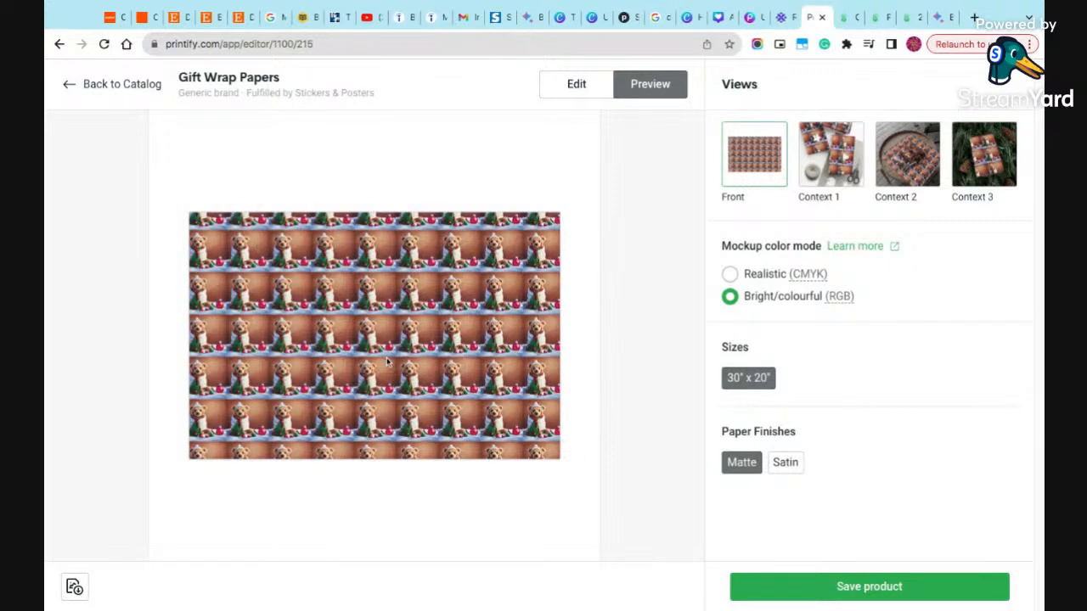
pyautogui.click(813, 170)
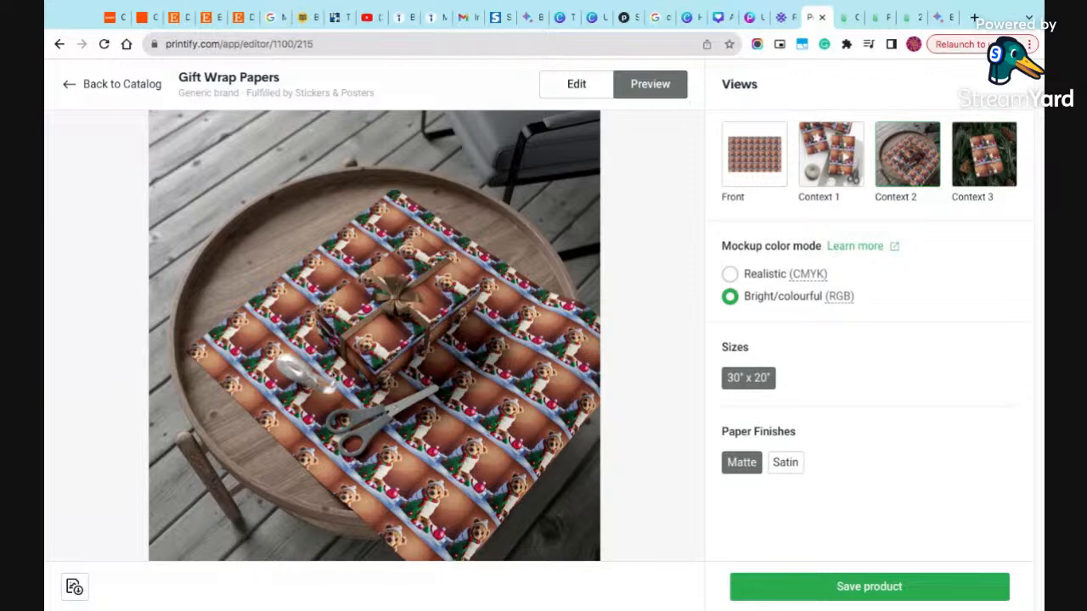
pyautogui.click(576, 84)
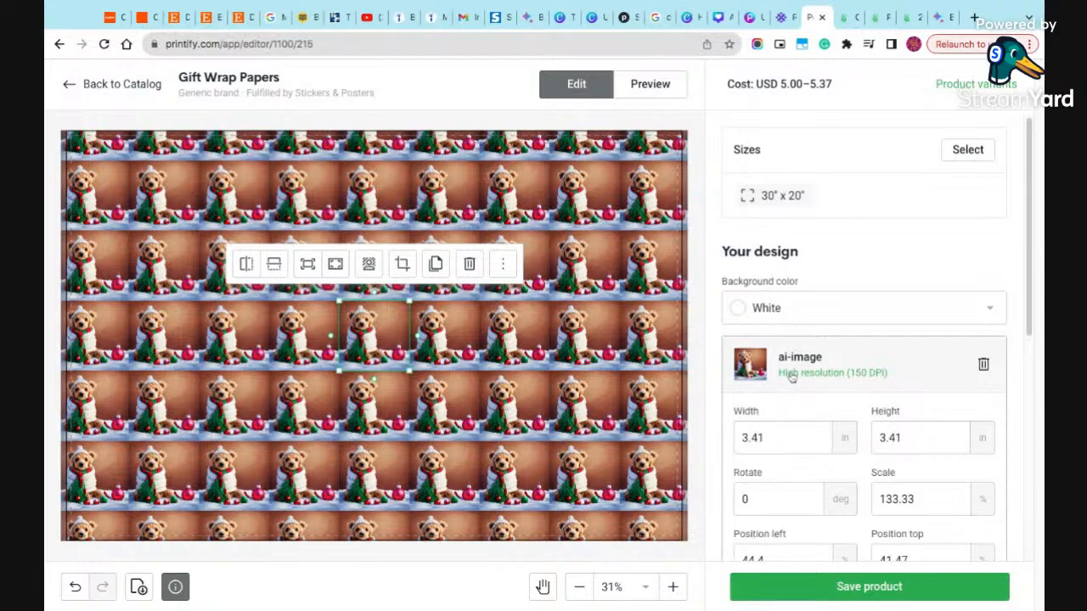
# - Delete the teddy bear ai-image layer from the gift wrap design
pyautogui.scroll(-3, 819, 420)
pyautogui.scroll(3, 819, 416)
pyautogui.scroll(-1, 817, 412)
pyautogui.click(982, 338)
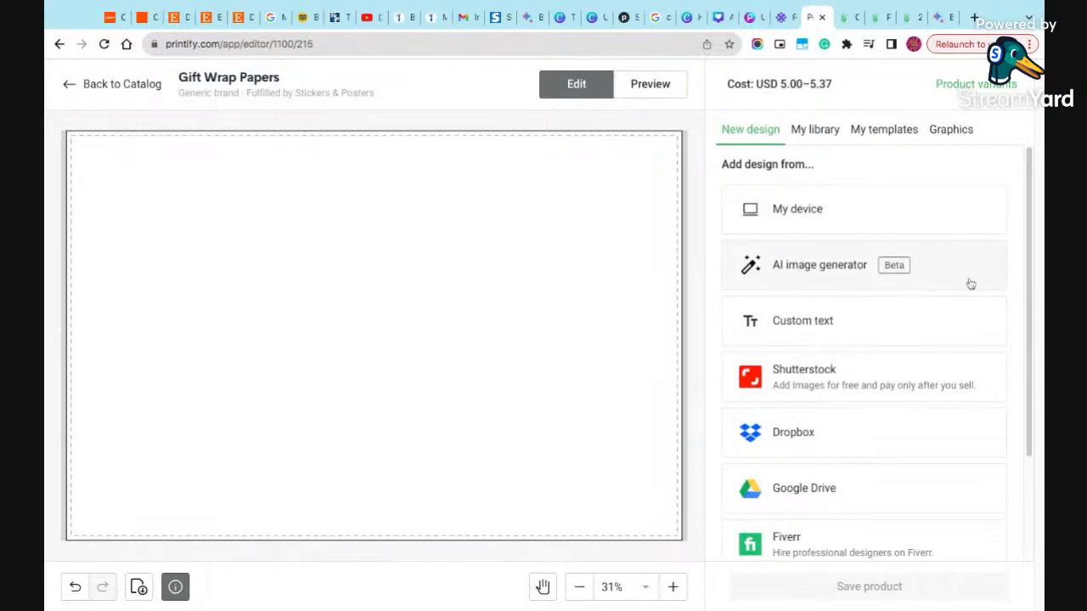
# - Open the AI image generator for a new design and set its style to Low Poly
pyautogui.click(840, 276)
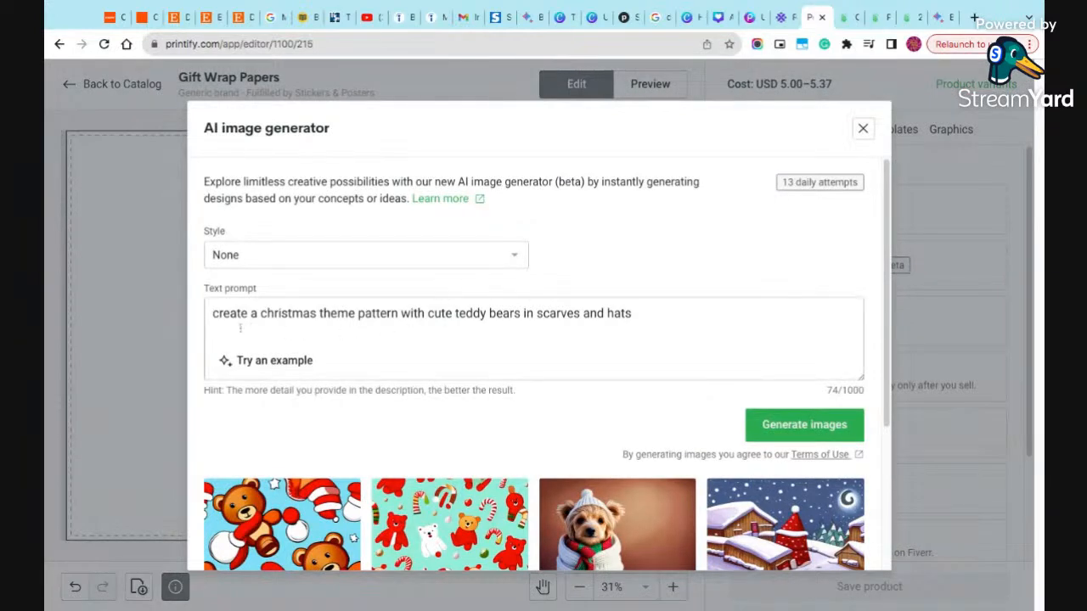
pyautogui.moveTo(213, 316); pyautogui.dragTo(652, 330)
pyautogui.click(652, 329)
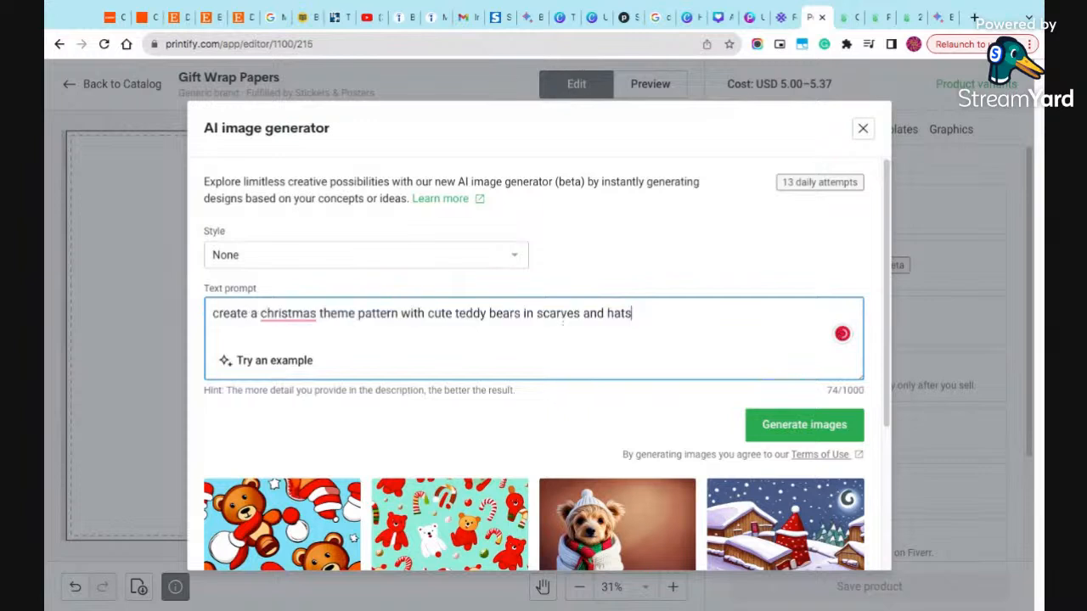
pyautogui.click(409, 265)
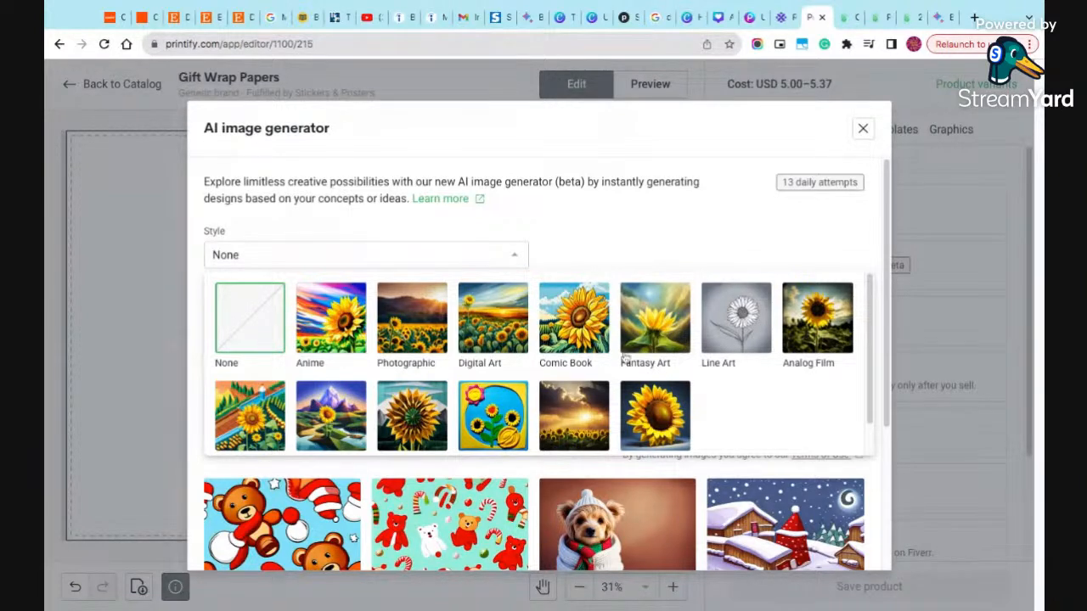
pyautogui.scroll(-1, 451, 388)
pyautogui.scroll(-1, 450, 388)
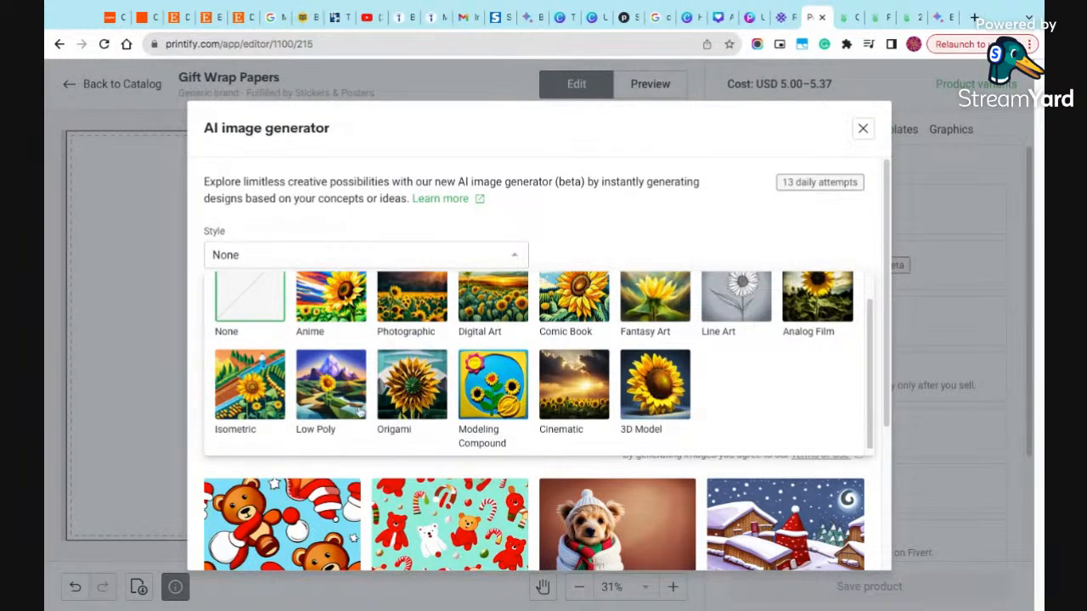
pyautogui.scroll(2, 405, 411)
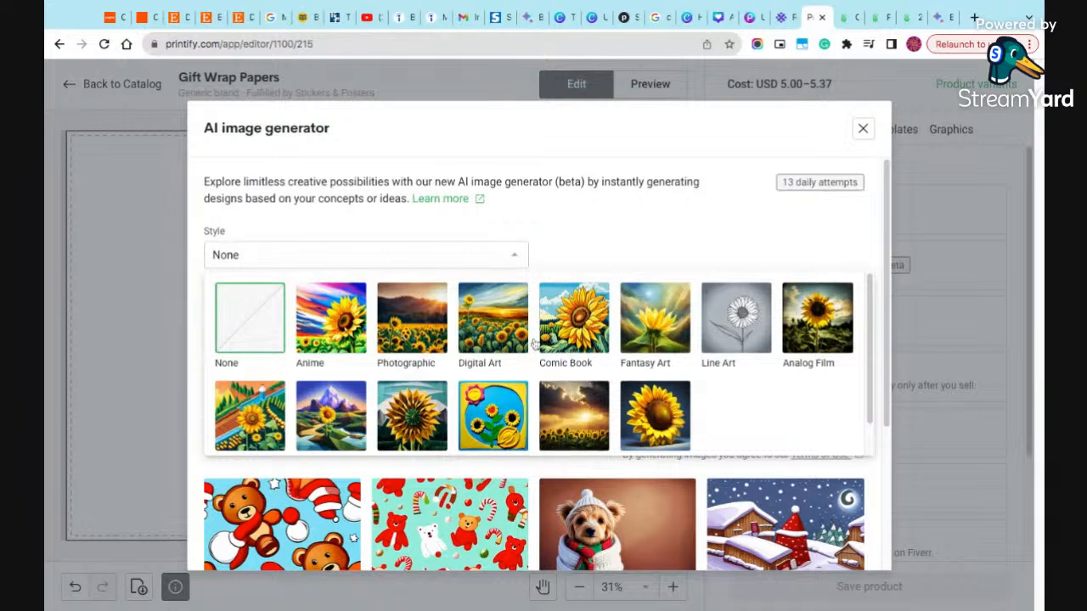
pyautogui.click(339, 422)
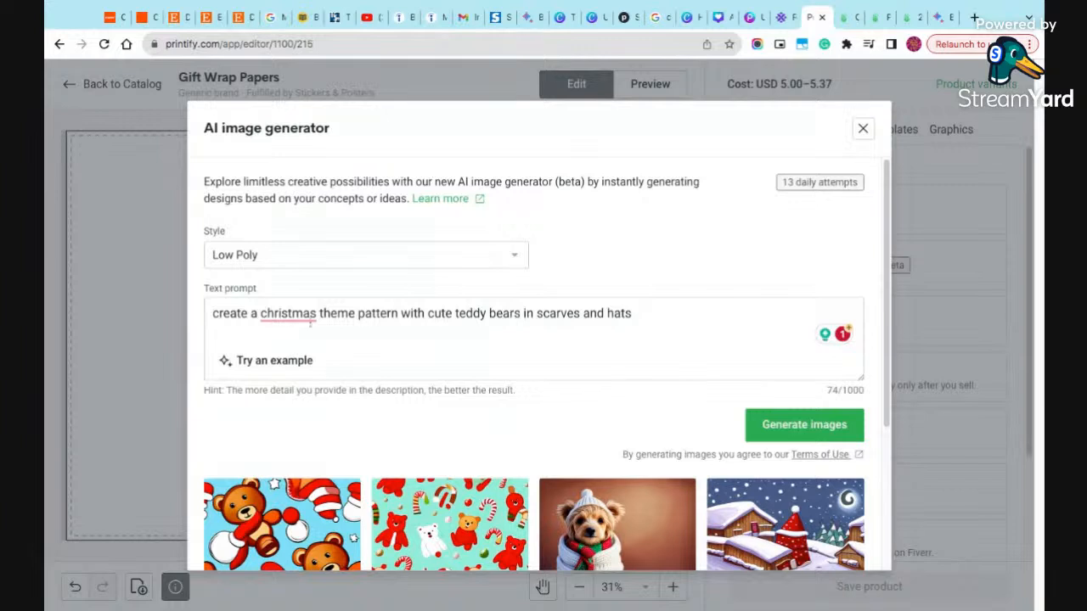
# - Capitalize "Christmas" in the text prompt and replace "cute teddy bears" with "cute little girl in red and green clothes"
pyautogui.moveTo(310, 312)
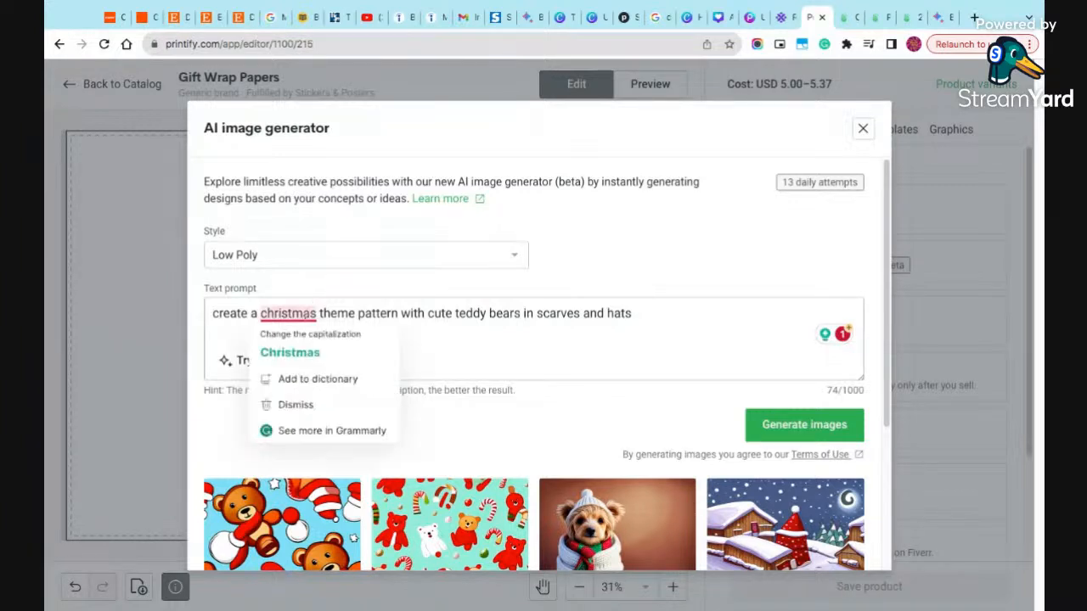
pyautogui.click(303, 352)
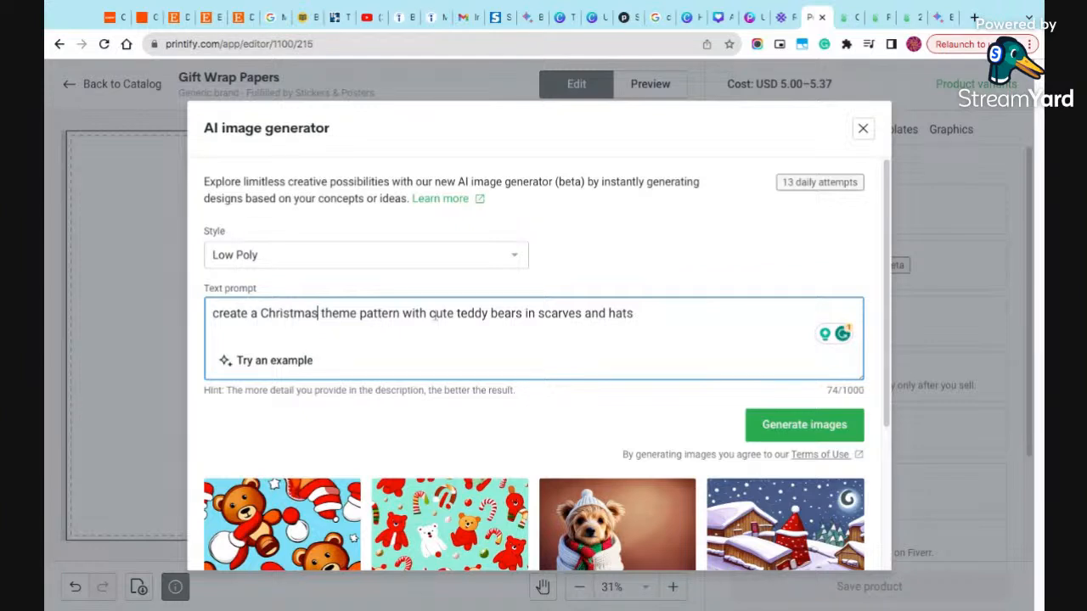
pyautogui.moveTo(429, 316); pyautogui.dragTo(521, 316)
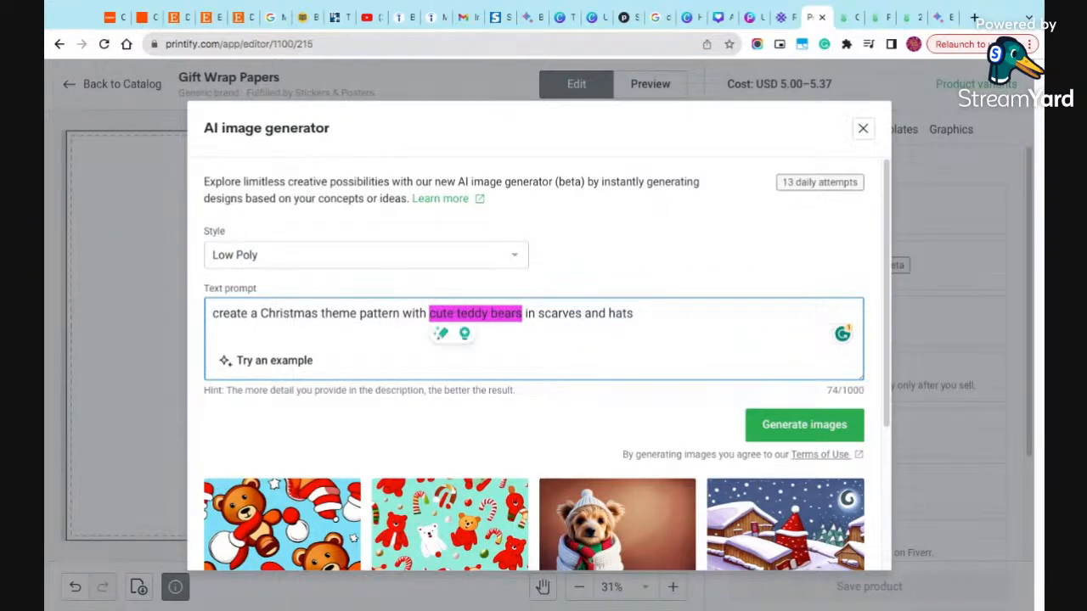
pyautogui.write('cute little ')
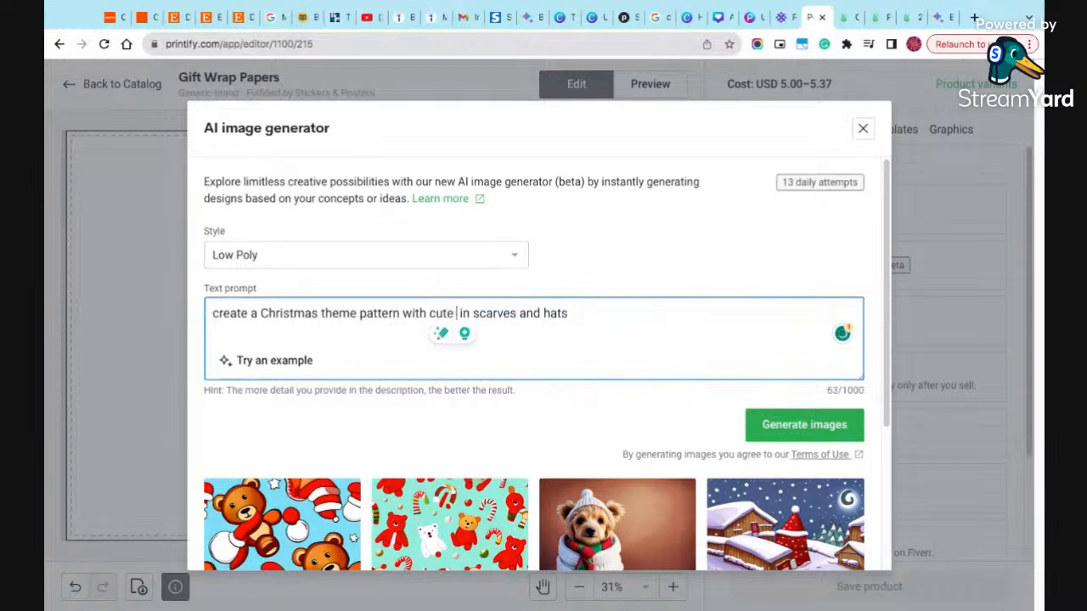
pyautogui.write('girl in ')
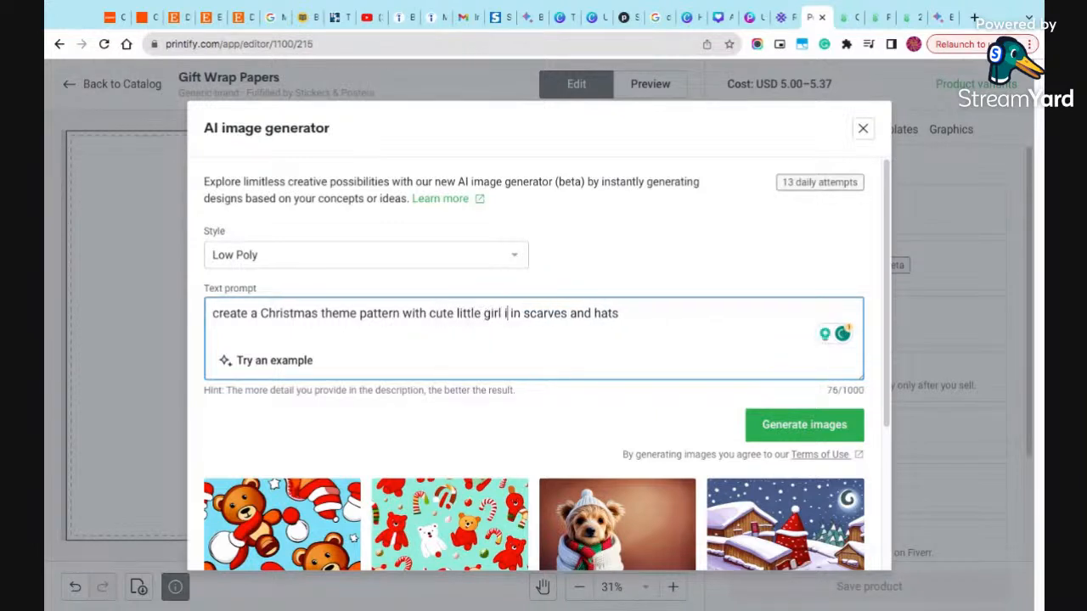
pyautogui.write('red')
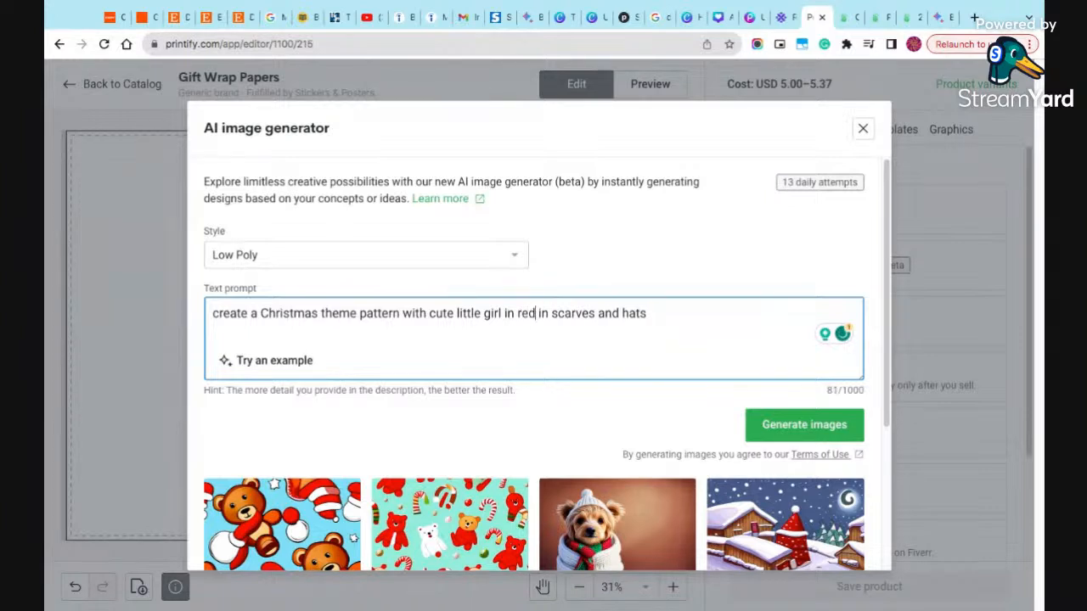
pyautogui.write(' and  ')
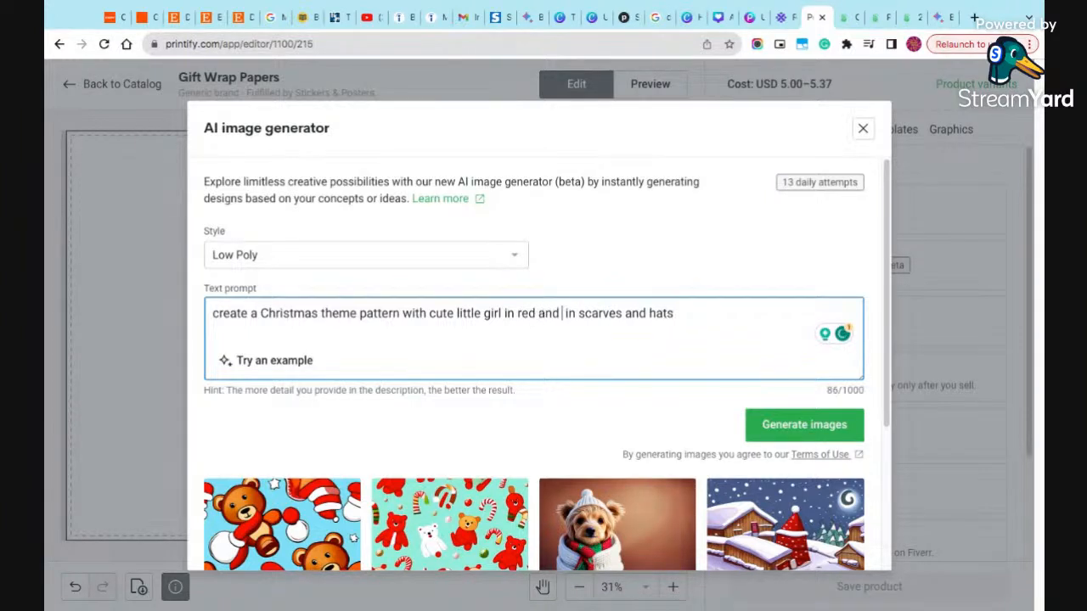
pyautogui.write('green ')
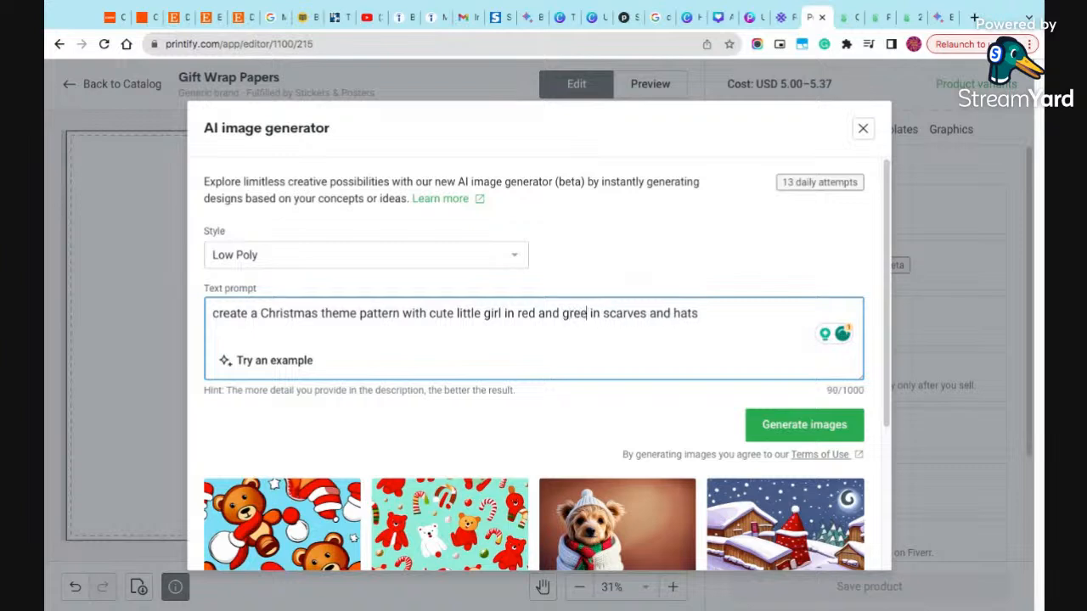
pyautogui.write('clothe')
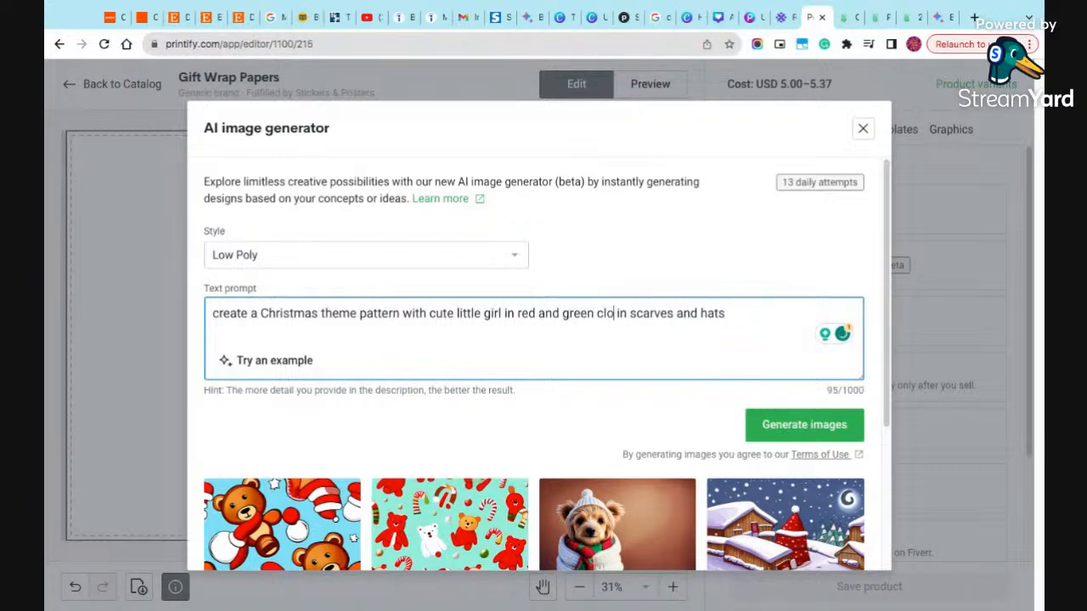
pyautogui.write('s')
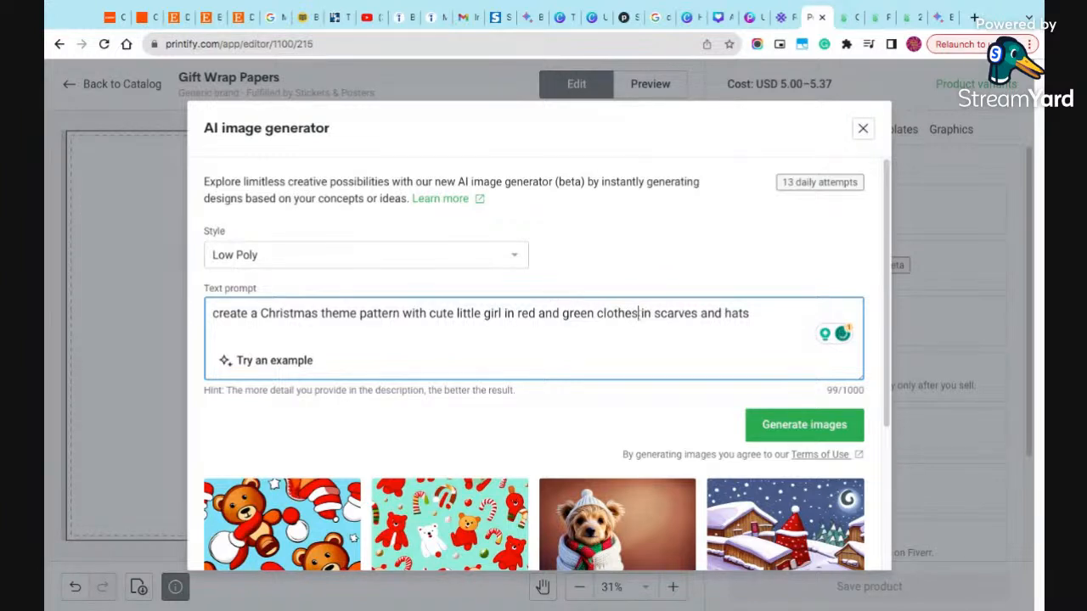
# - Replace the prompt's ending "in scarves and hats" with "with a scarf and a hat."
pyautogui.moveTo(639, 314); pyautogui.dragTo(751, 314)
pyautogui.press('BackSpace')
pyautogui.write('with a ')
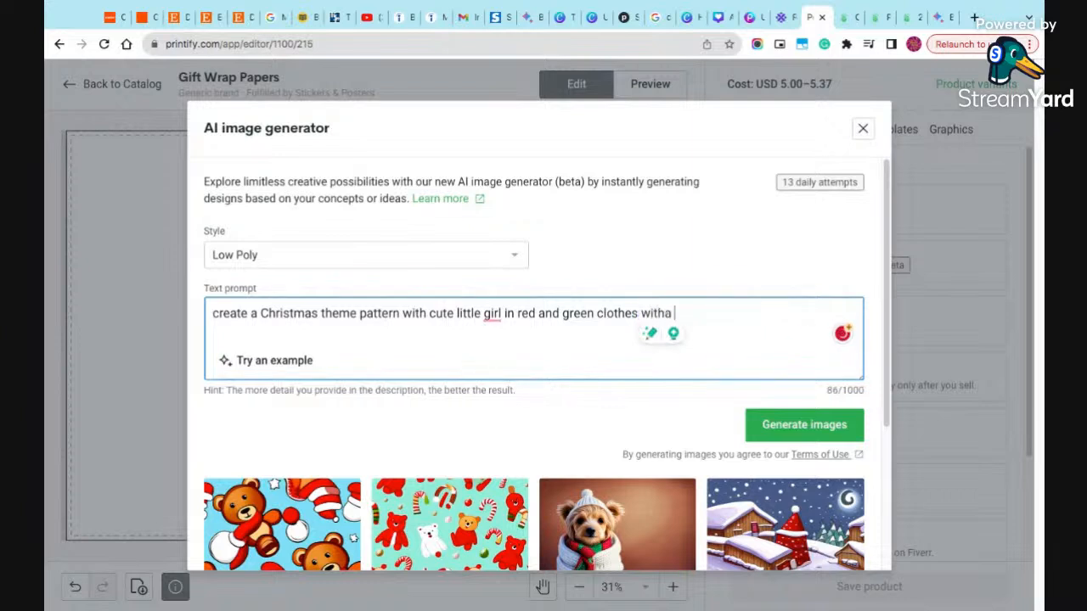
pyautogui.write(' scarft')
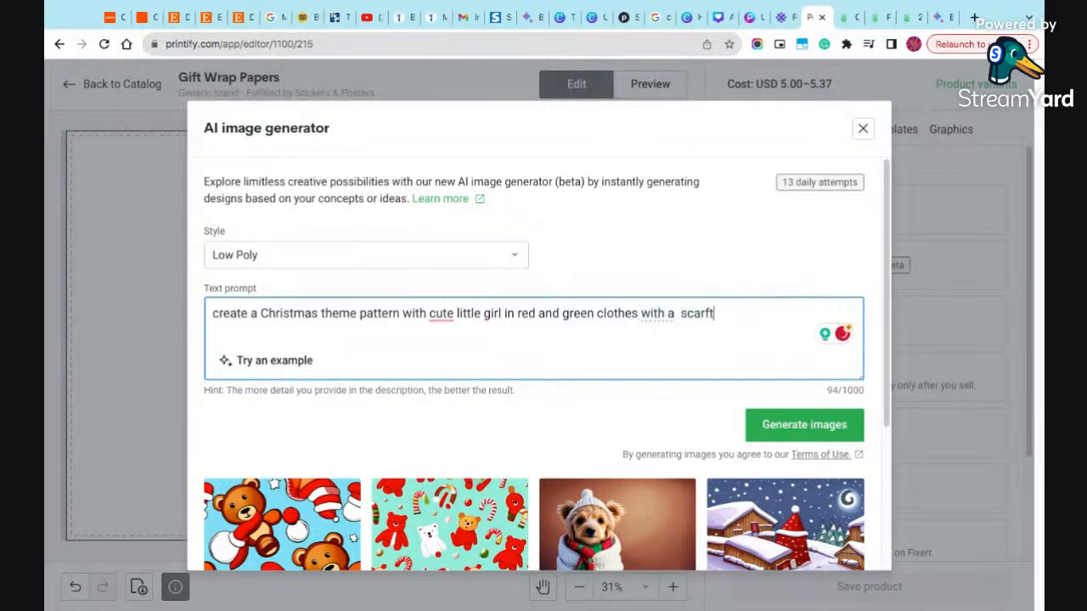
pyautogui.press('BackSpace')
pyautogui.write('and a hat, checking')
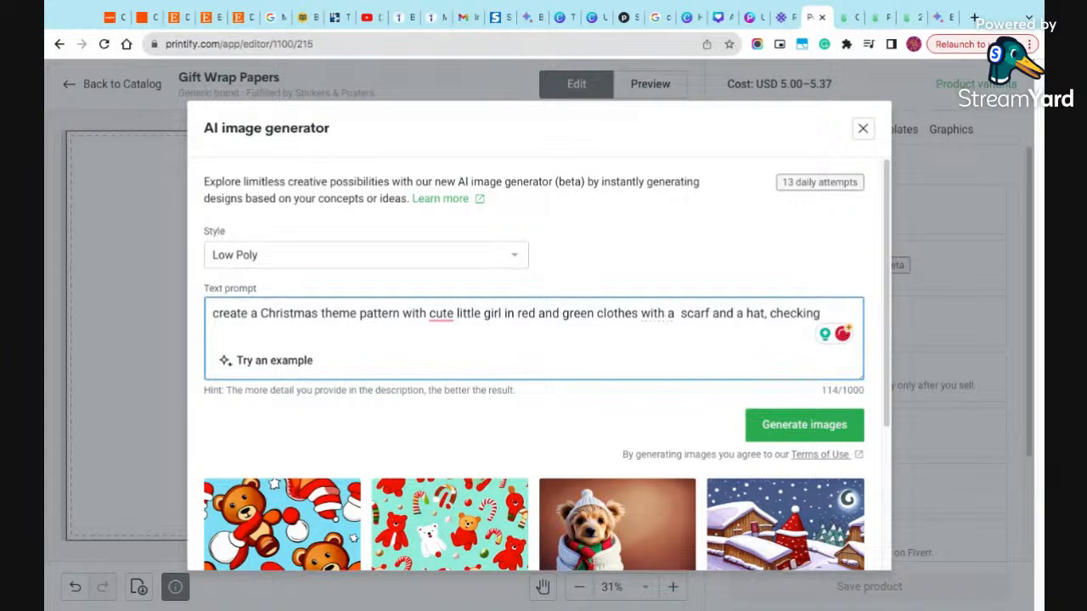
pyautogui.press('BackSpace')
pyautogui.press('BackSpace')
pyautogui.press('BackSpace')
pyautogui.press('BackSpace')
pyautogui.press('BackSpace')
pyautogui.press('BackSpace')
pyautogui.press('BackSpace')
pyautogui.press('BackSpace')
pyautogui.press('BackSpace')
pyautogui.press('BackSpace')
pyautogui.write('.')
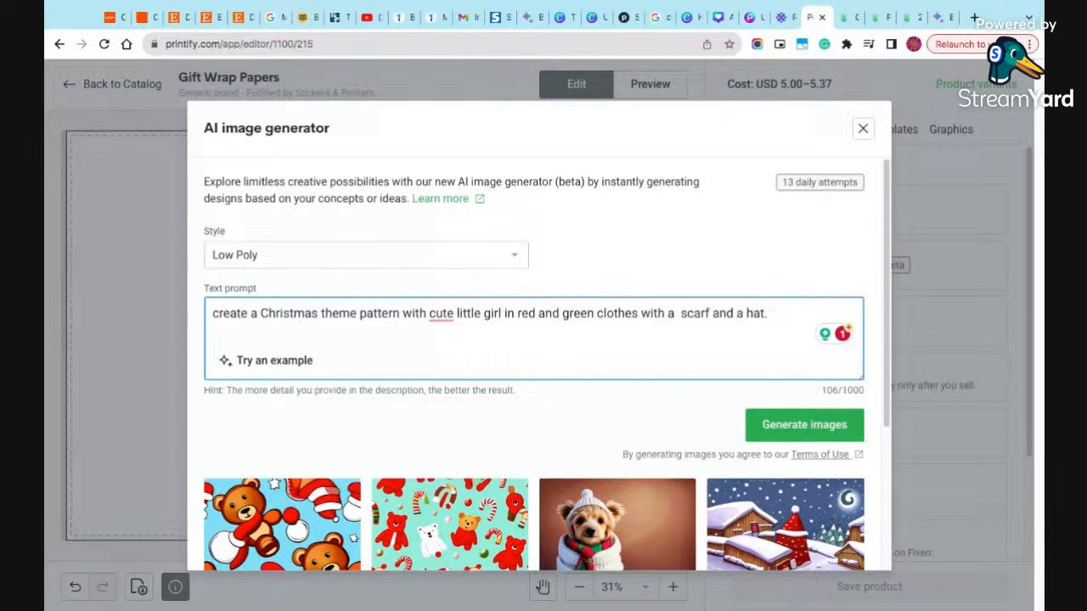
# - Change the clothes colour from "green" to "white" in the prompt and remove the extra space before "scarf"
pyautogui.doubleClick(575, 314)
pyautogui.write('white')
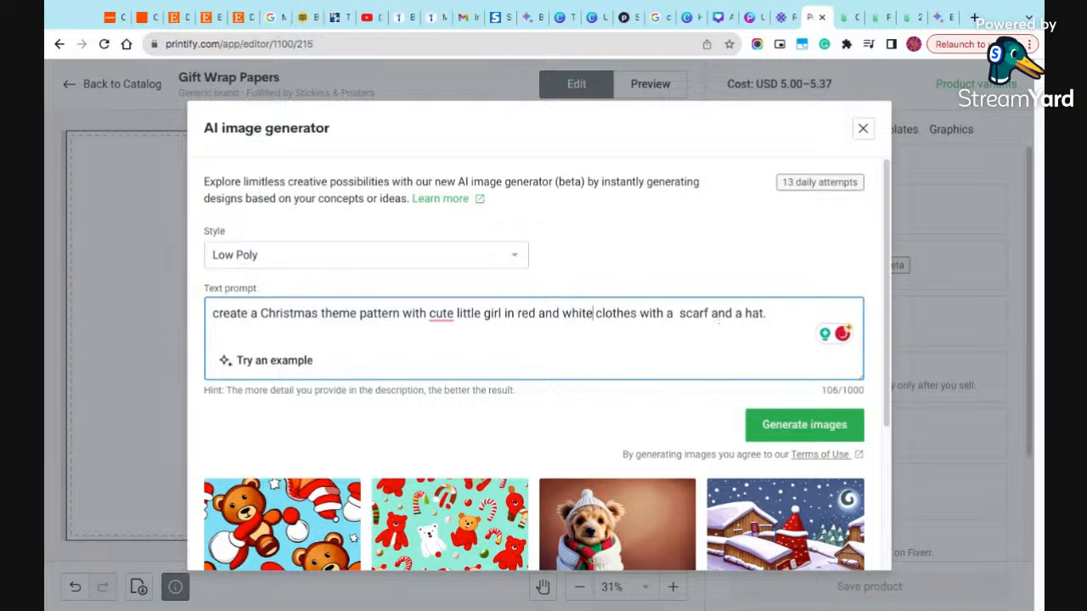
pyautogui.click(678, 314)
pyautogui.press('BackSpace')
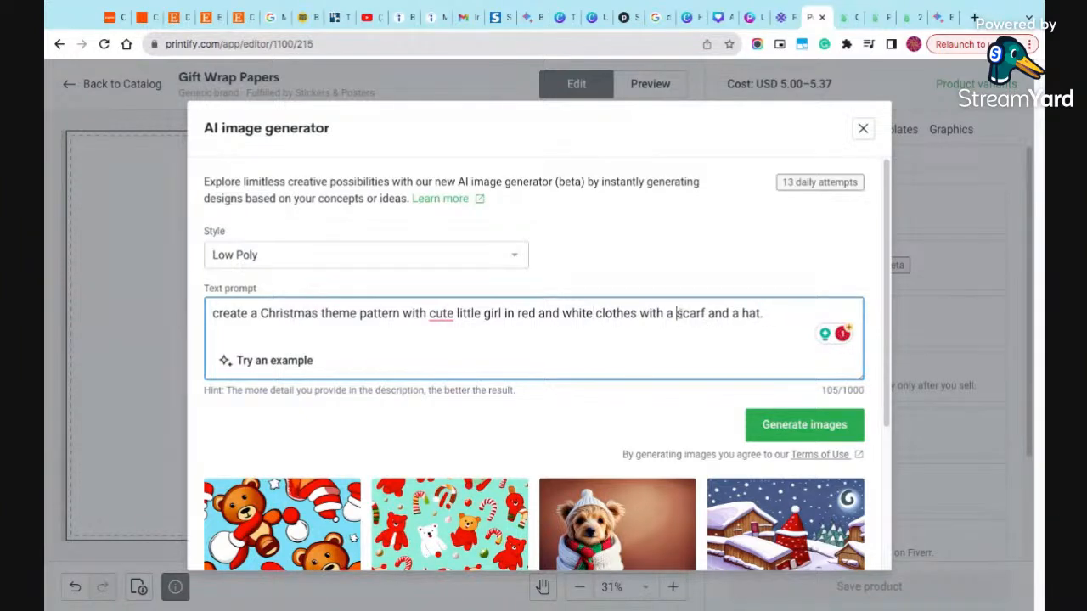
# - Add the sentence "She is sitting under a Christmas tree unwrapping her gifts." to the end of the prompt
pyautogui.click(784, 313)
pyautogui.write('She is ')
pyautogui.write('on her wa')
pyautogui.write('y')
pyautogui.press('BackSpace')
pyautogui.press('BackSpace')
pyautogui.press('BackSpace')
pyautogui.press('BackSpace')
pyautogui.press('BackSpace')
pyautogui.press('BackSpace')
pyautogui.press('BackSpace')
pyautogui.press('BackSpace')
pyautogui.press('BackSpace')
pyautogui.press('BackSpace')
pyautogui.press('BackSpace')
pyautogui.write('s')
pyautogui.write('ittin')
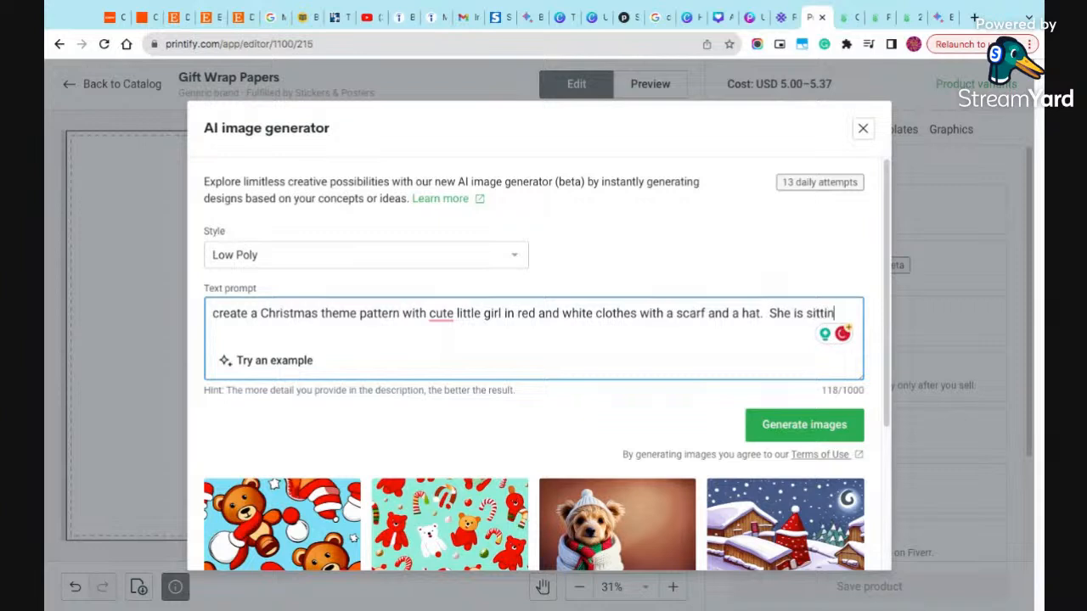
pyautogui.write('g under a Chri')
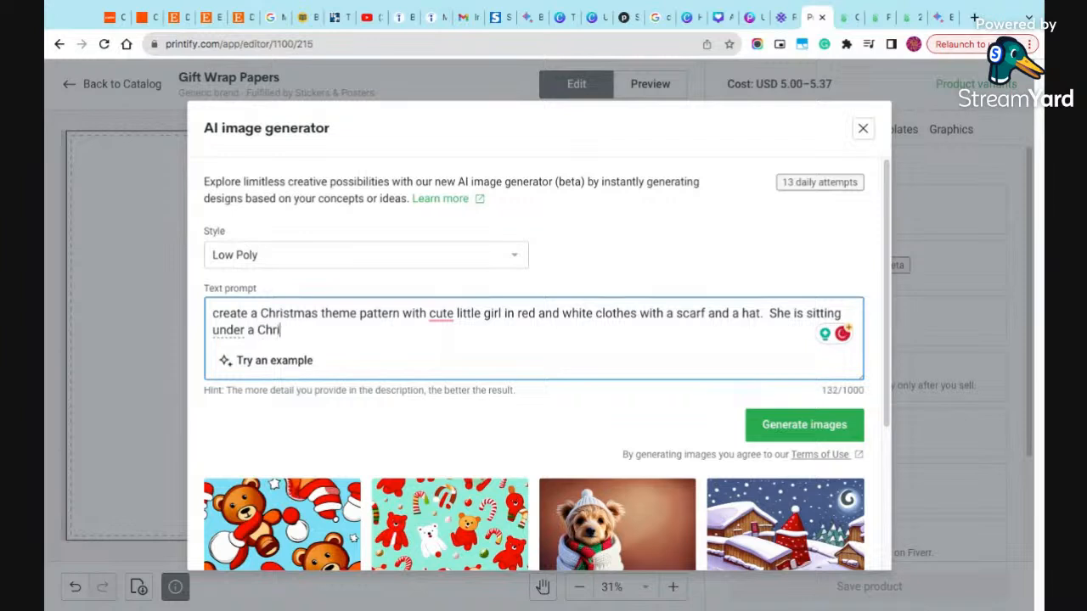
pyautogui.write('stmas tree')
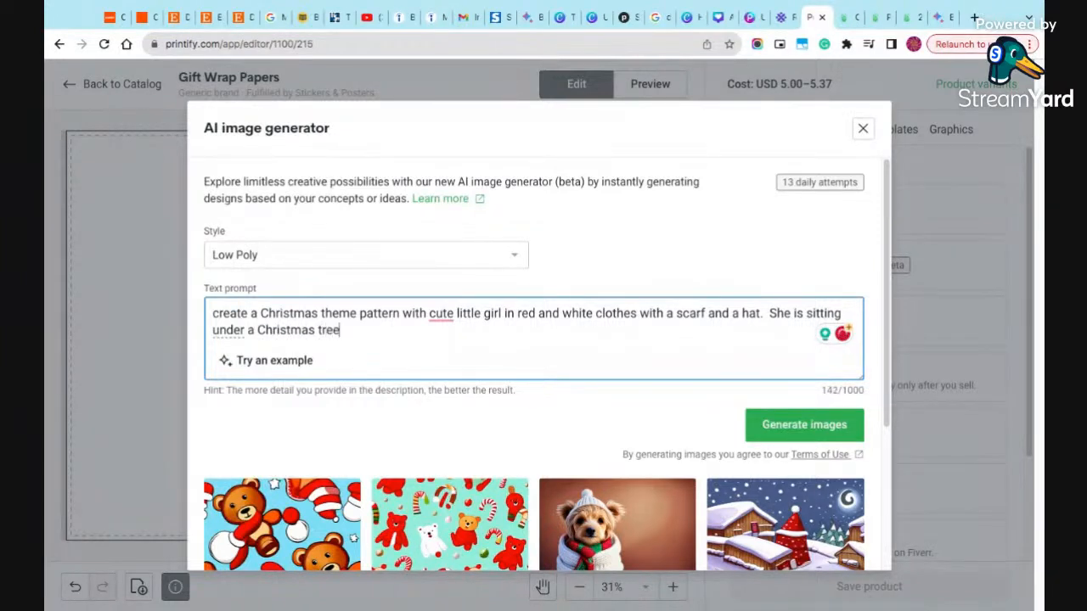
pyautogui.write(' unwrapping her')
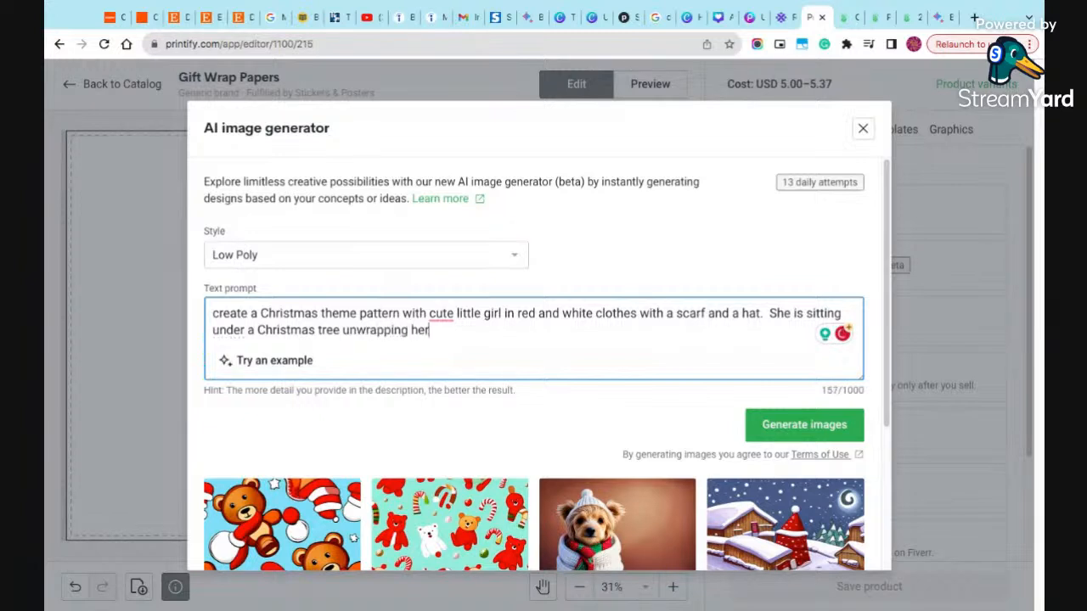
pyautogui.write(' gifts.  She has a bi')
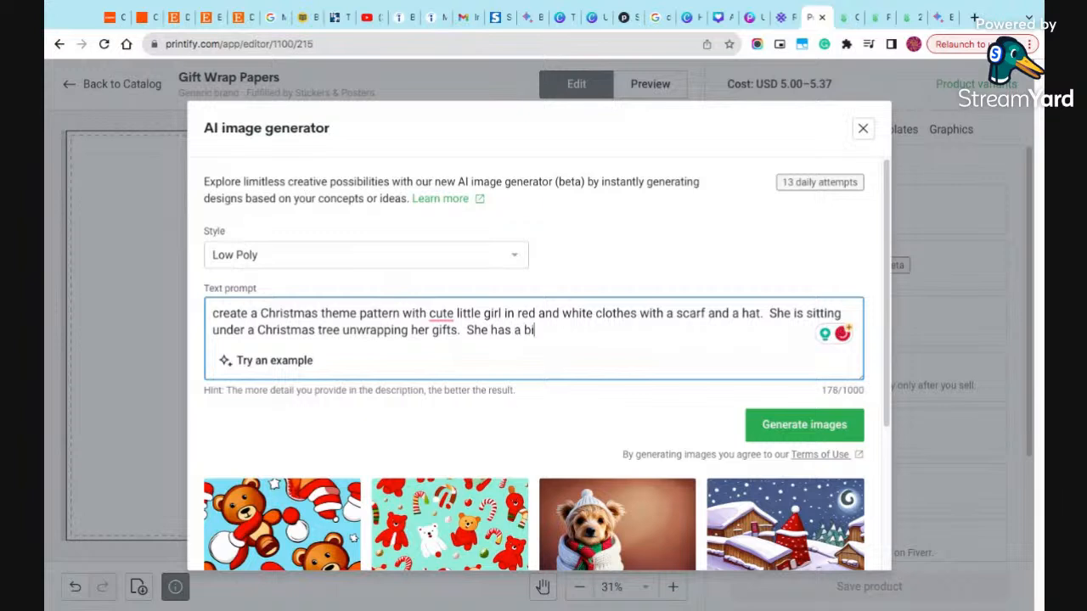
pyautogui.write('g smile on her face. ')
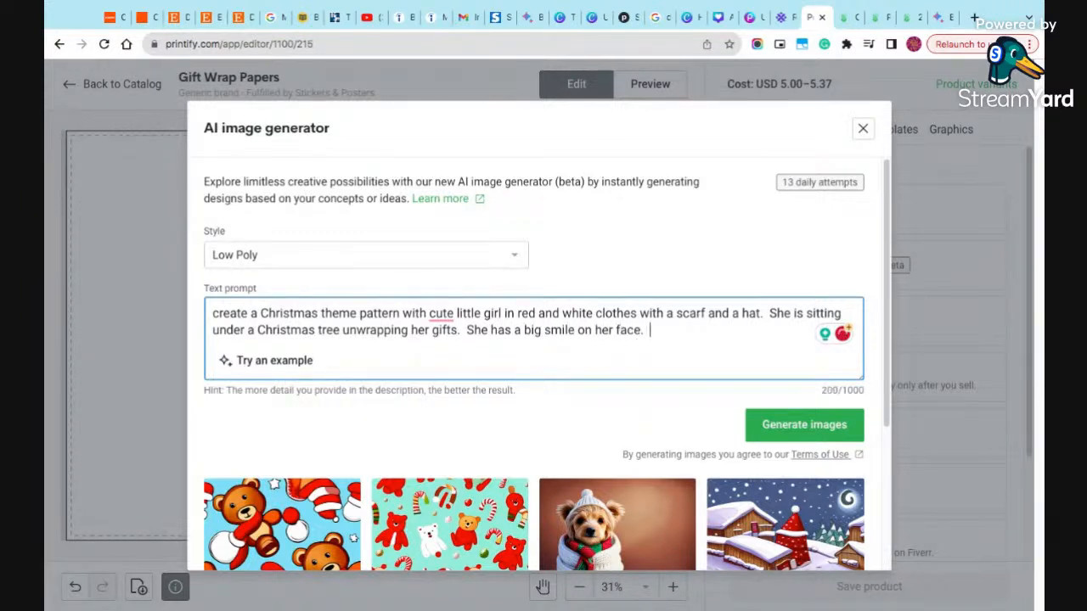
pyautogui.write(' Her dog is')
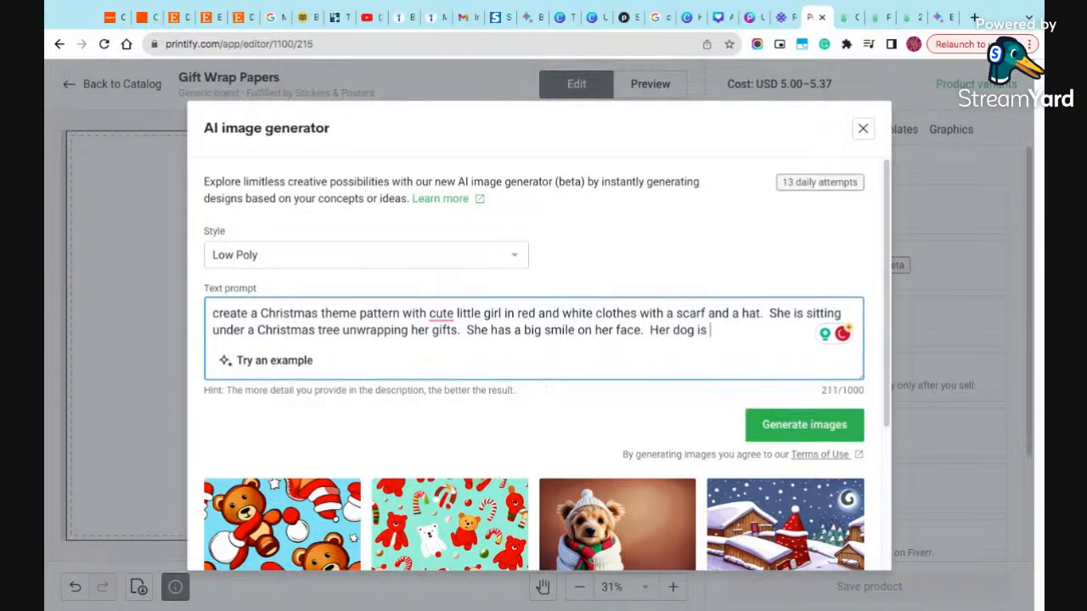
pyautogui.write(' wrapped u')
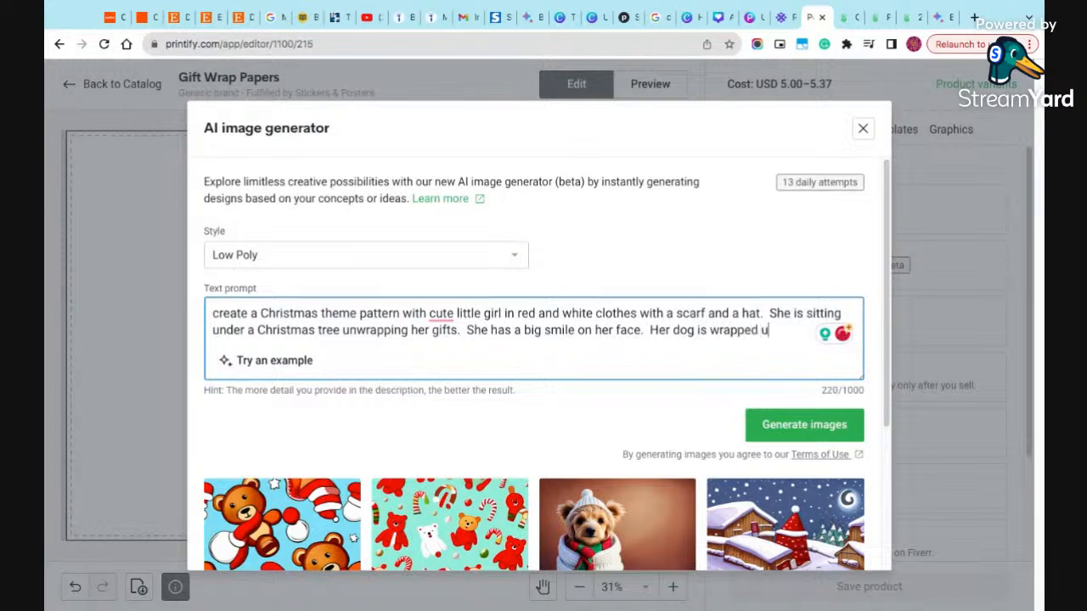
pyautogui.write('p in Christmas paper.')
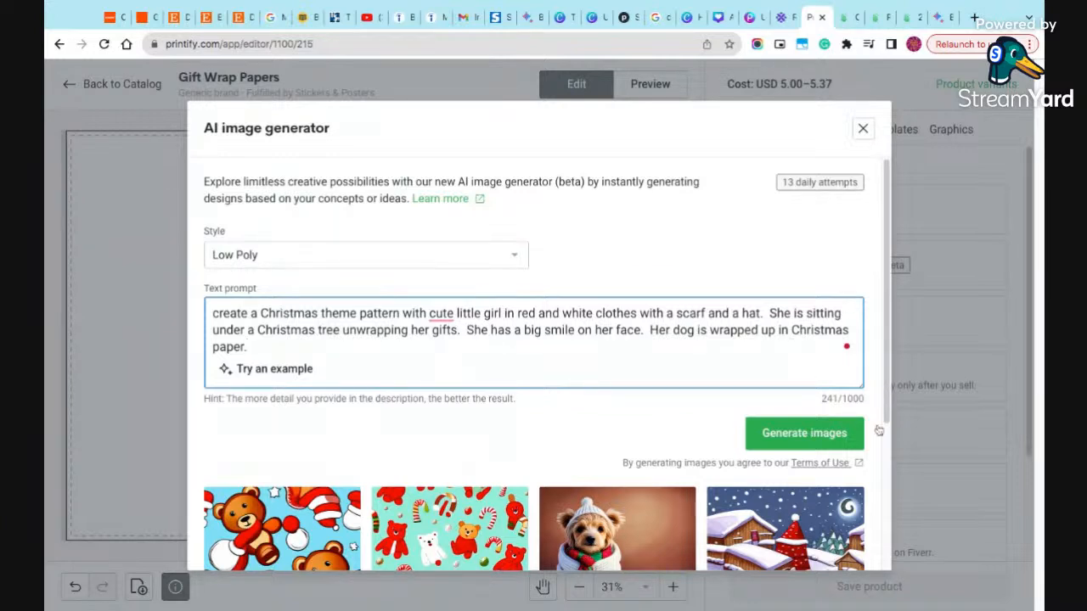
# - Generate images from the finished prompt in the Low Poly style and look over the results
pyautogui.click(830, 433)
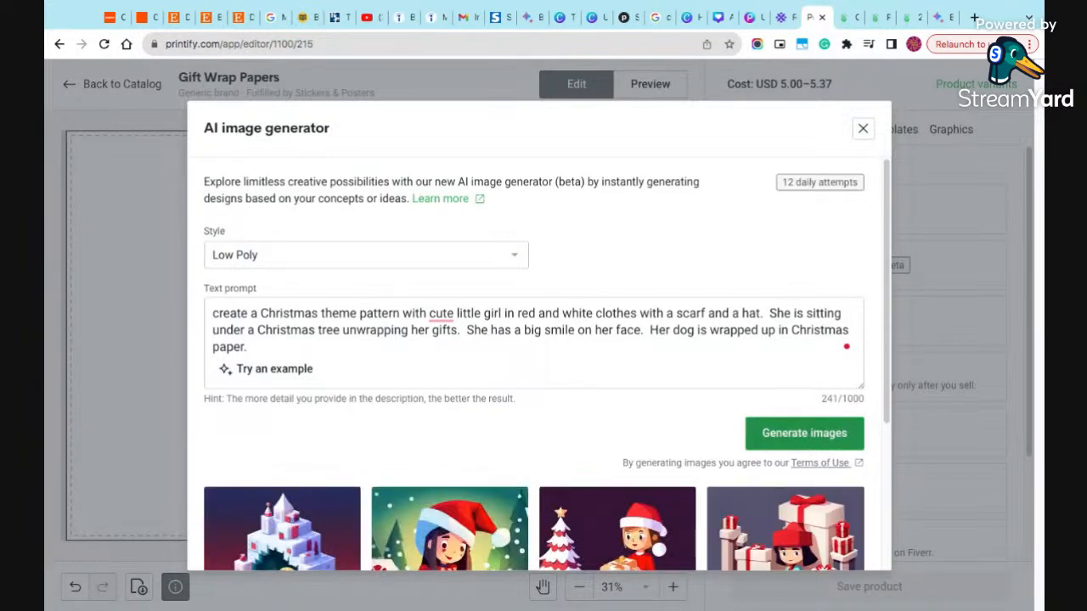
pyautogui.scroll(-2, 698, 416)
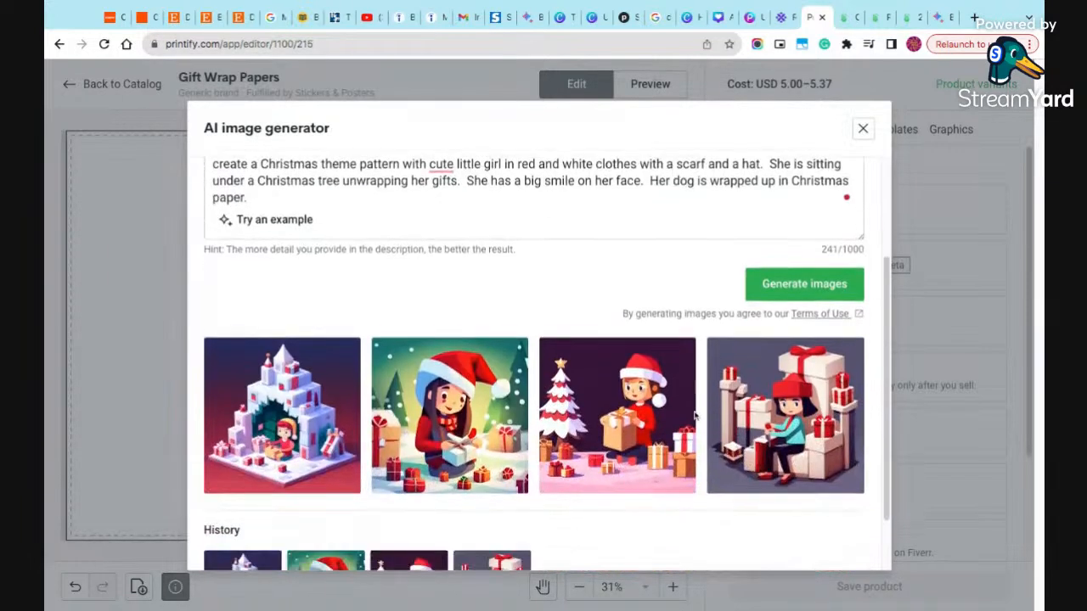
pyautogui.scroll(-1, 723, 509)
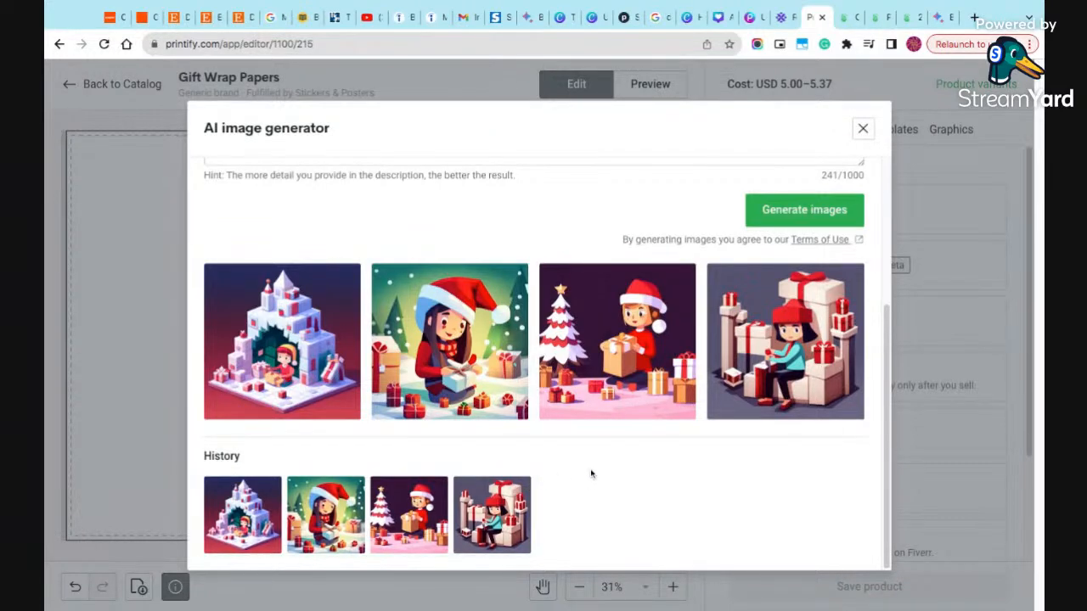
pyautogui.scroll(3, 592, 473)
pyautogui.click(481, 258)
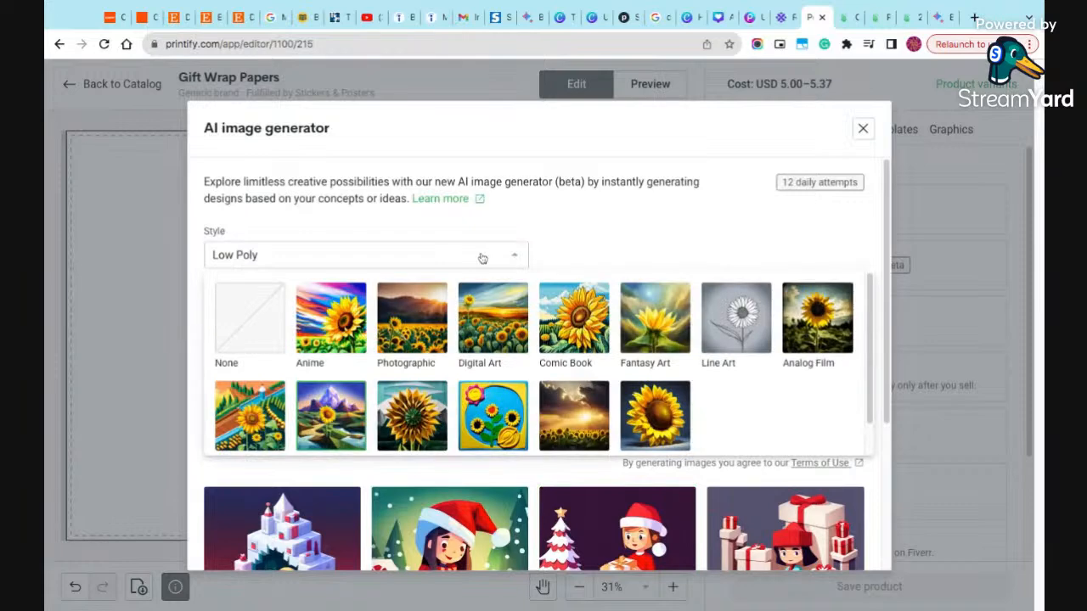
pyautogui.scroll(-3, 679, 272)
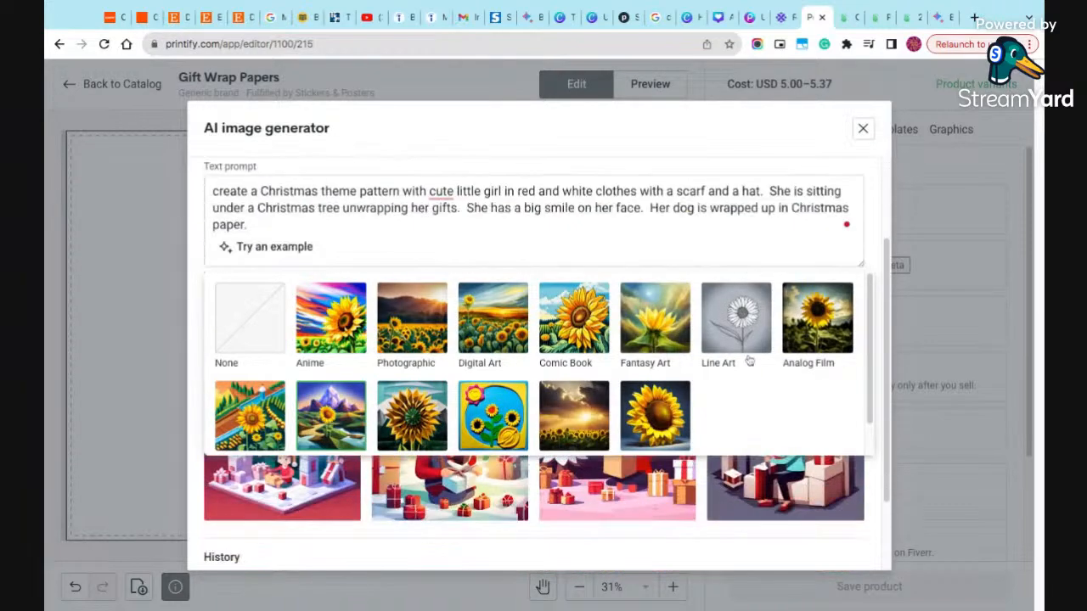
pyautogui.click(613, 293)
pyautogui.scroll(3, 535, 339)
pyautogui.click(496, 331)
pyautogui.hotkey('ctrl', 'a')
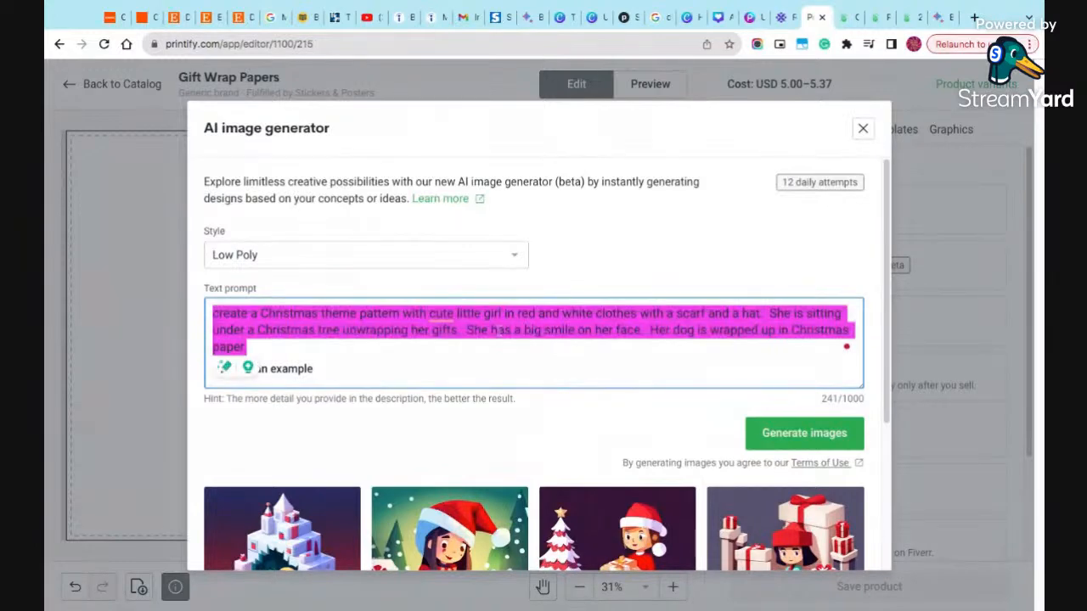
# - Switch the image style to Digital Art and generate a new set of images from the same prompt
pyautogui.click(495, 263)
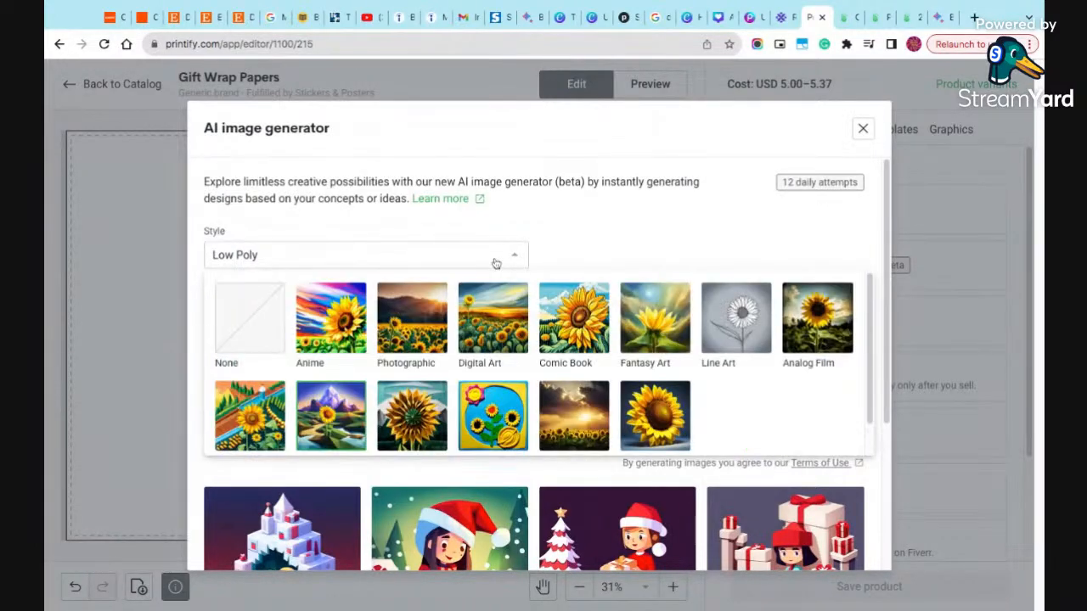
pyautogui.scroll(-1, 438, 383)
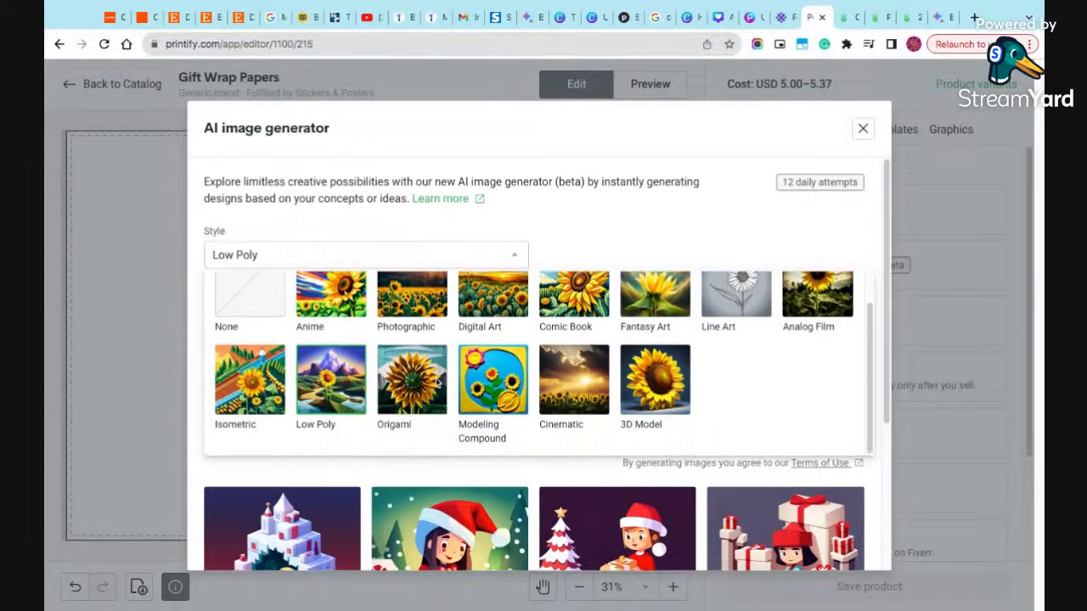
pyautogui.scroll(1, 438, 383)
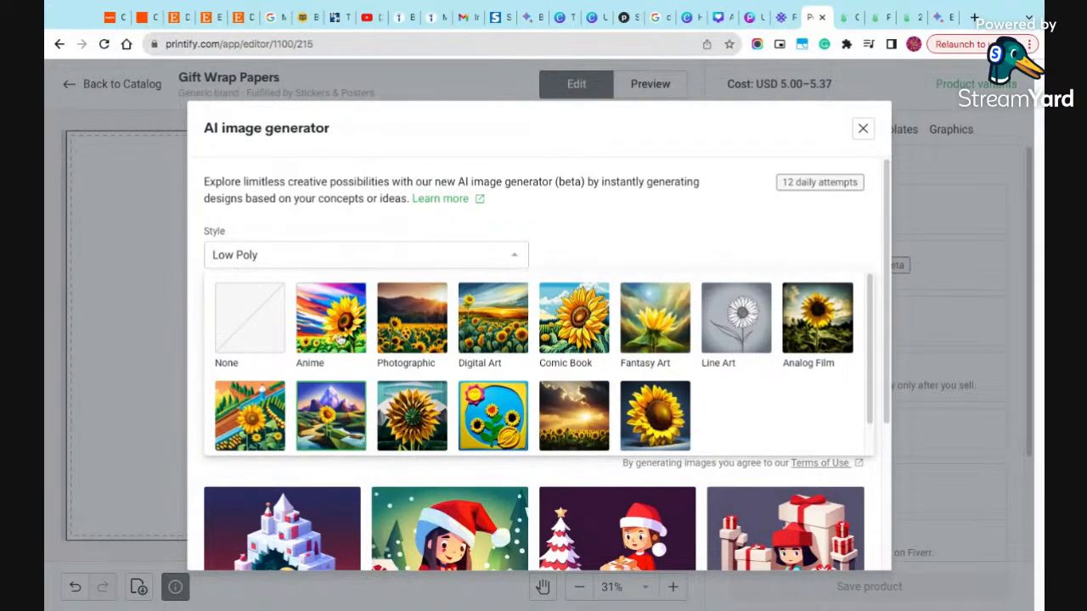
pyautogui.click(475, 342)
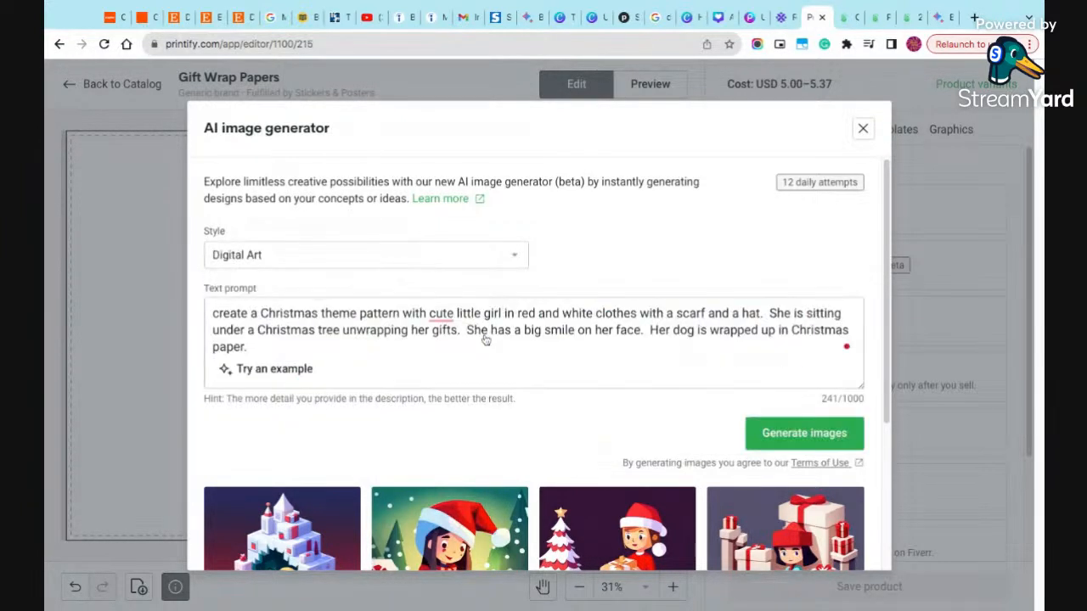
pyautogui.click(796, 448)
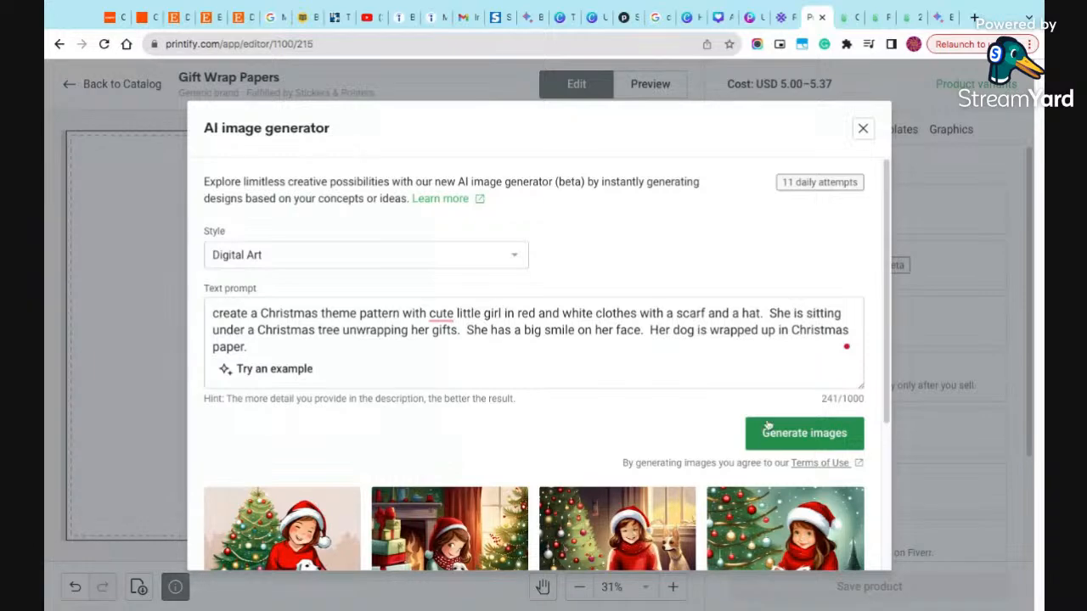
# - Review the Digital Art images and add the one of the girl with the white fluffy dog to the gift wrap
pyautogui.scroll(-1, 727, 427)
pyautogui.scroll(-1, 727, 427)
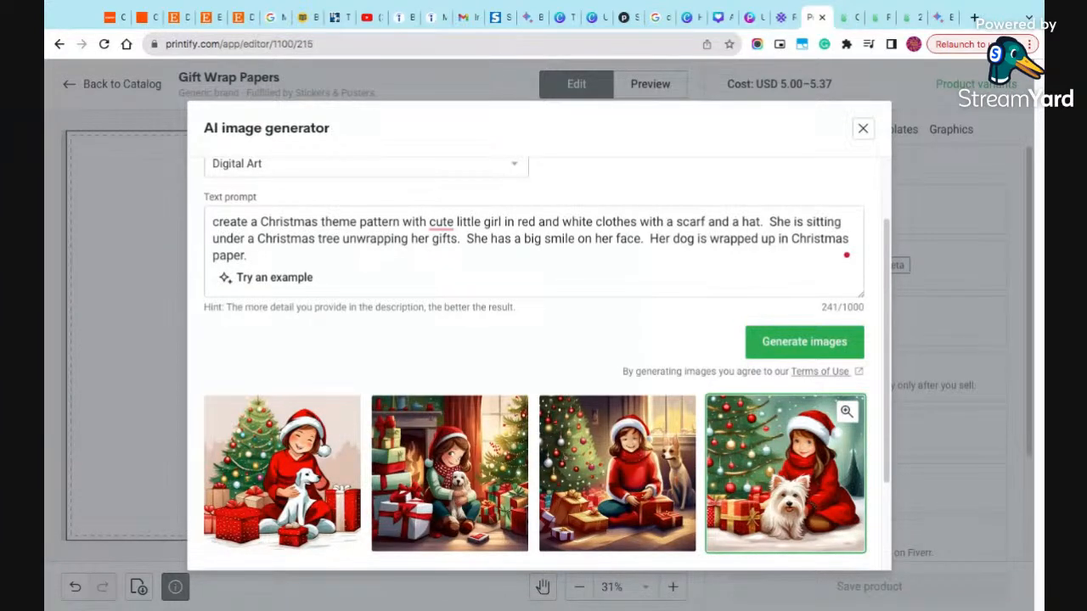
pyautogui.scroll(1, 727, 427)
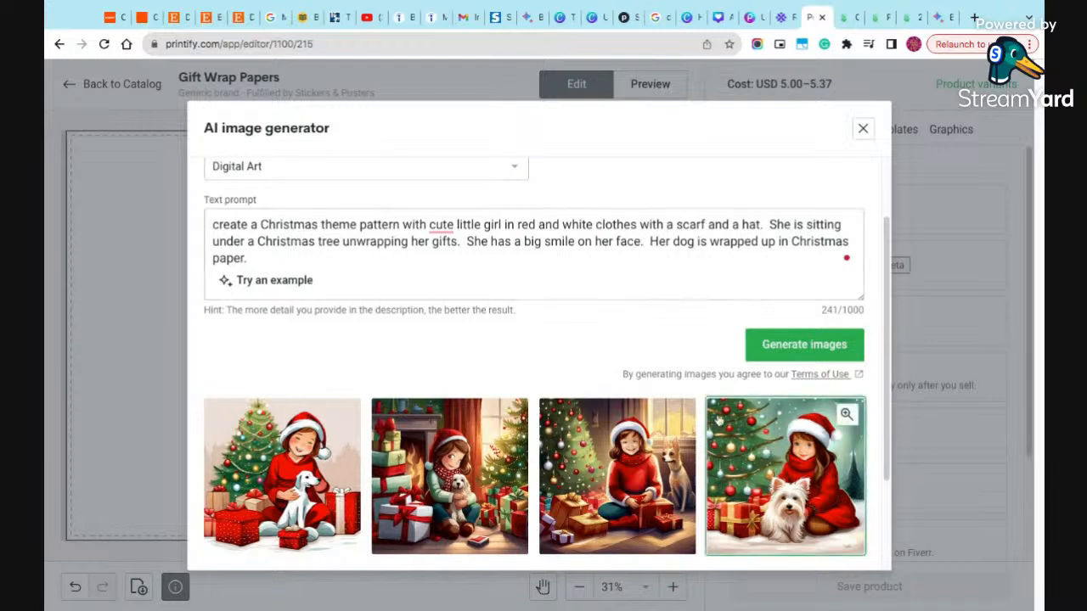
pyautogui.scroll(-1, 720, 411)
pyautogui.scroll(-1, 717, 405)
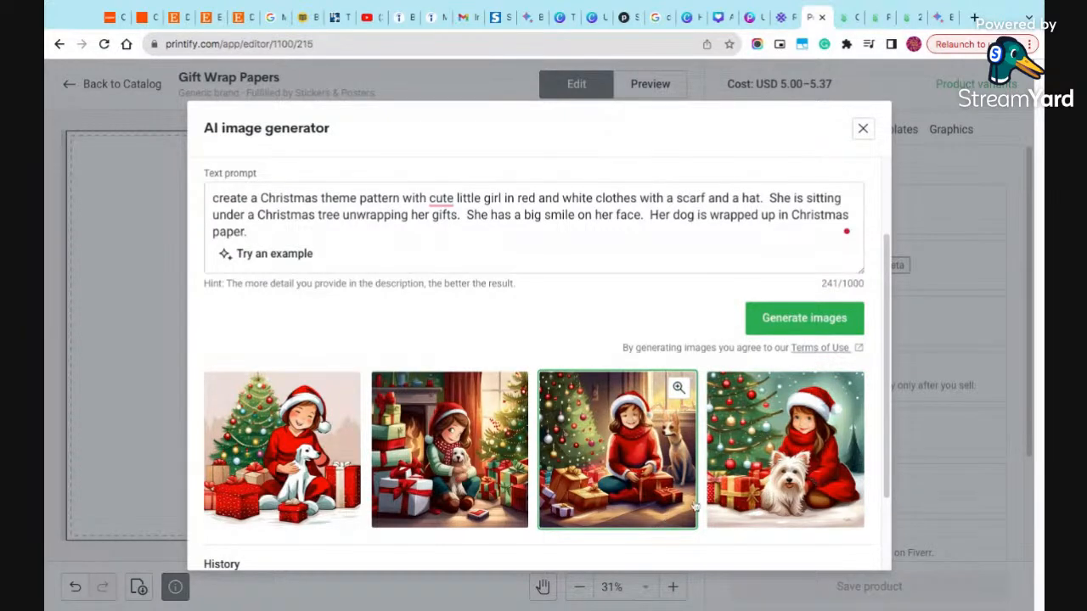
pyautogui.click(791, 500)
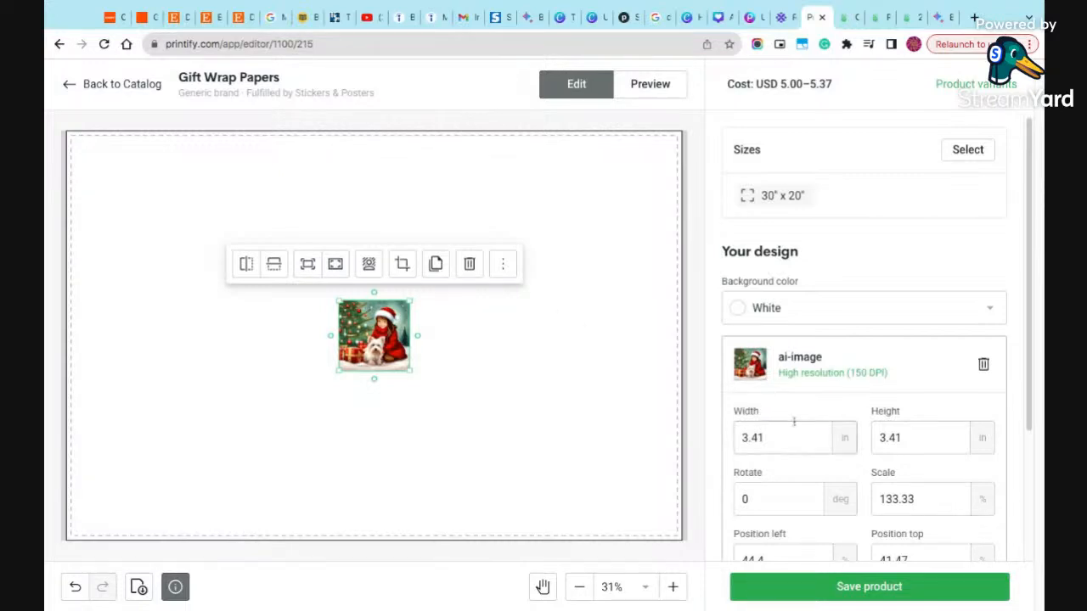
# - Turn on the repeating pattern for the placed image, compare the Grid and Brick horizontal layouts, and settle on Brick vertical
pyautogui.scroll(-2, 797, 417)
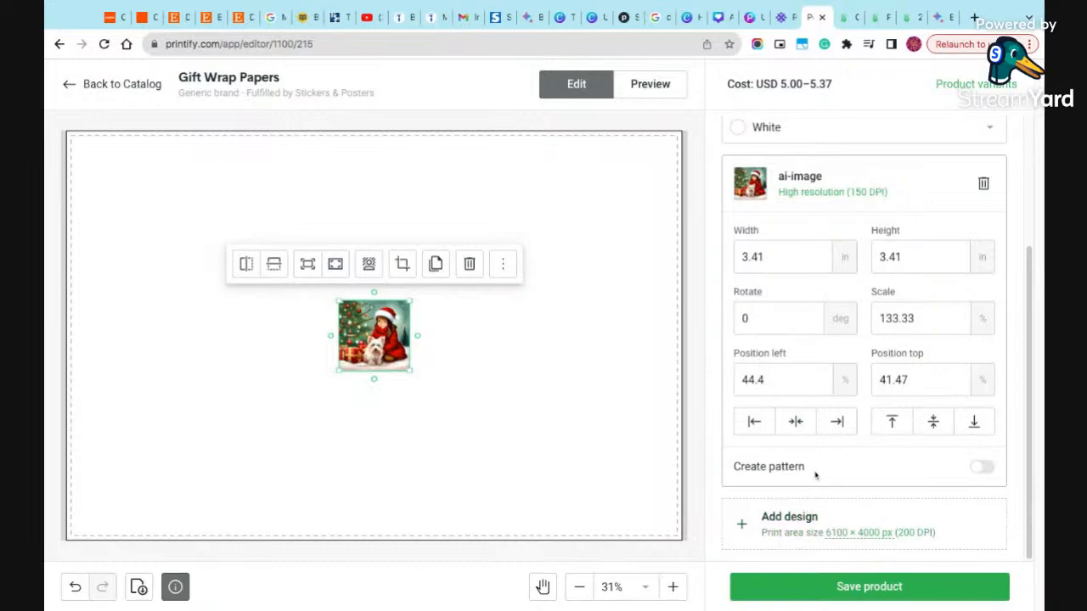
pyautogui.click(981, 468)
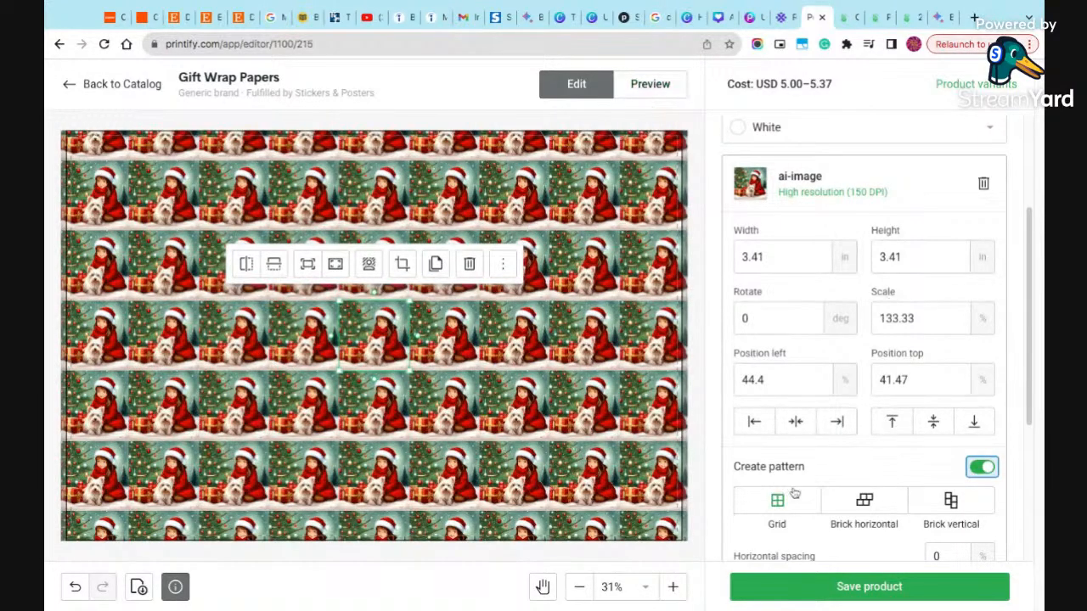
pyautogui.scroll(1, 791, 495)
pyautogui.scroll(-4, 792, 480)
pyautogui.scroll(1, 792, 479)
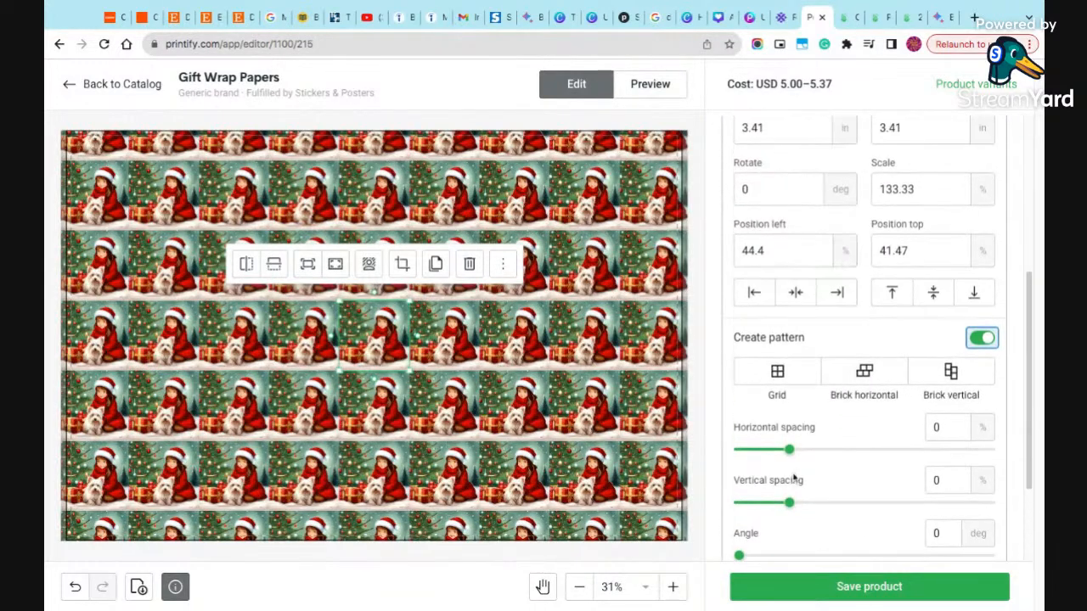
pyautogui.click(786, 376)
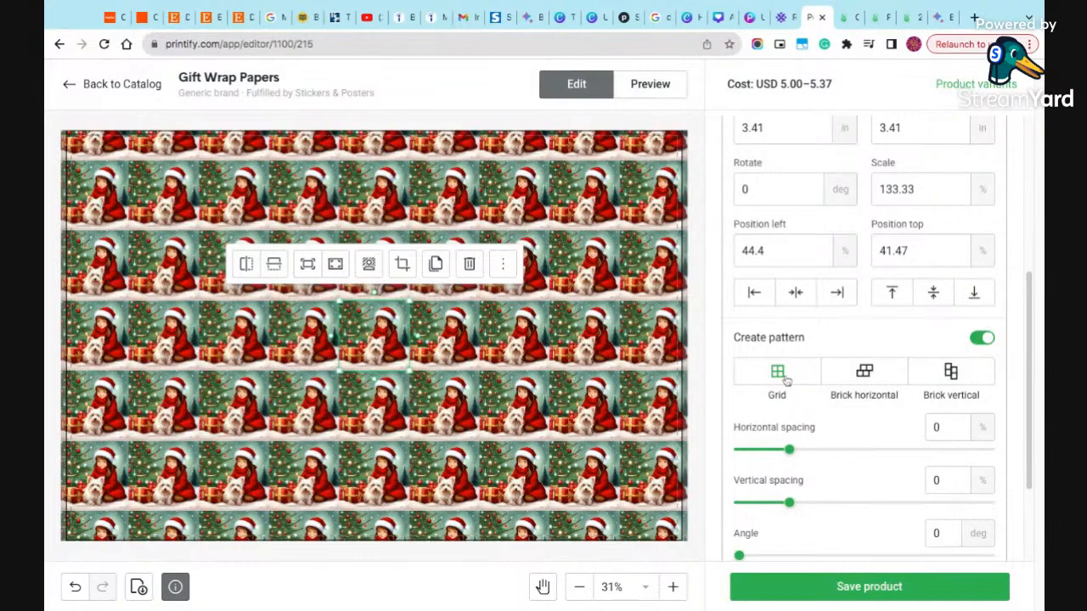
pyautogui.click(859, 378)
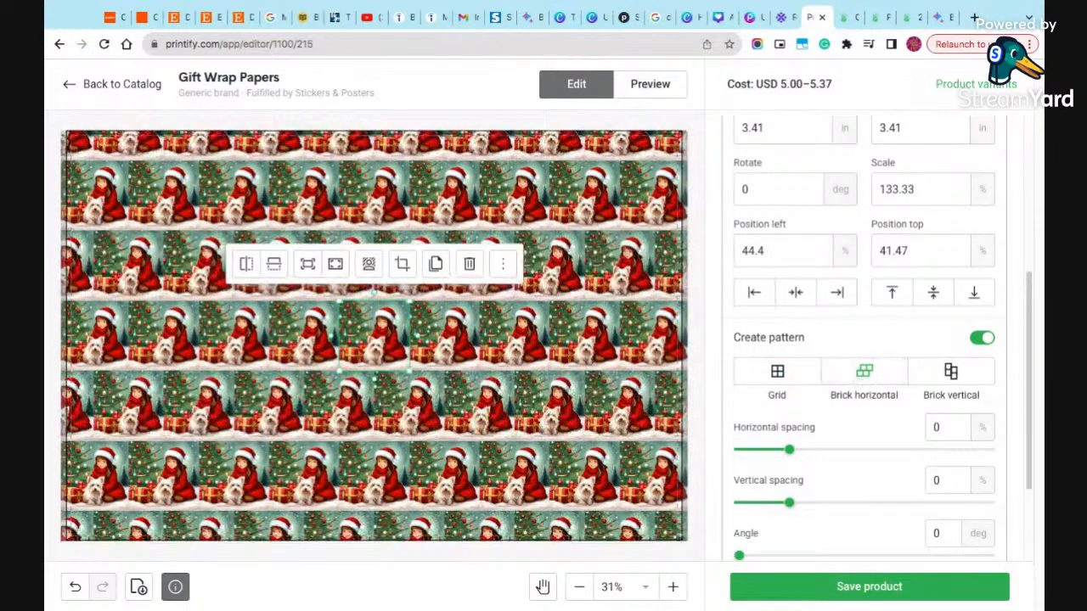
pyautogui.click(942, 380)
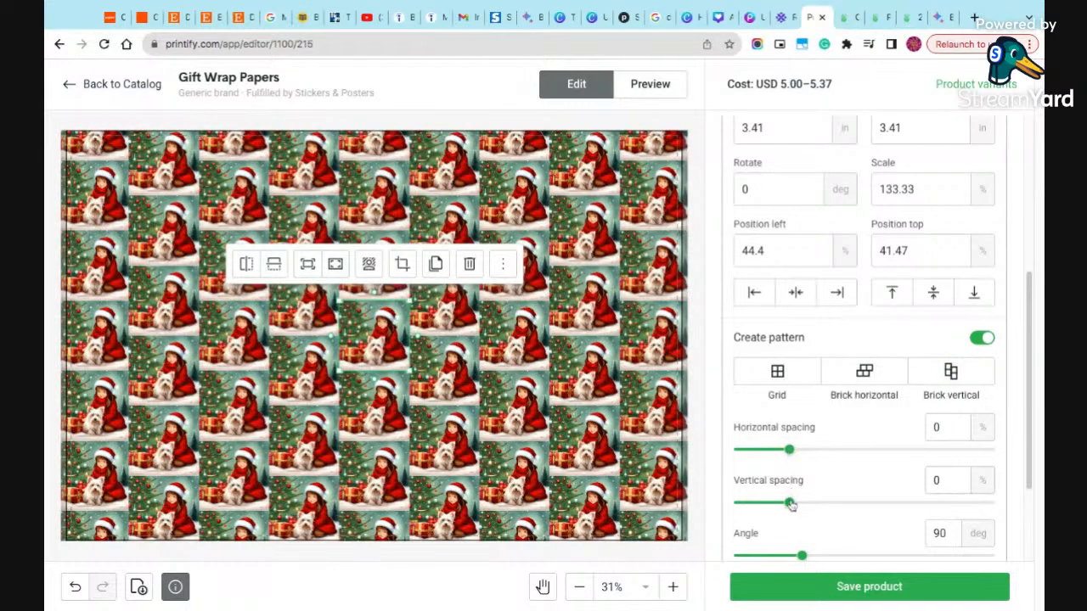
# - Set the pattern's vertical spacing to 29% and its horizontal spacing to 55%
pyautogui.moveTo(789, 503); pyautogui.dragTo(820, 503)
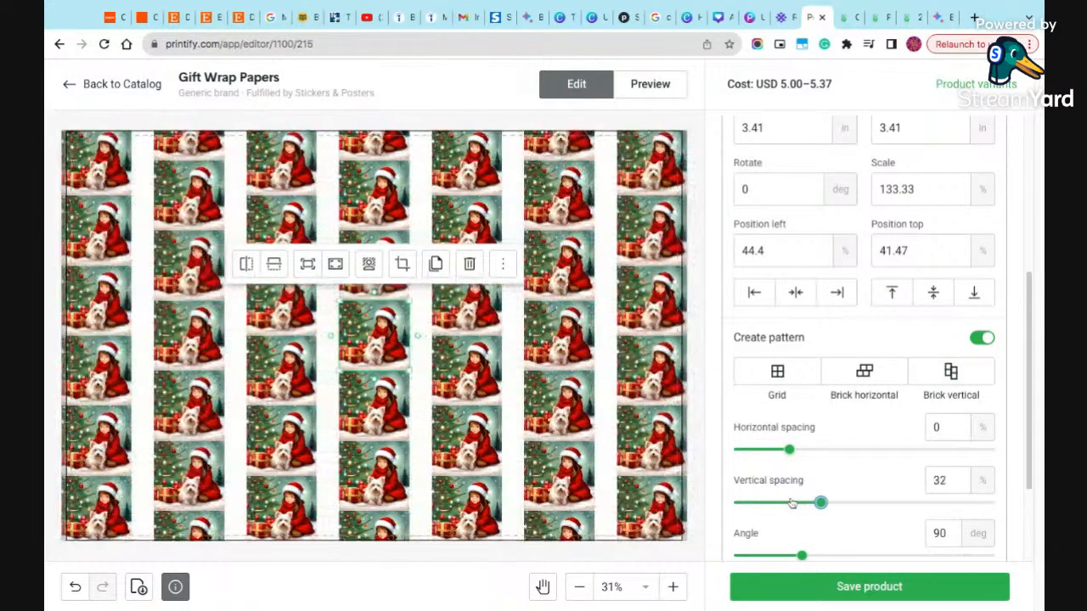
pyautogui.click(809, 502)
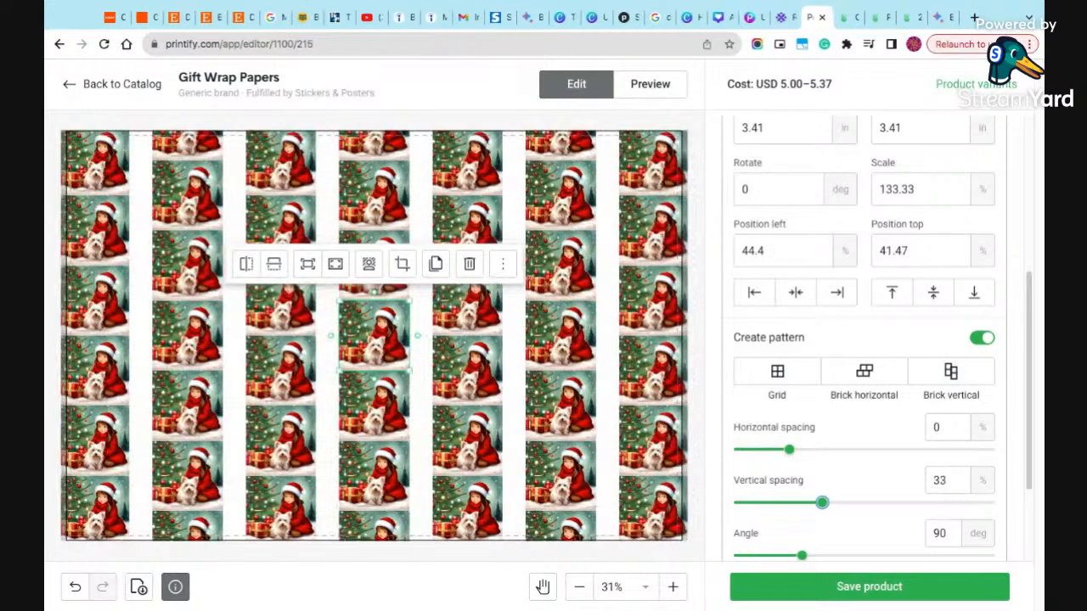
pyautogui.moveTo(810, 503)
pyautogui.mouseDown()
pyautogui.moveTo(767, 502)
pyautogui.moveTo(818, 502)
pyautogui.mouseUp()
pyautogui.moveTo(791, 451); pyautogui.dragTo(843, 450)
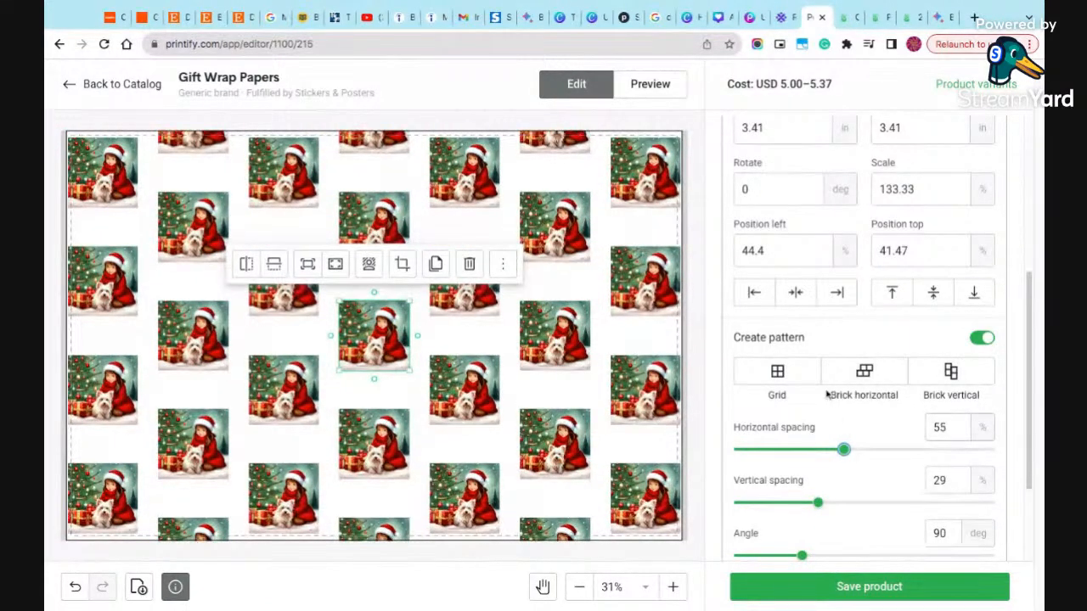
# - Change the gift wrap's background color to Dark red
pyautogui.scroll(1, 806, 278)
pyautogui.scroll(3, 805, 278)
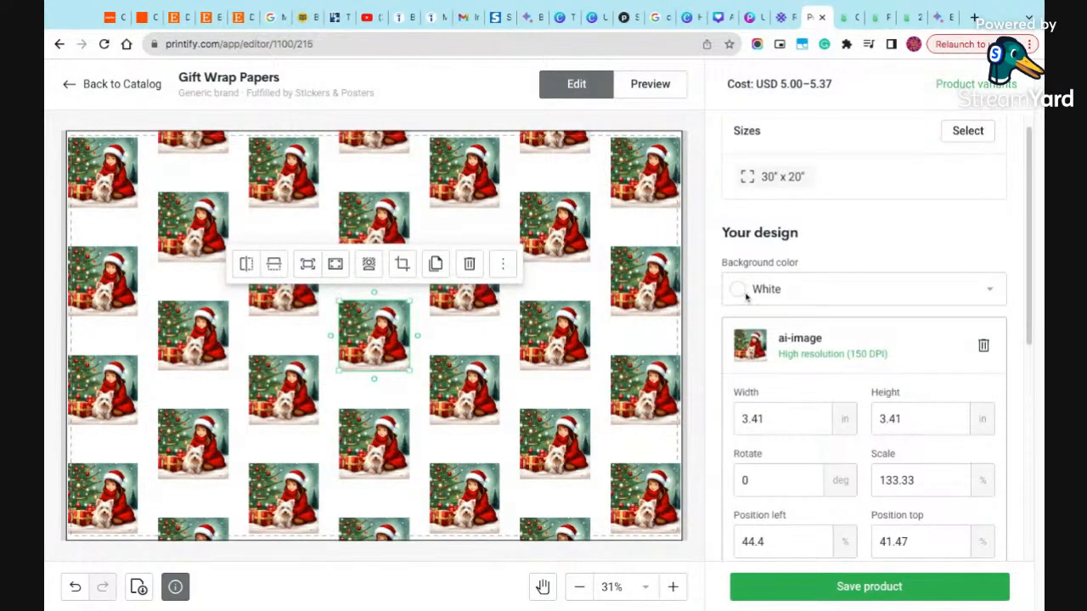
pyautogui.click(990, 292)
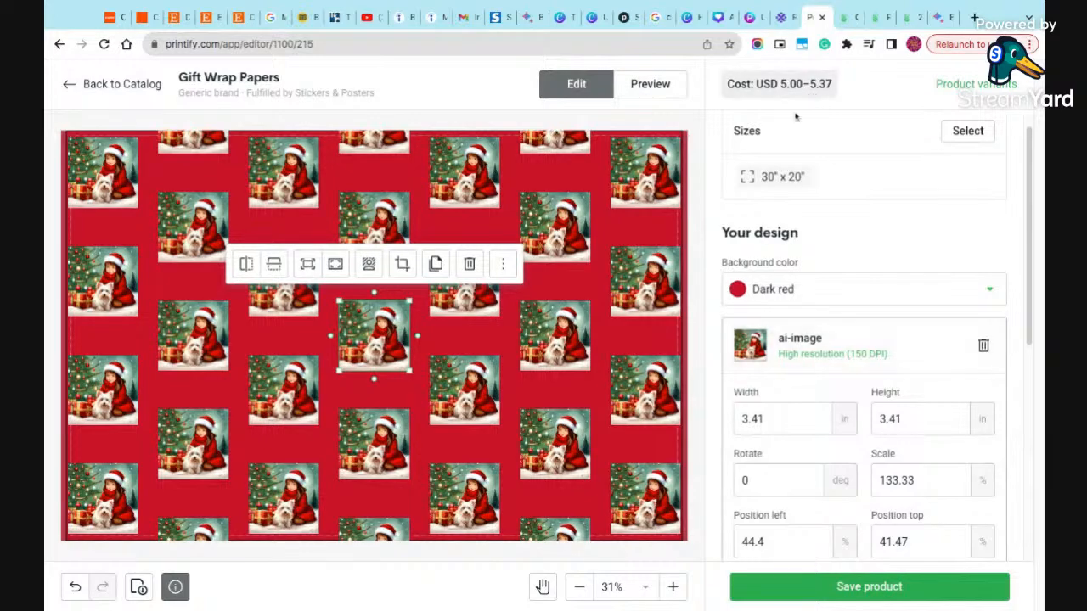
# - Add the 30" x 72" and 30" x 144" sizes to the product
pyautogui.scroll(1, 943, 188)
pyautogui.click(977, 138)
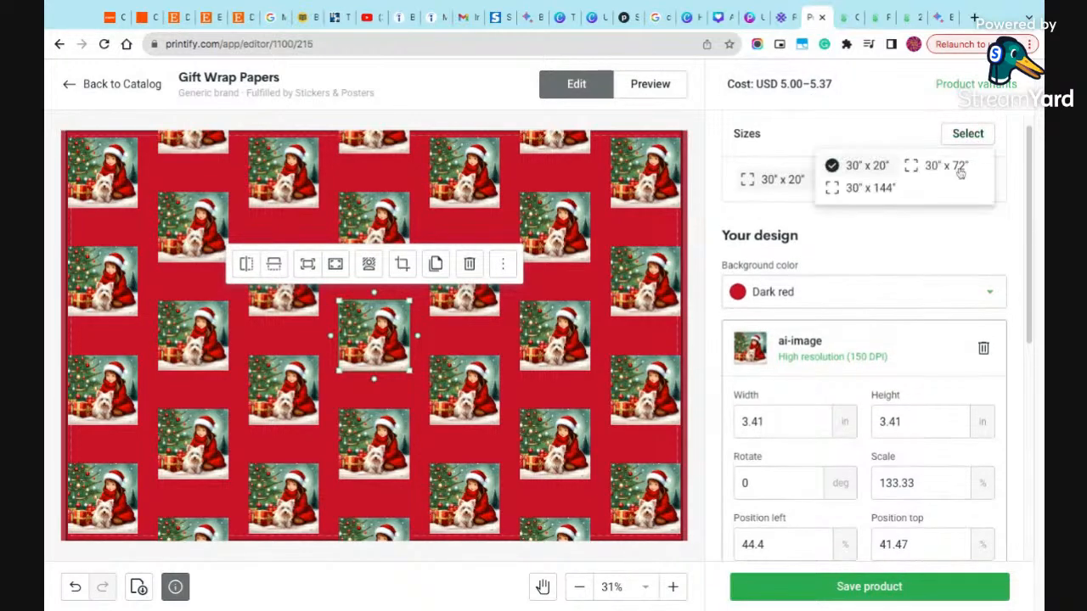
pyautogui.click(941, 170)
pyautogui.click(881, 187)
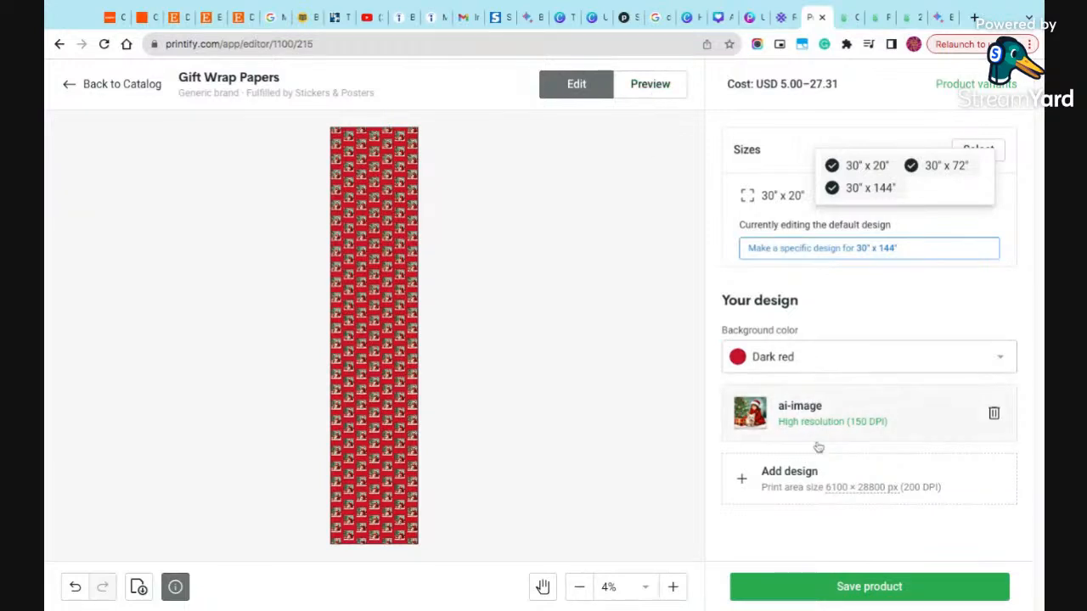
# - Preview the gift wrap on the product mockups and show the Context 2 view
pyautogui.click(772, 480)
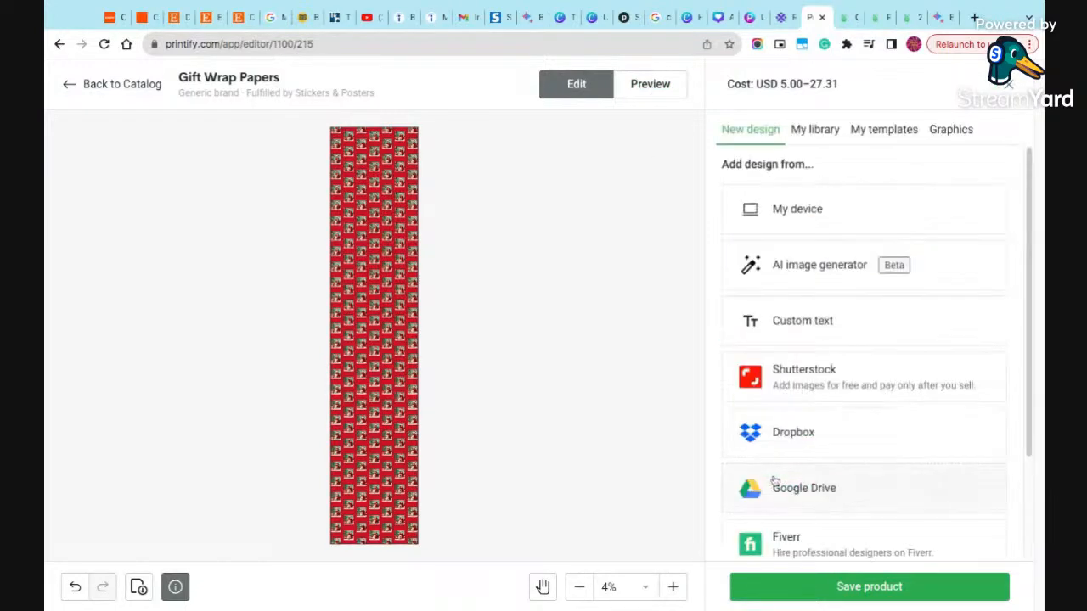
pyautogui.click(650, 82)
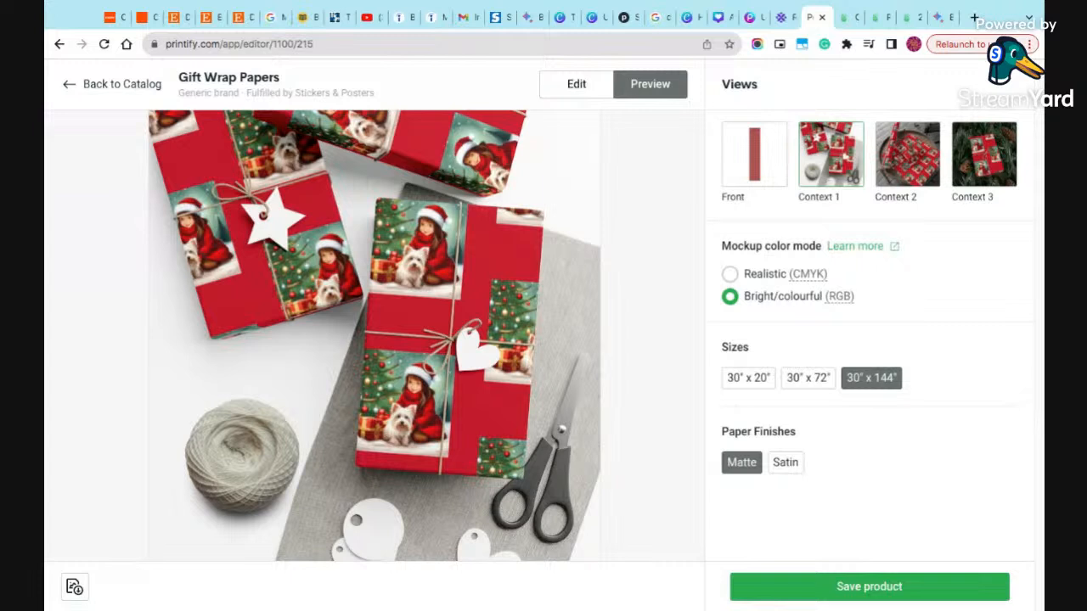
pyautogui.click(908, 158)
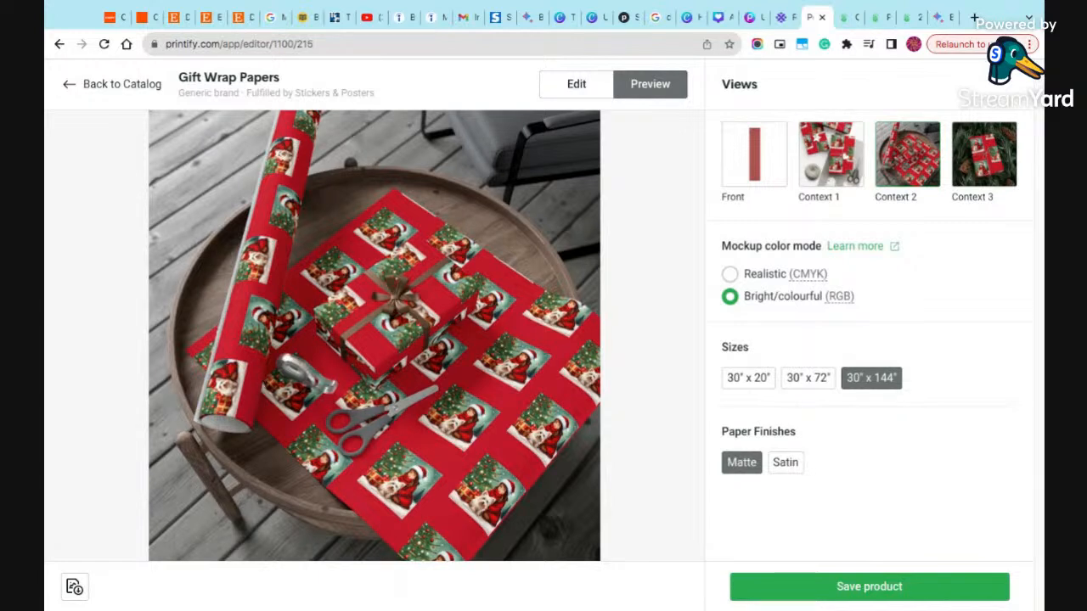
# - Compare the mockup in Realistic (CMYK) and Bright/colourful (RGB) color modes, ending on Bright/colourful
pyautogui.click(773, 278)
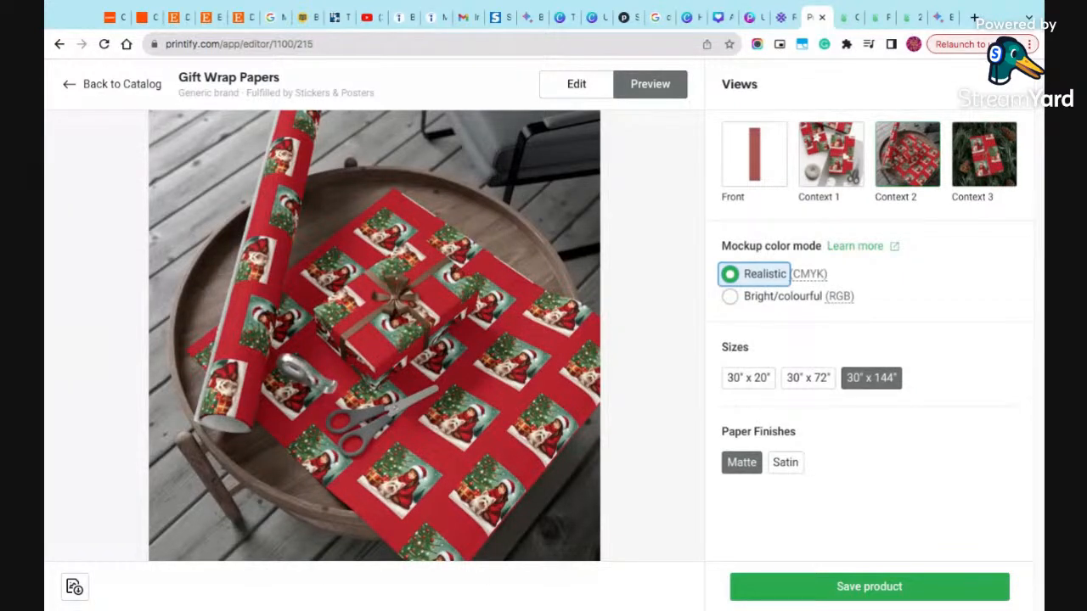
pyautogui.click(730, 298)
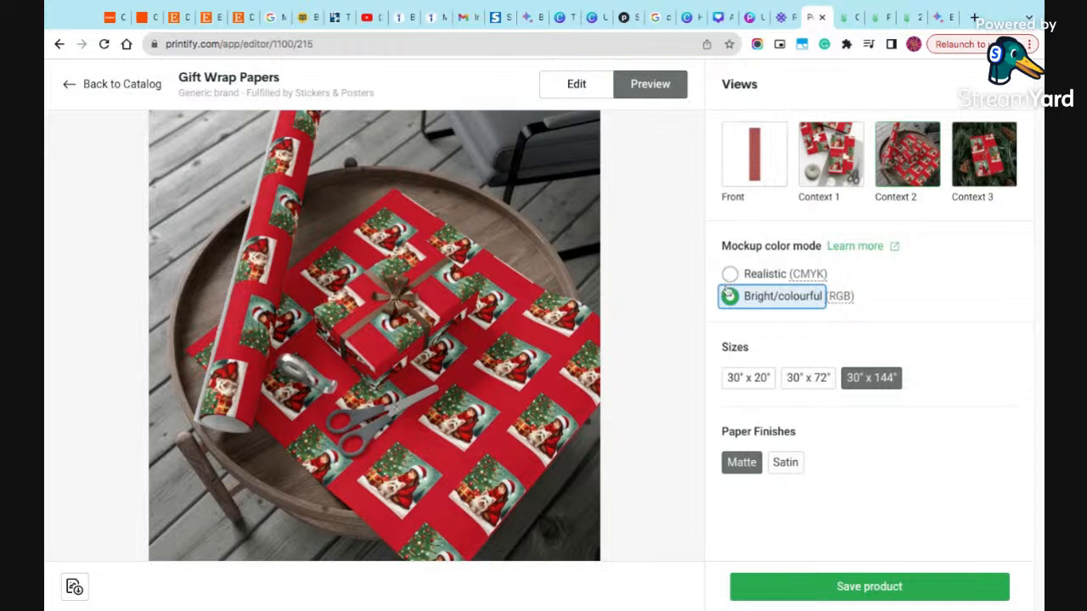
pyautogui.click(730, 274)
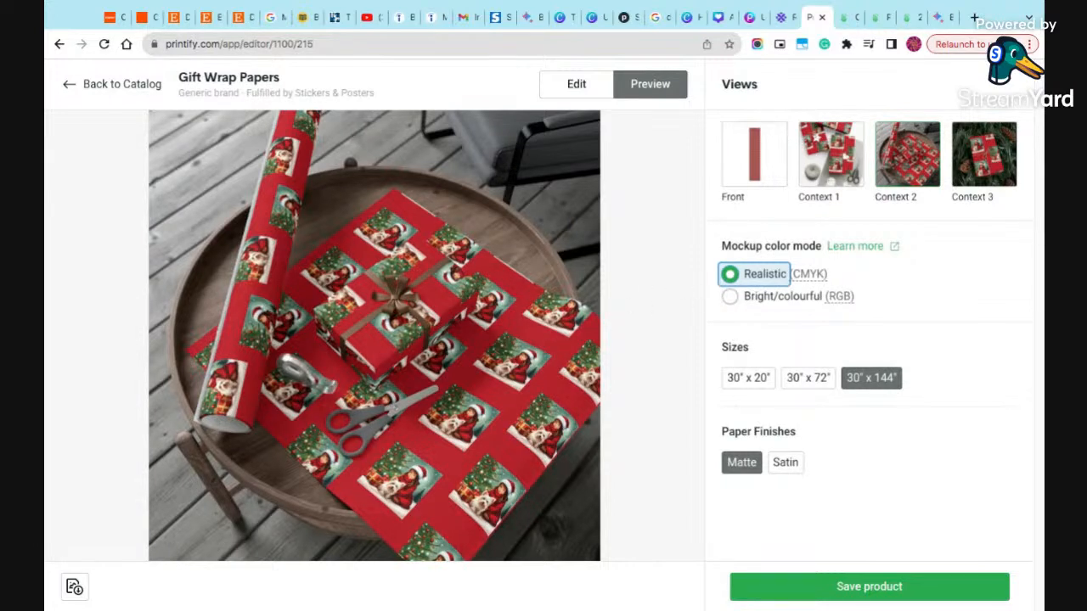
pyautogui.click(725, 306)
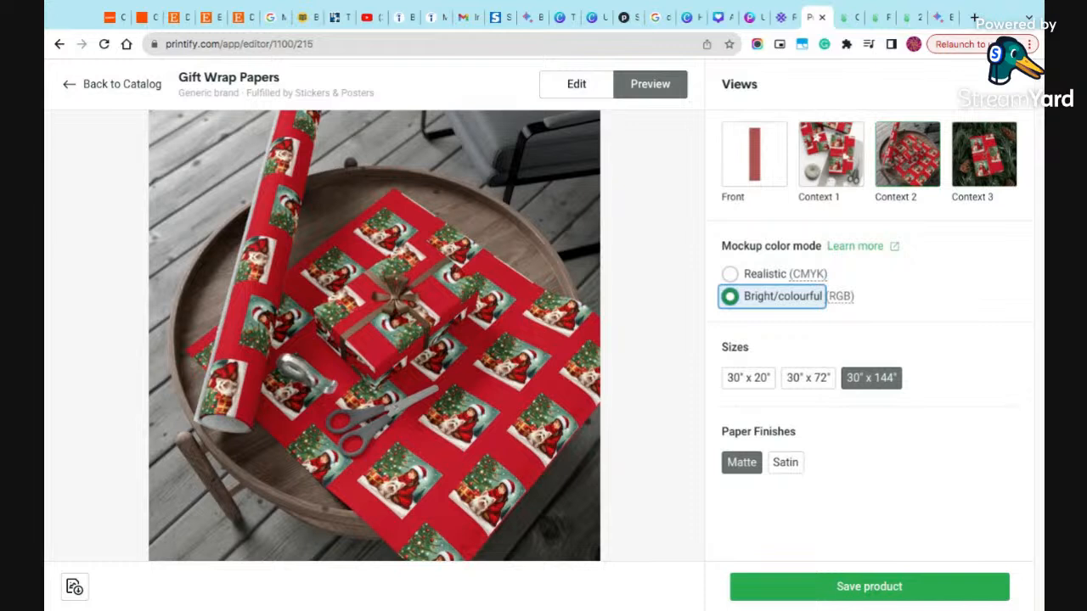
# - Set the mockup color mode to Realistic (CMYK), select the Satin paper finish, and save the product
pyautogui.click(729, 273)
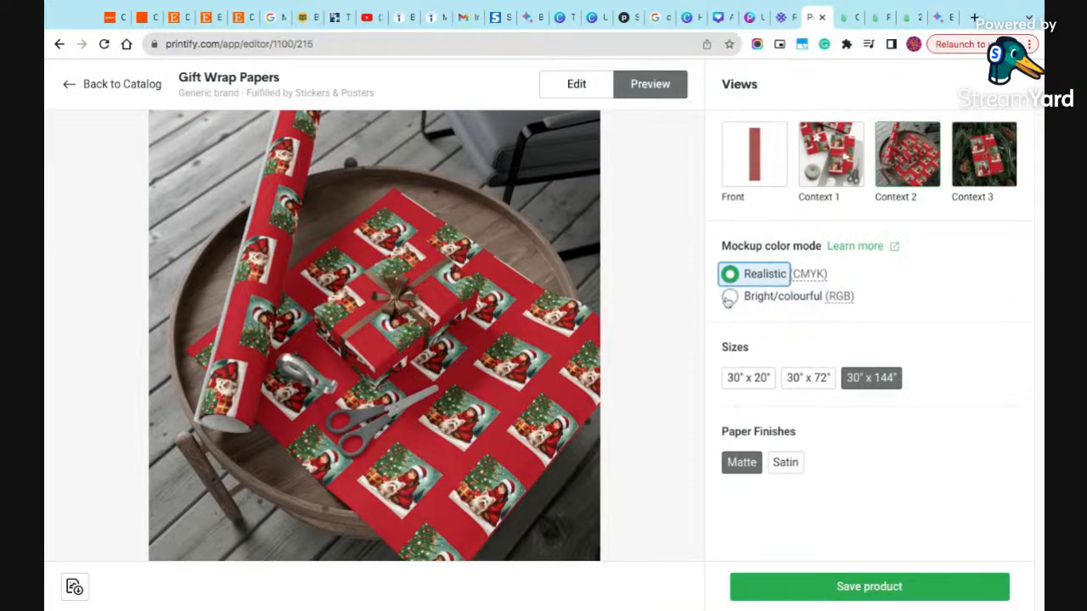
pyautogui.click(729, 297)
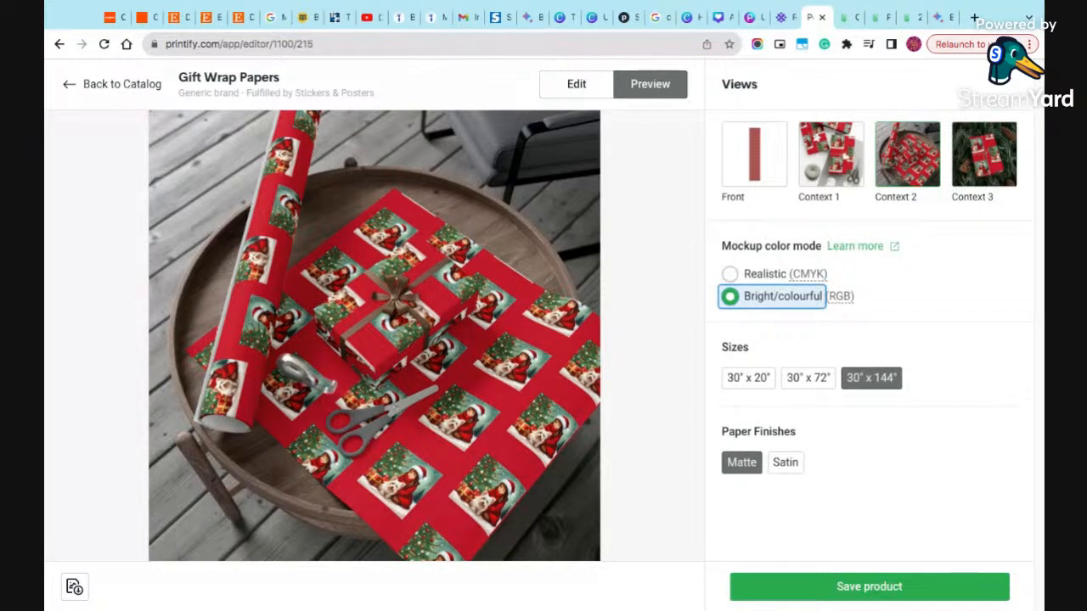
pyautogui.click(730, 275)
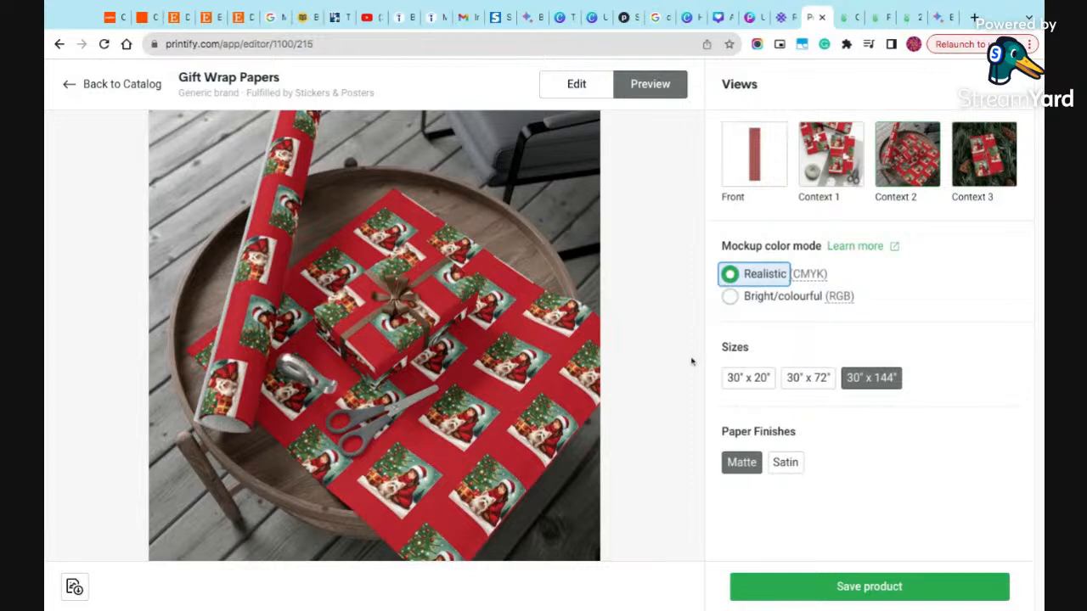
pyautogui.click(784, 462)
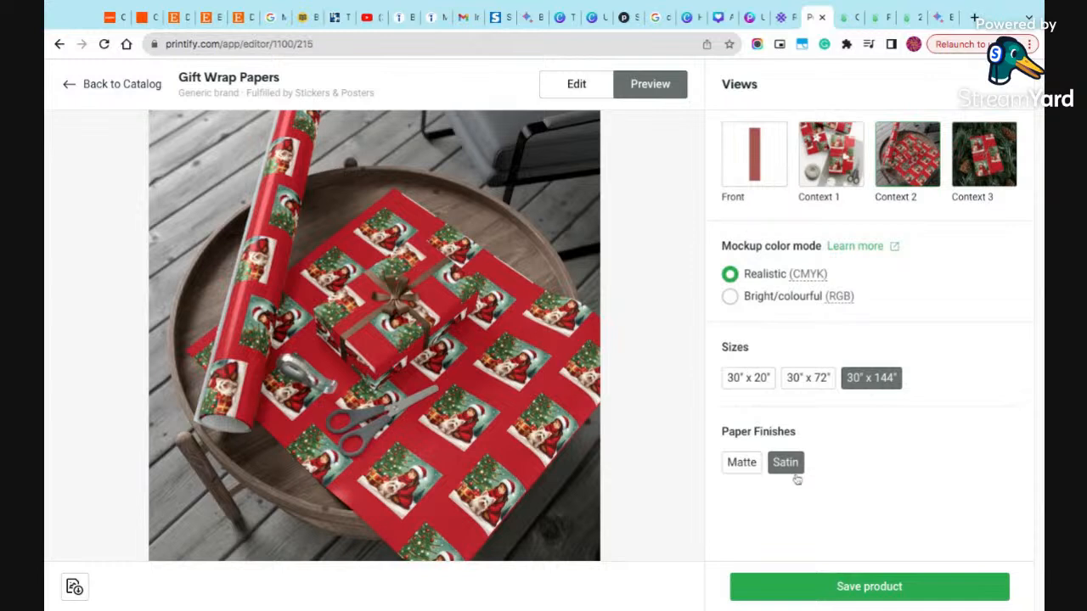
pyautogui.click(874, 597)
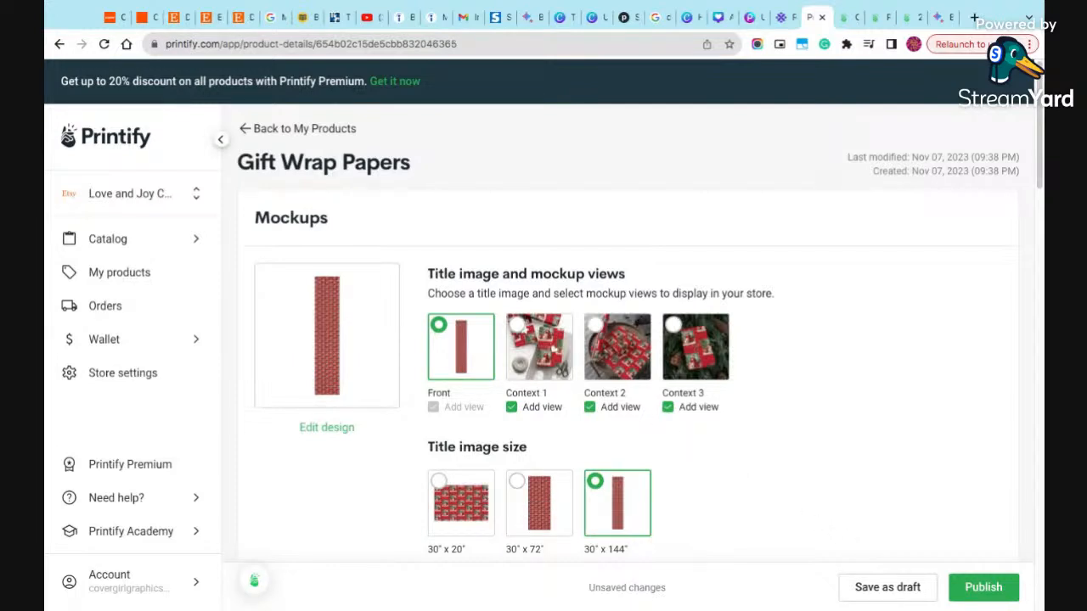
# - Review the gift wrap product's mockup views, listing details and pricing, and save the product as a draft
pyautogui.scroll(-2, 628, 340)
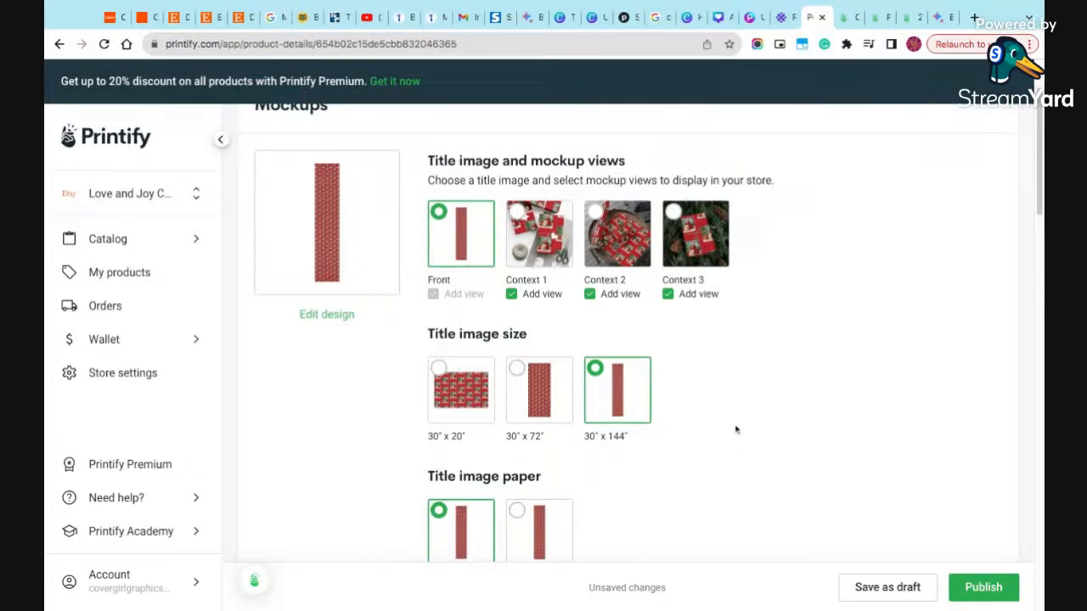
pyautogui.scroll(-4, 735, 433)
pyautogui.scroll(-5, 734, 440)
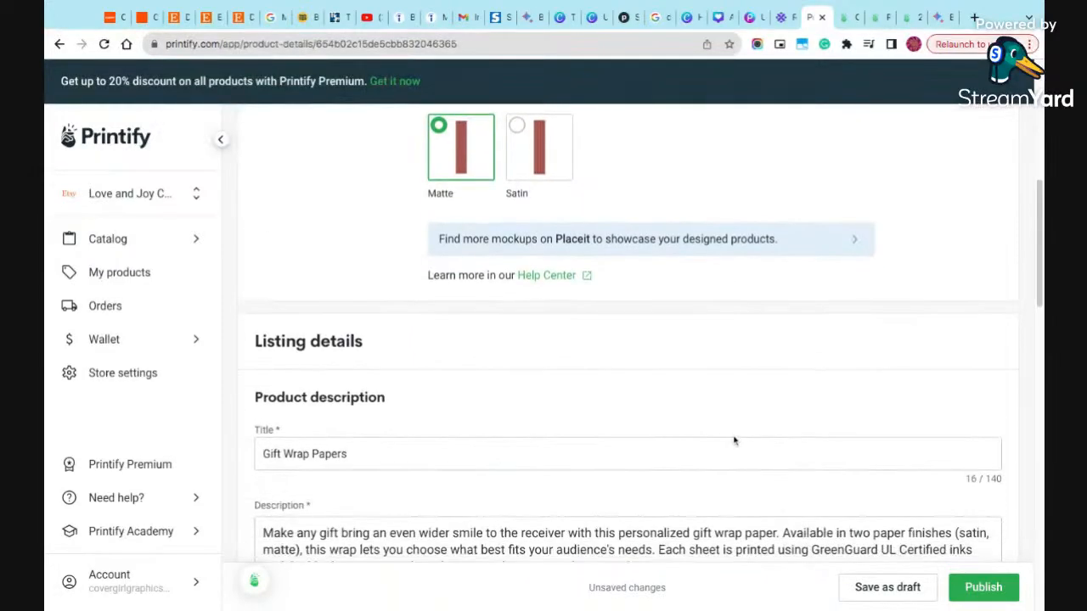
pyautogui.scroll(5, 510, 327)
pyautogui.scroll(-8, 509, 325)
pyautogui.scroll(-8, 459, 337)
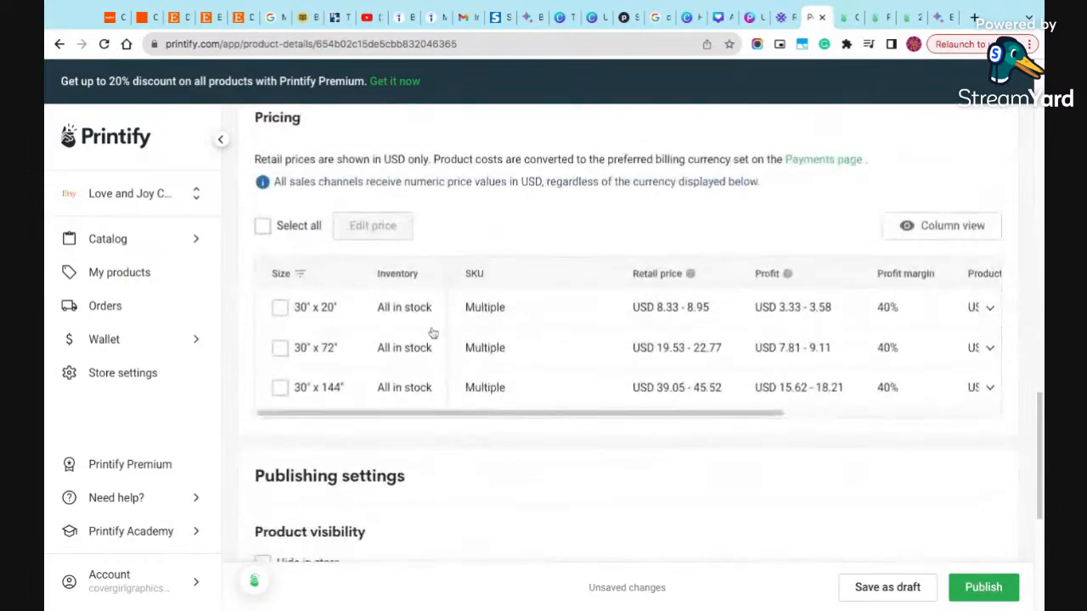
pyautogui.scroll(15, 430, 335)
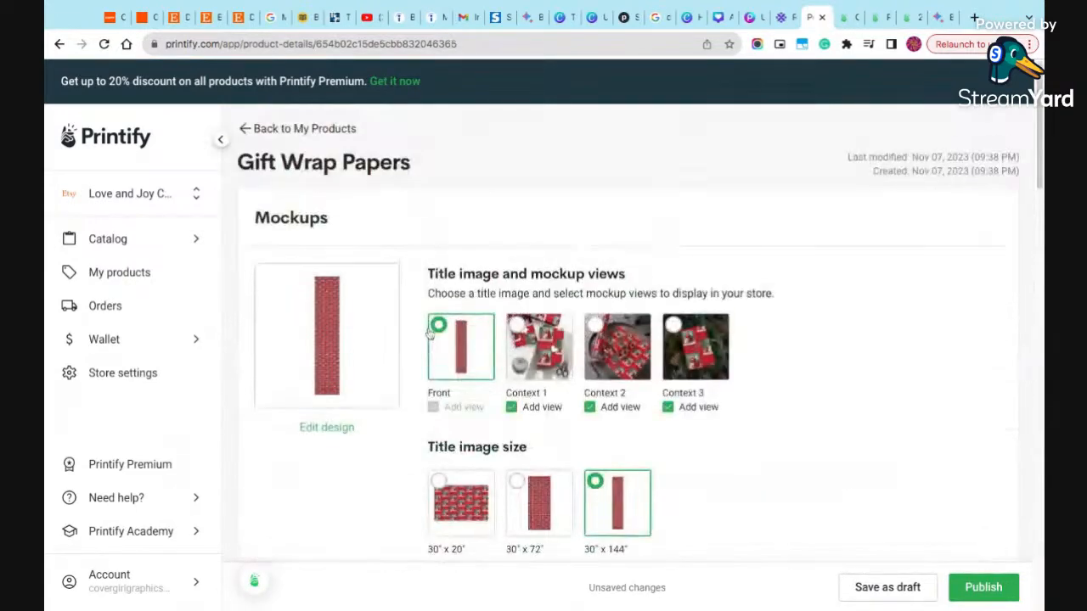
pyautogui.click(877, 586)
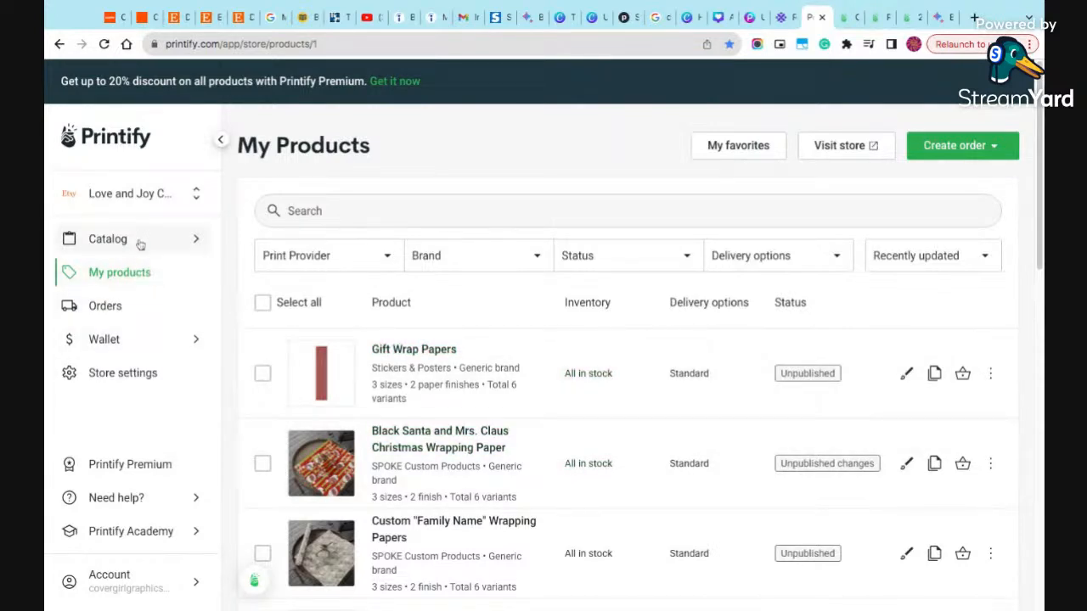
# - Search the product catalog for "wrapping"
pyautogui.moveTo(140, 245)
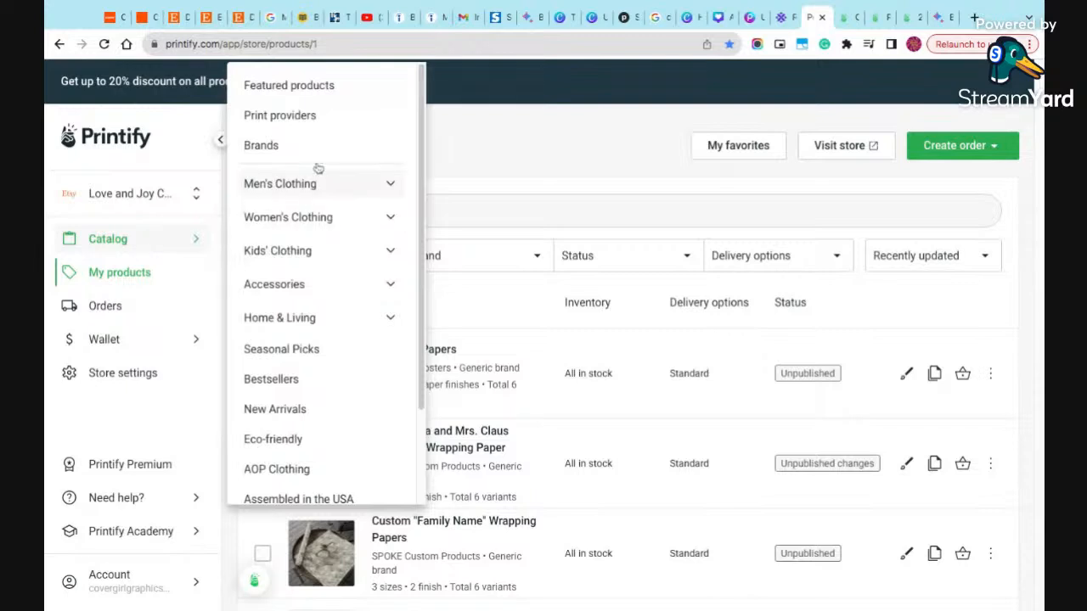
pyautogui.click(333, 90)
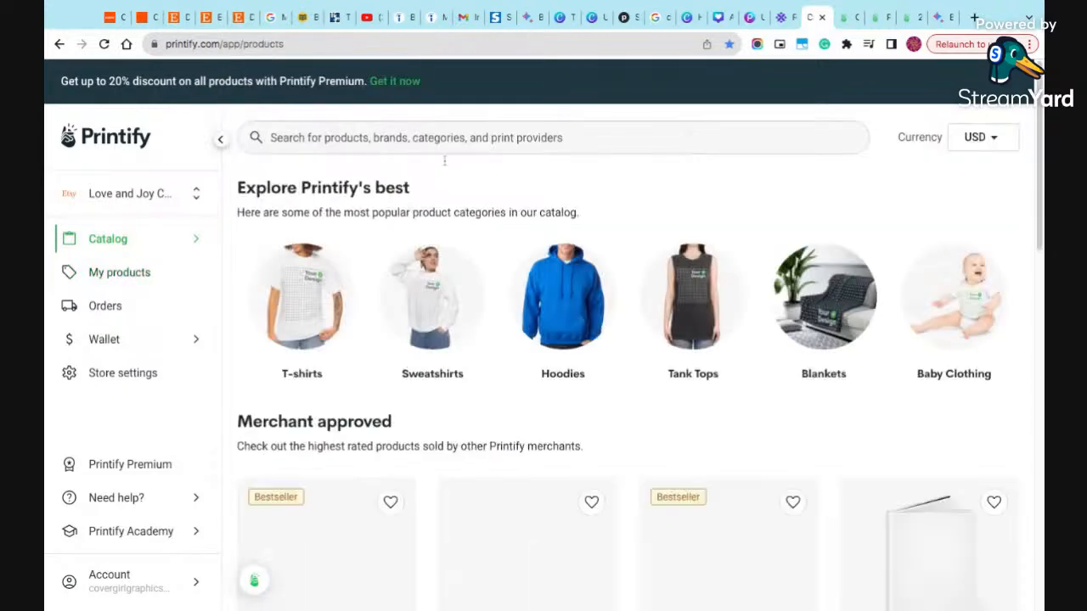
pyautogui.click(435, 141)
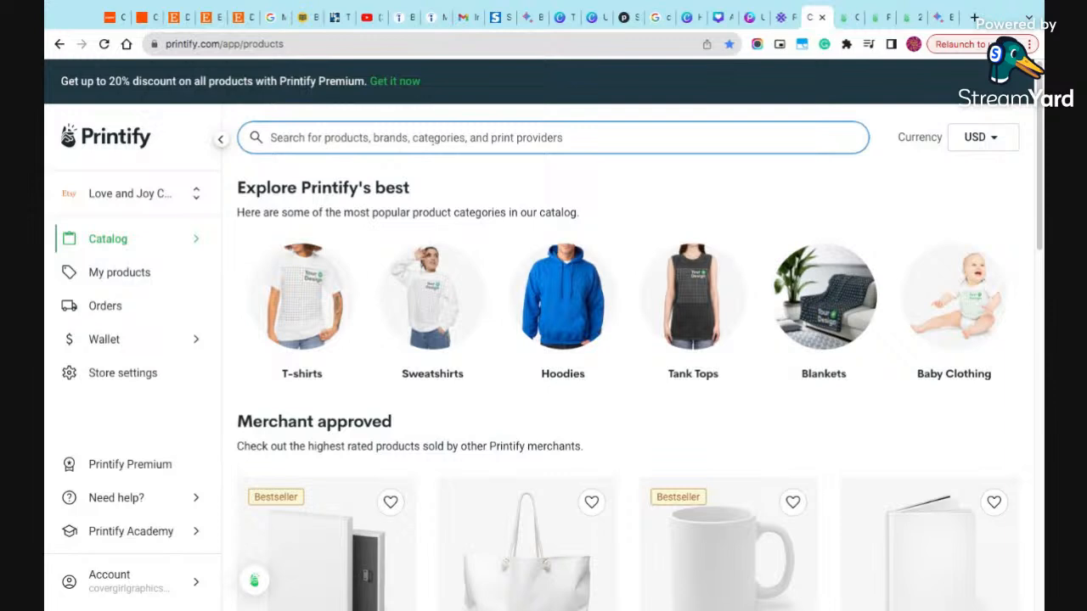
pyautogui.write('wrapping')
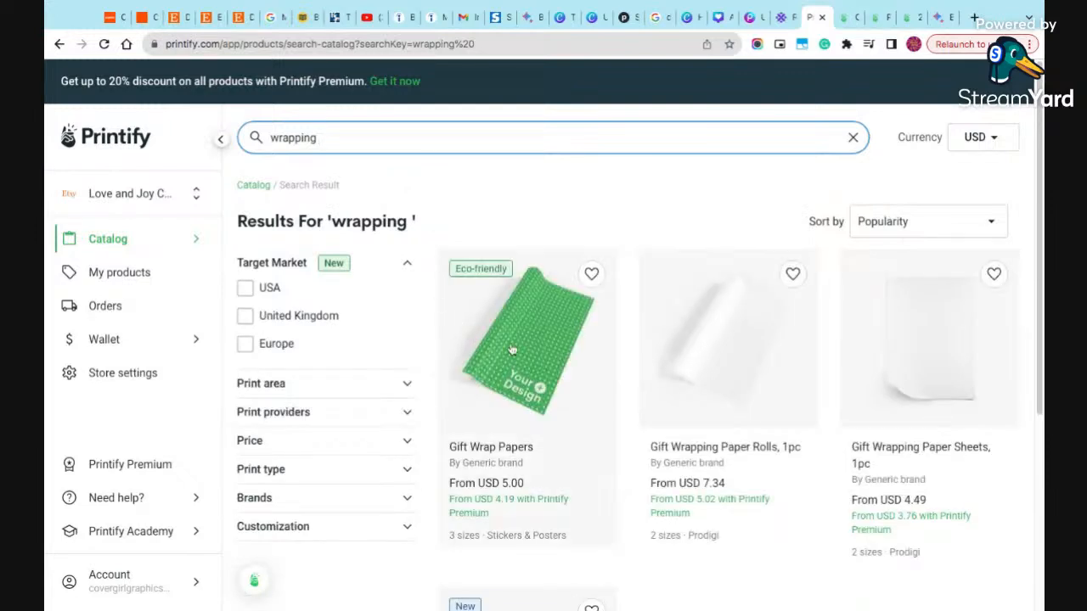
# - Check the available provider for Gift Wrapping Paper Rolls, 1pc, and return to the search results
pyautogui.click(686, 376)
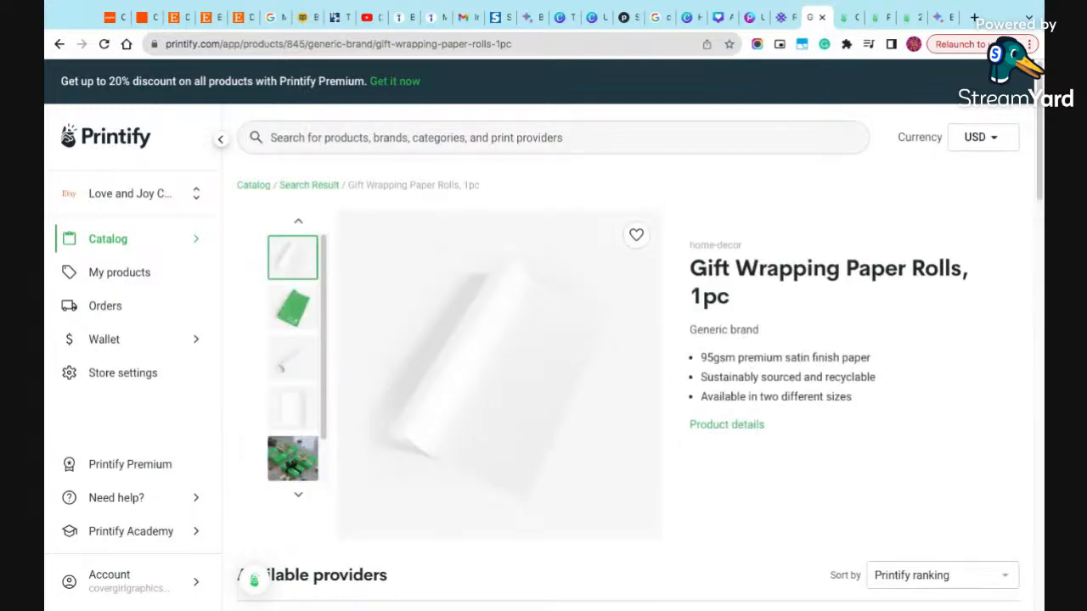
pyautogui.scroll(-2, 696, 350)
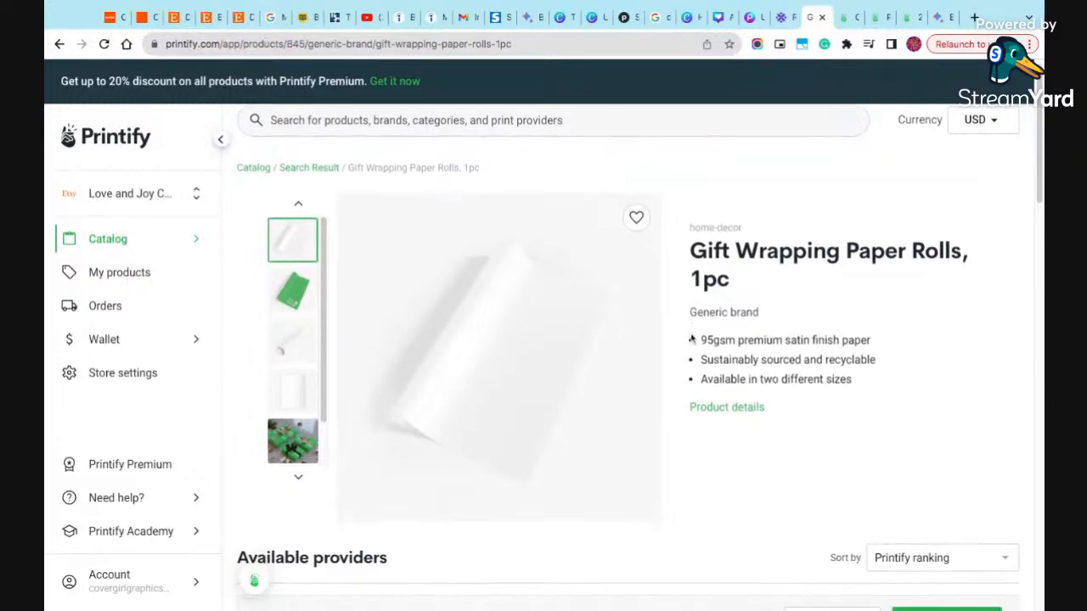
pyautogui.scroll(-2, 691, 338)
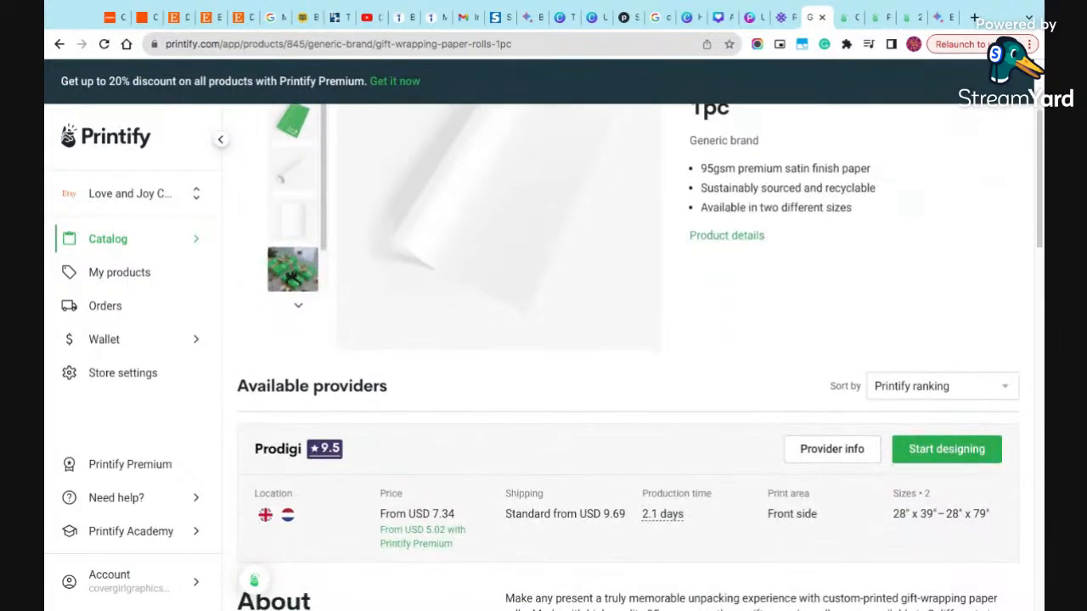
pyautogui.click(59, 44)
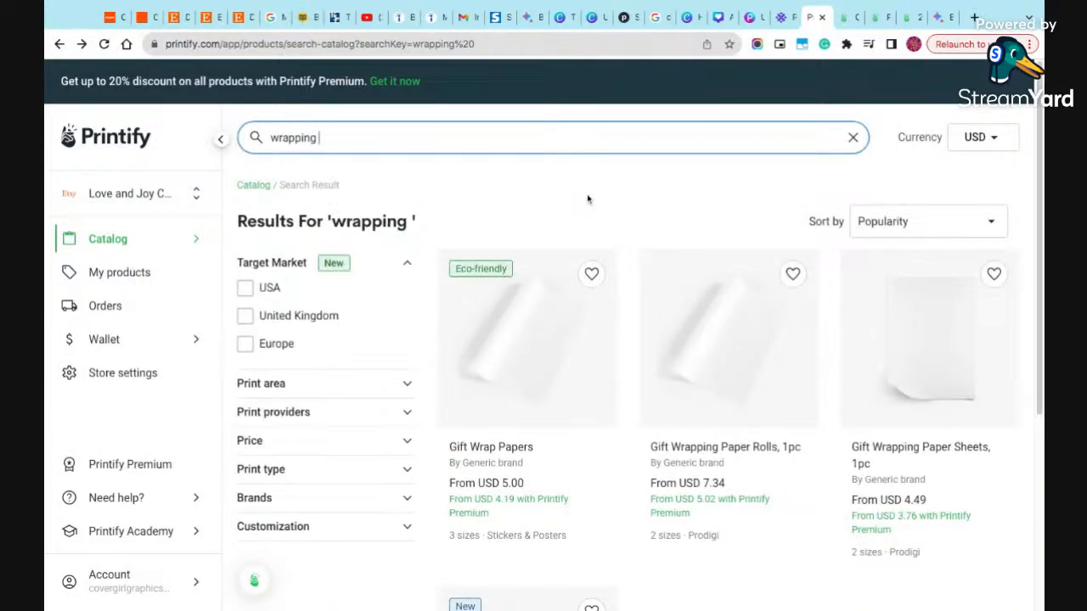
# - Compare the wrapping products' prices, sizes and providers in the search results, and view the Wrapping Papers product page before returning to the results
pyautogui.scroll(-1, 689, 399)
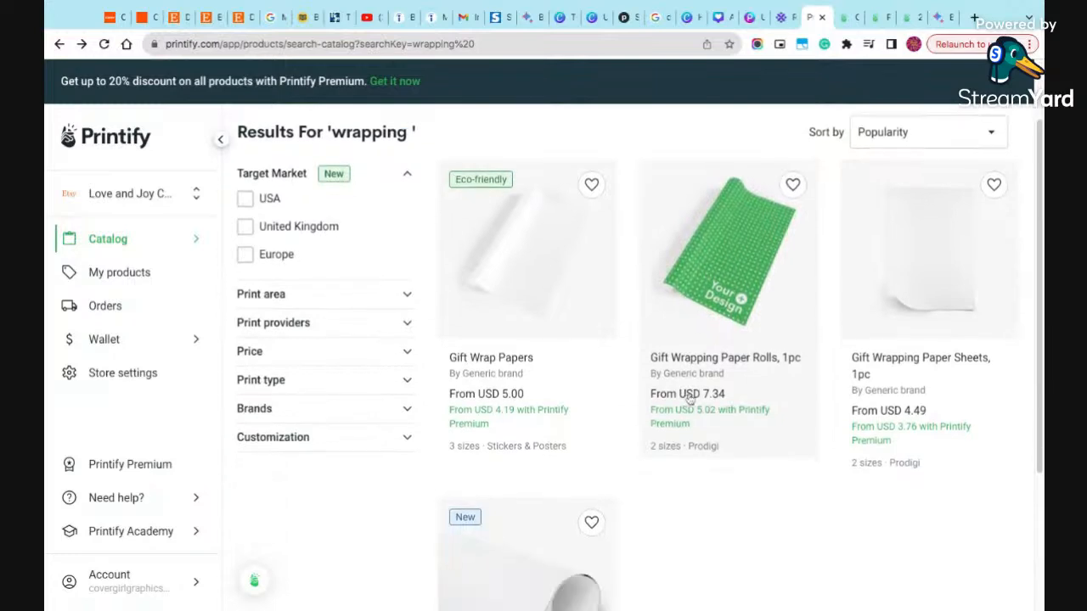
pyautogui.scroll(-4, 689, 398)
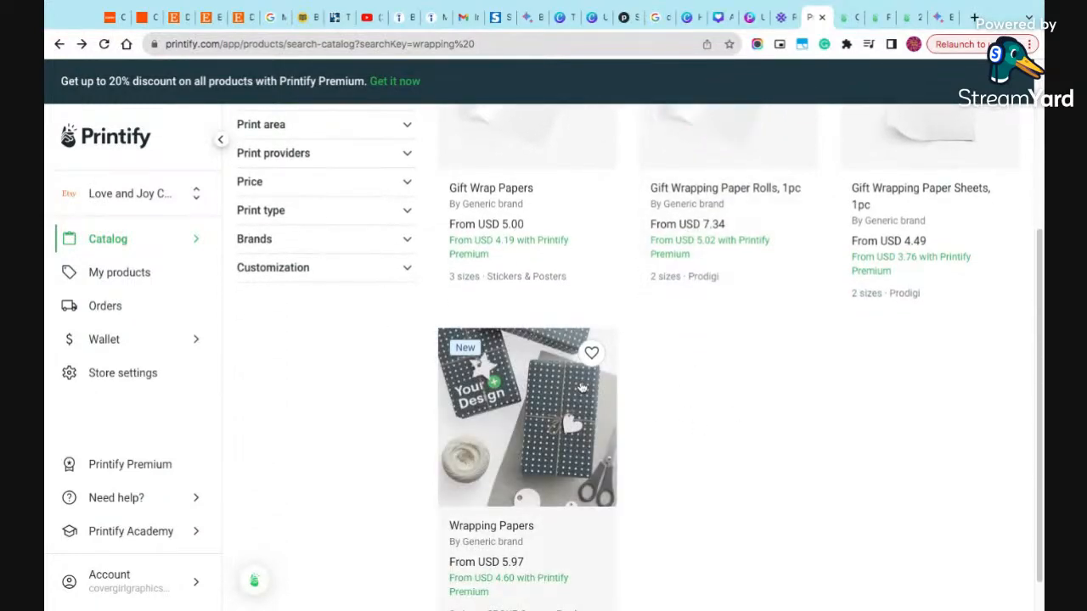
pyautogui.scroll(-1, 699, 383)
pyautogui.scroll(4, 698, 384)
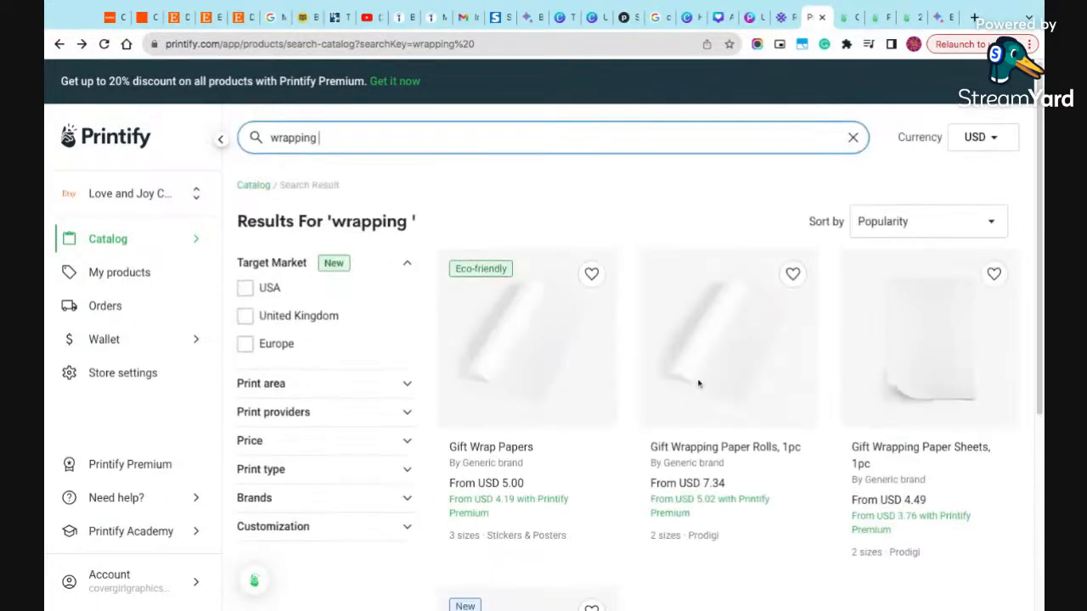
pyautogui.scroll(-2, 698, 384)
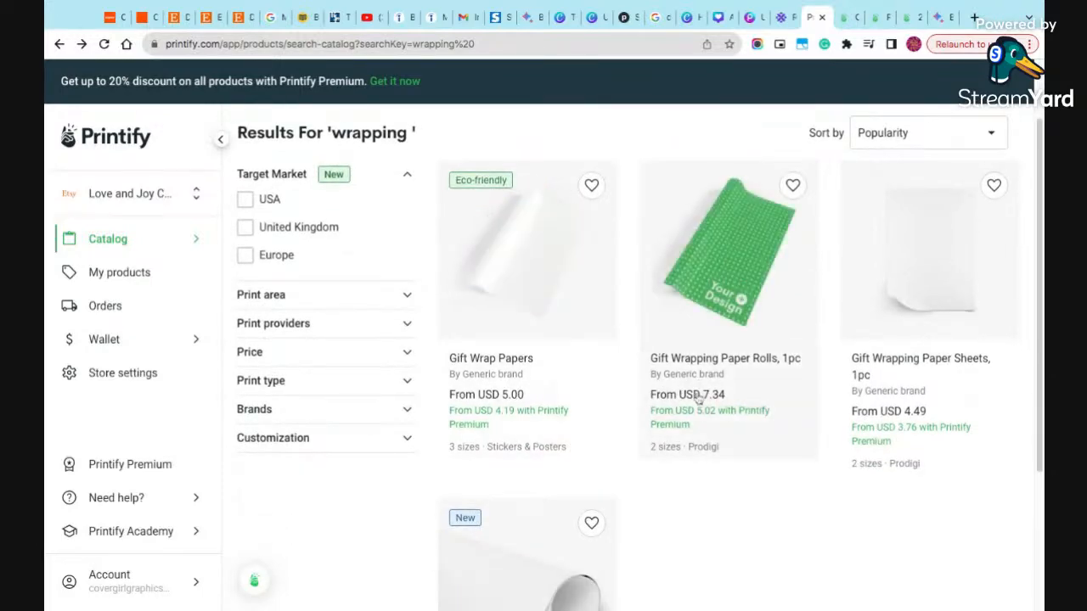
pyautogui.scroll(-4, 586, 417)
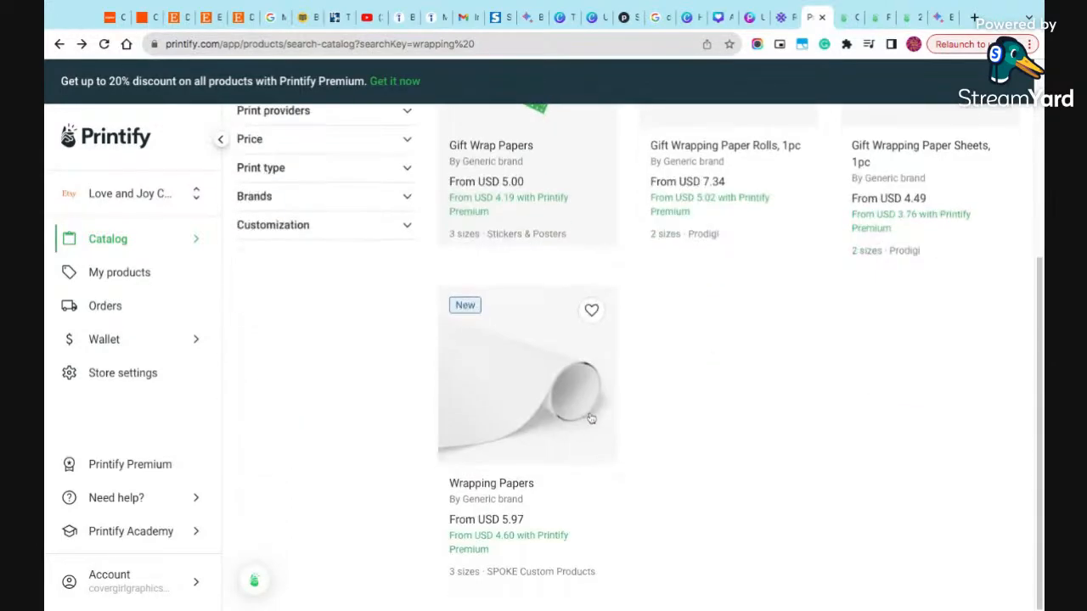
pyautogui.scroll(2, 717, 422)
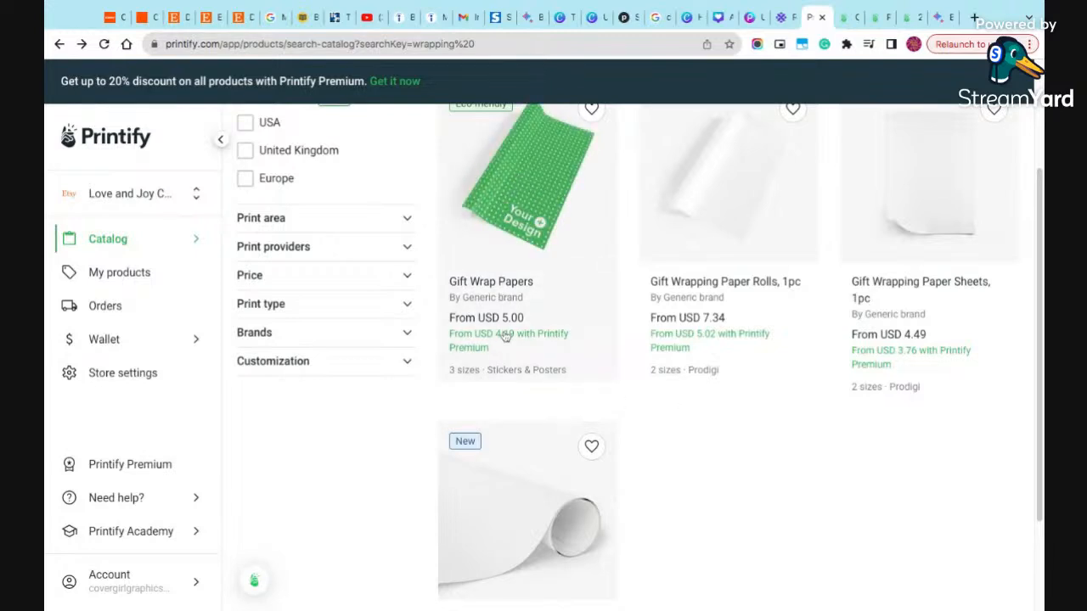
pyautogui.scroll(-1, 506, 337)
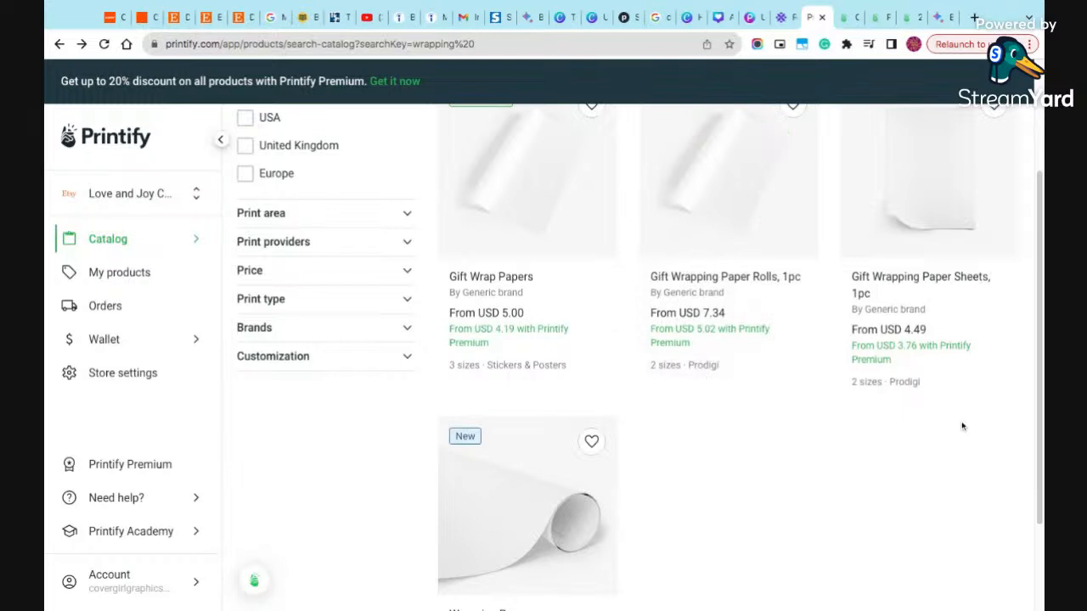
pyautogui.scroll(-2, 810, 422)
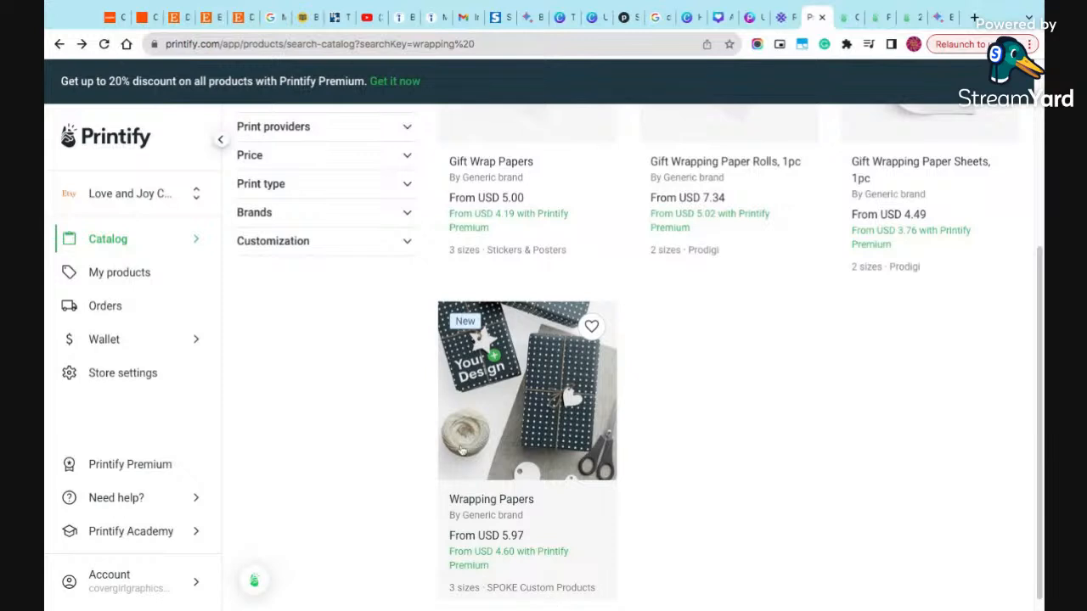
pyautogui.click(556, 439)
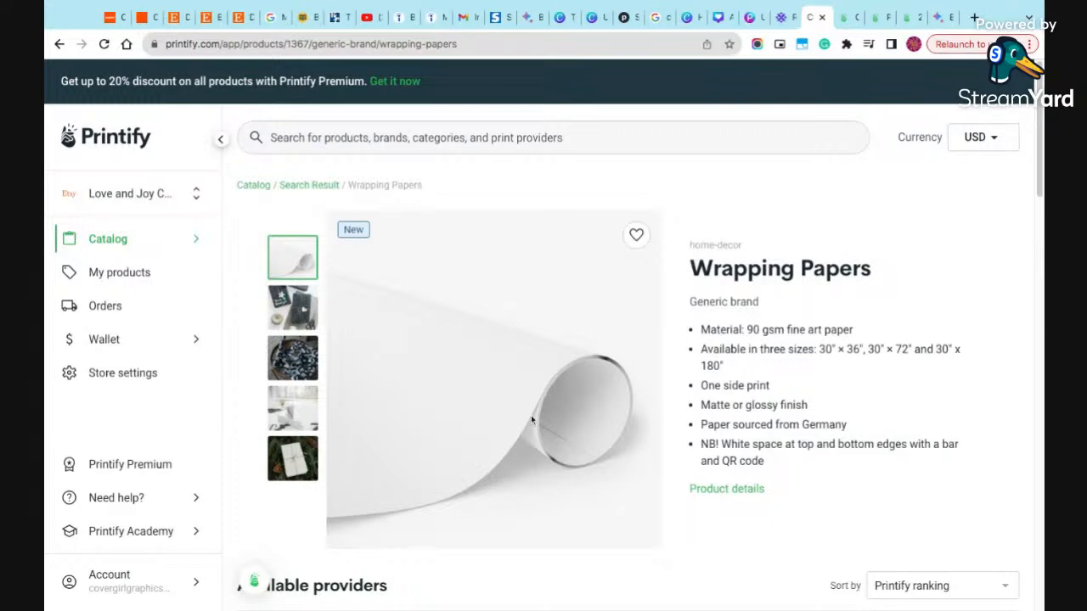
pyautogui.click(324, 191)
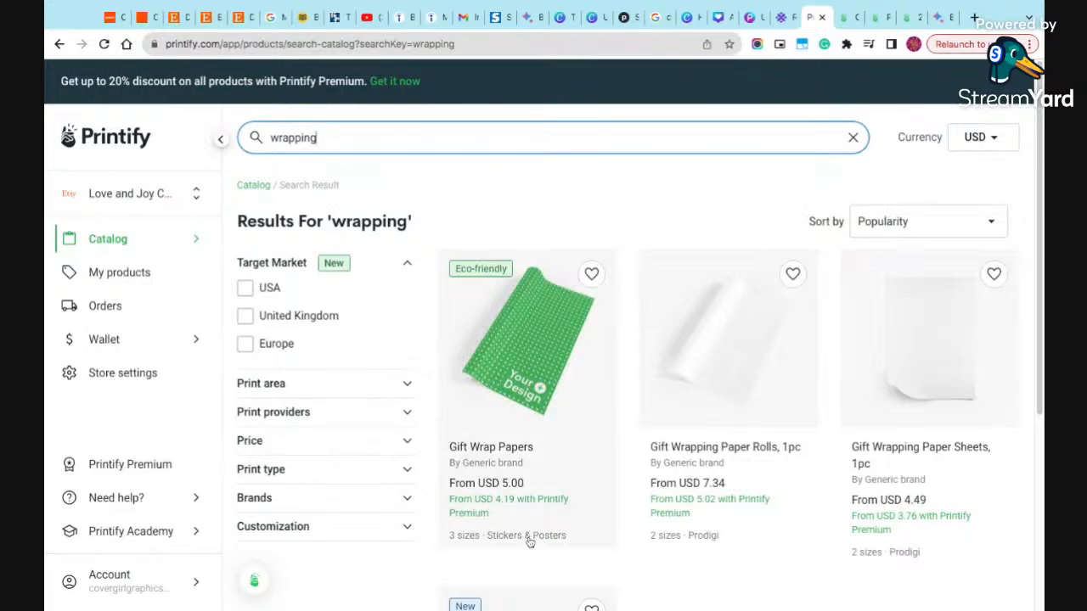
# - Start designing the Wrapping Papers product from SPOKE Custom Products and open the AI image generator
pyautogui.scroll(-4, 530, 542)
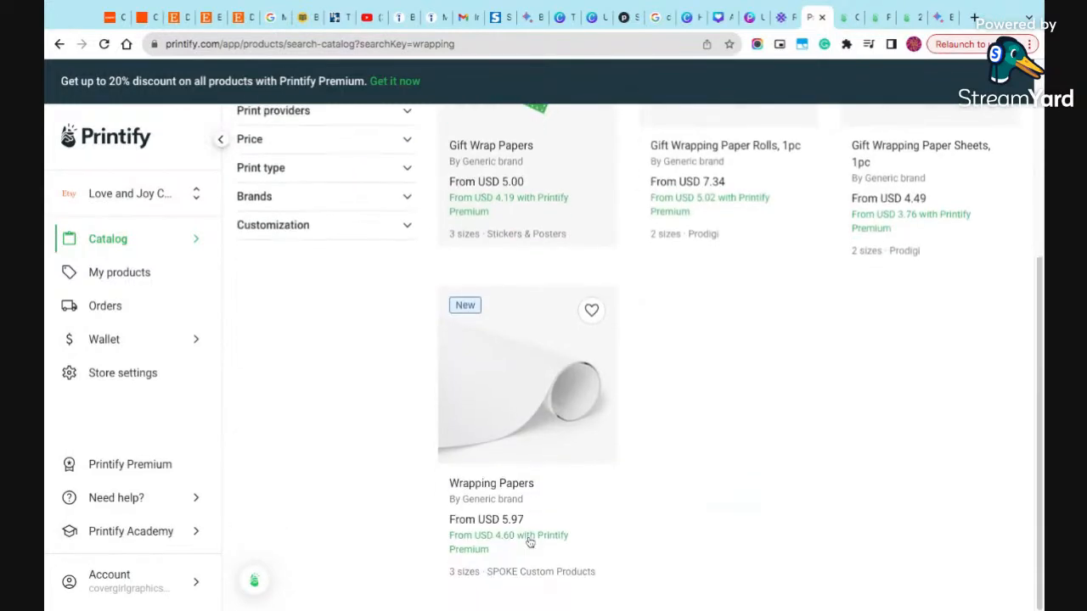
pyautogui.click(575, 576)
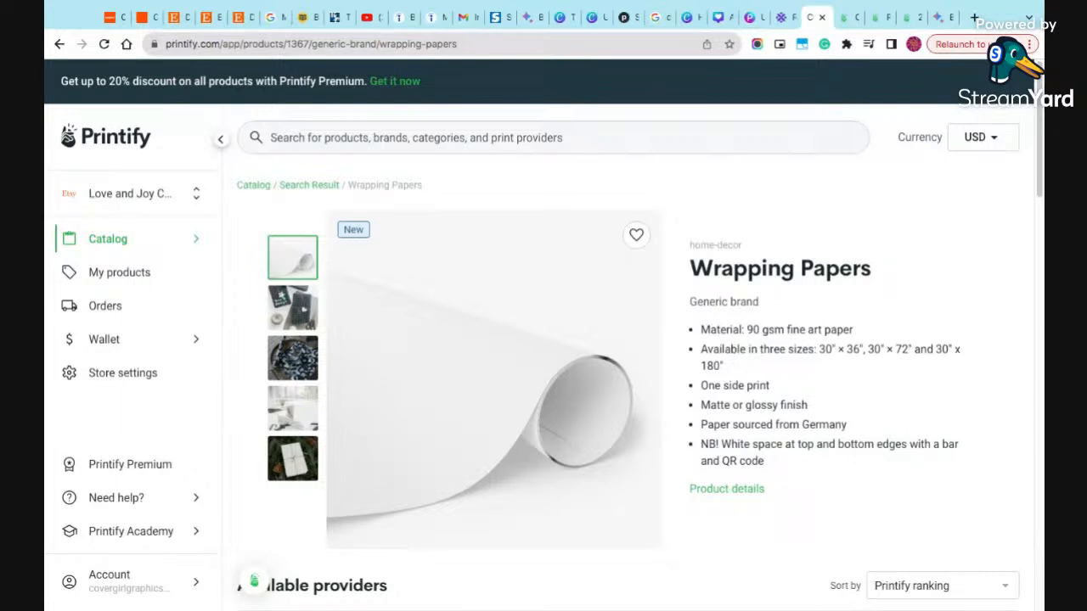
pyautogui.scroll(-2, 729, 362)
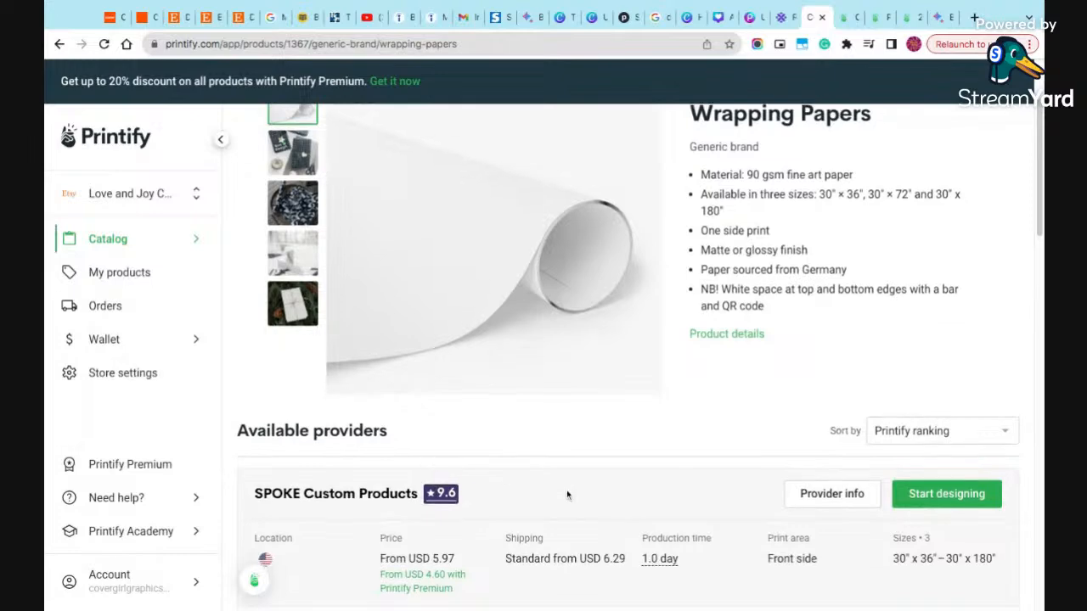
pyautogui.scroll(-2, 566, 490)
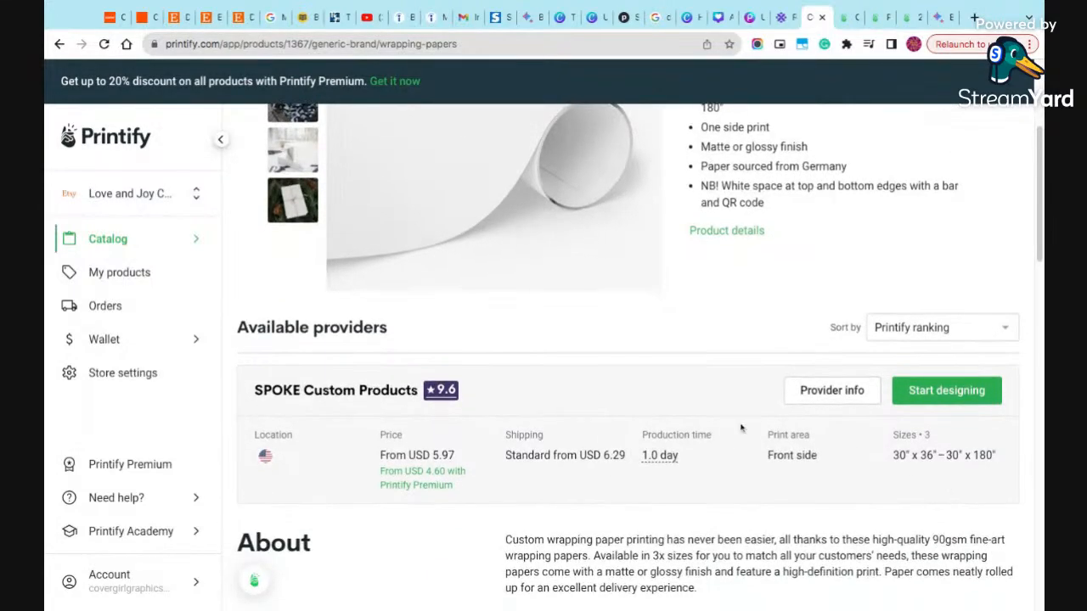
pyautogui.scroll(-1, 741, 428)
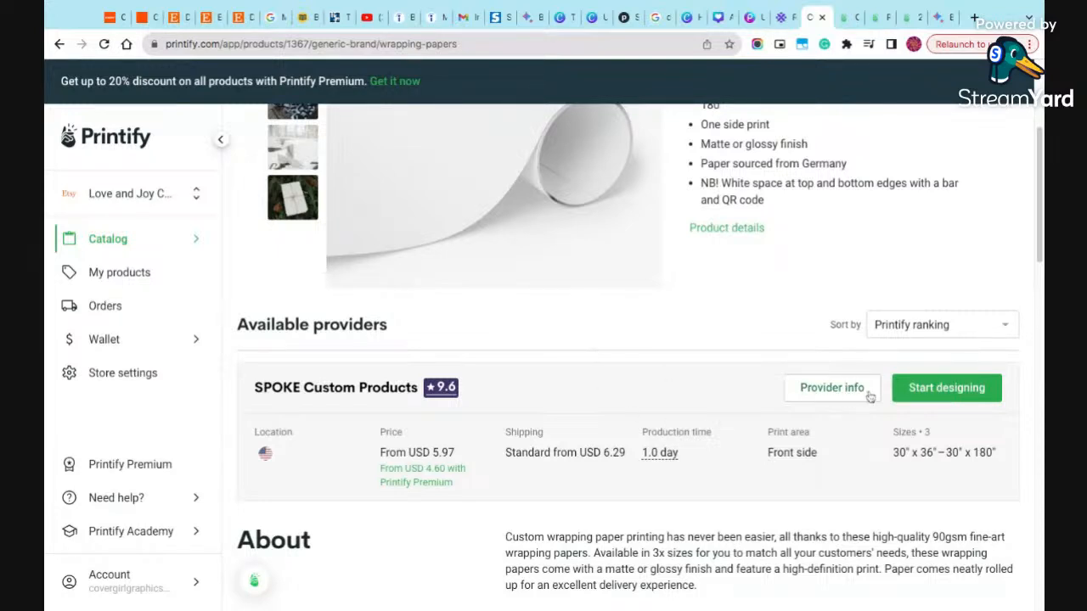
pyautogui.click(932, 403)
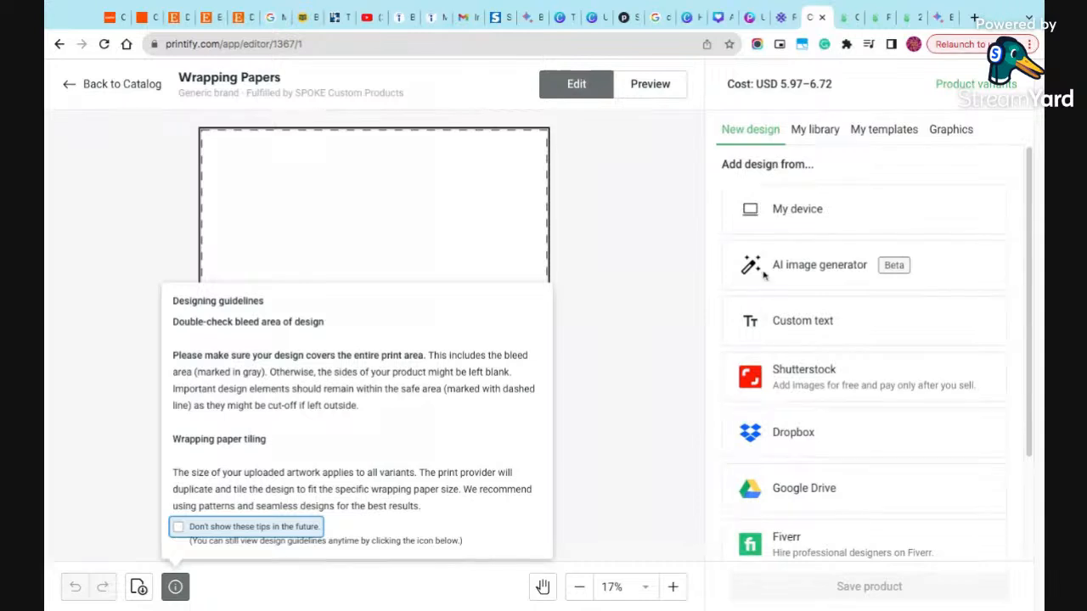
pyautogui.click(809, 275)
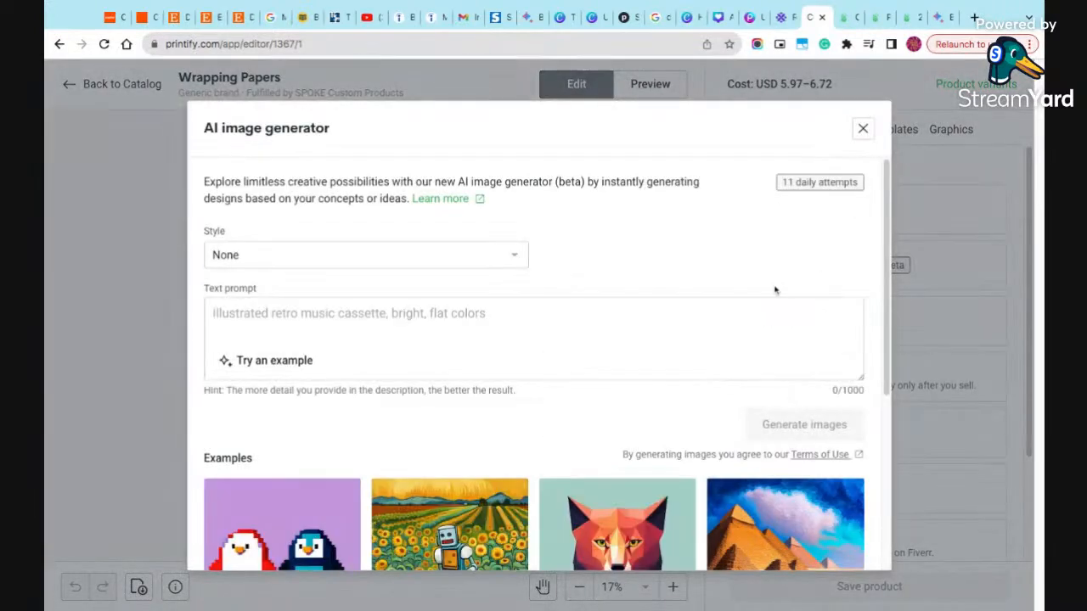
# - Set the AI image generator's style to Digital Art and activate the text prompt
pyautogui.click(517, 257)
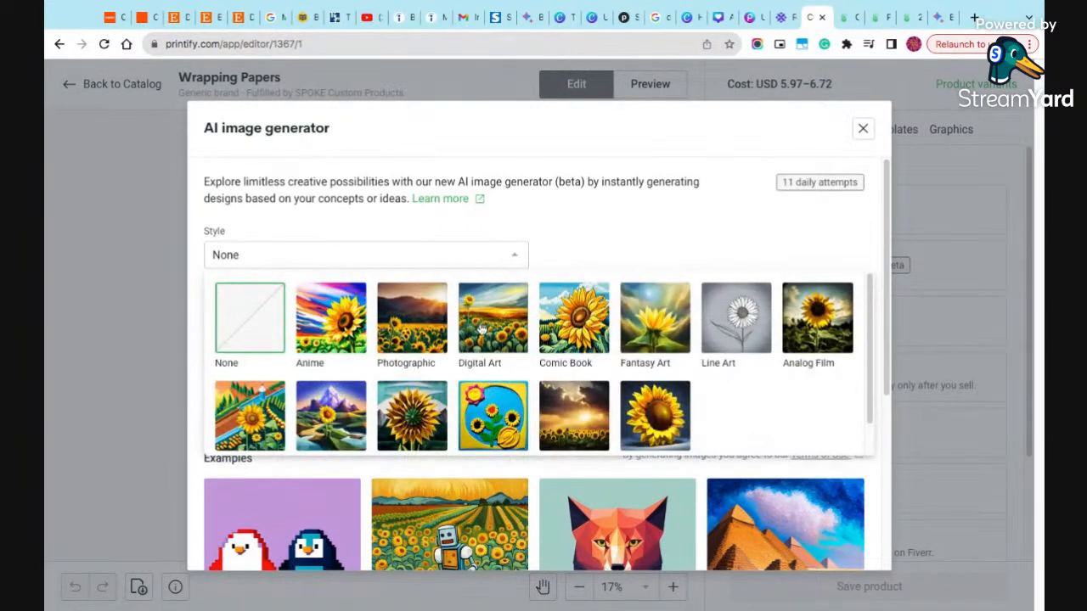
pyautogui.click(481, 329)
pyautogui.click(481, 327)
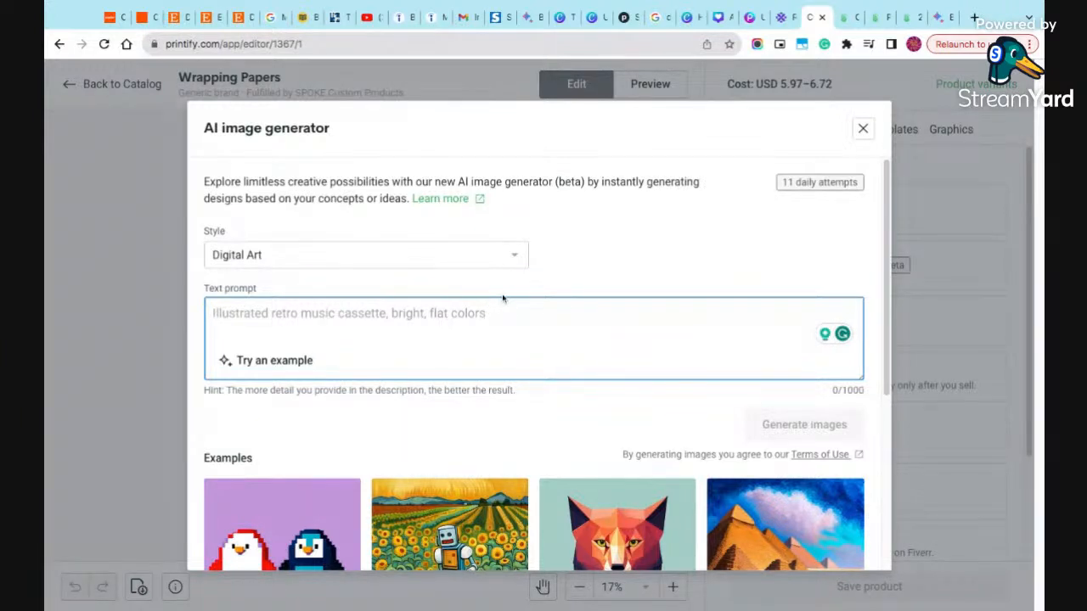
# - Begin the text prompt with "Create a Santa Clause with a big red toy bag"
pyautogui.write('Create a')
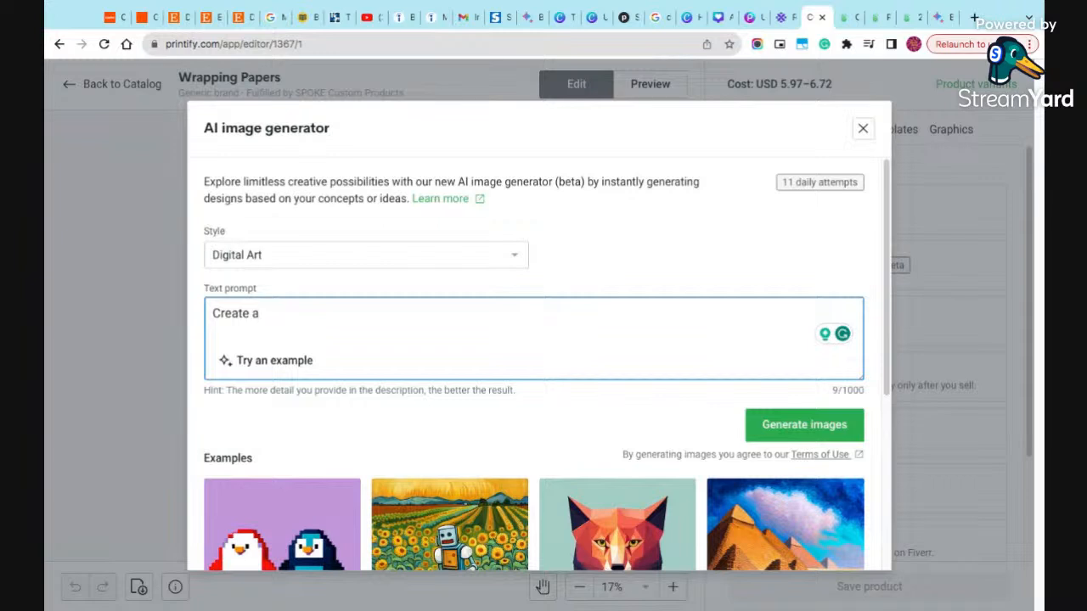
pyautogui.press('Return')
pyautogui.write('san')
pyautogui.press('BackSpace')
pyautogui.press('BackSpace')
pyautogui.press('BackSpace')
pyautogui.press('BackSpace')
pyautogui.write('Santa Clause')
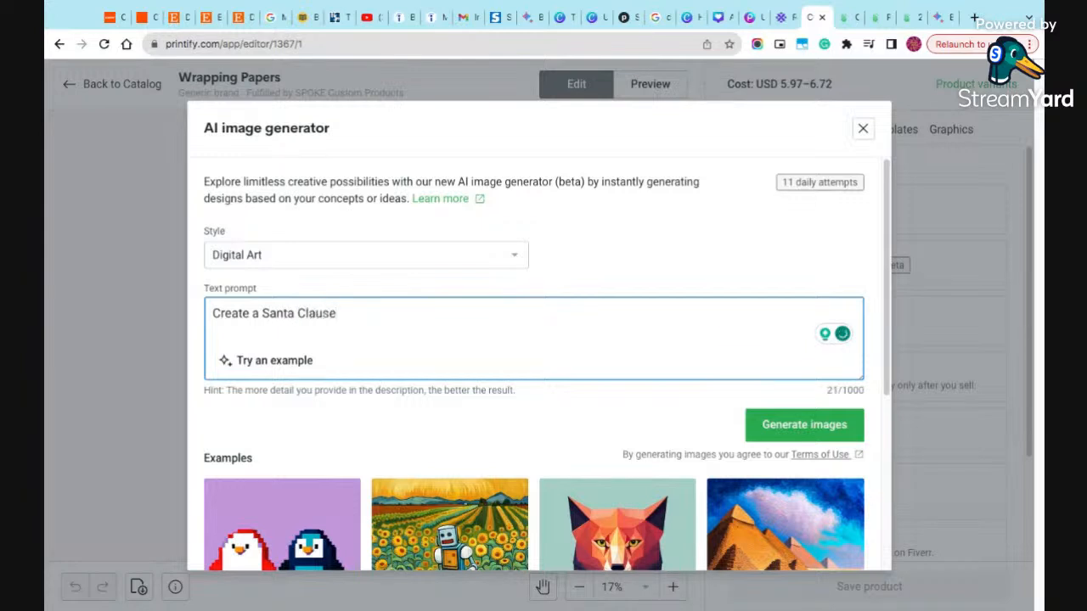
pyautogui.write(' with a big red toy bag')
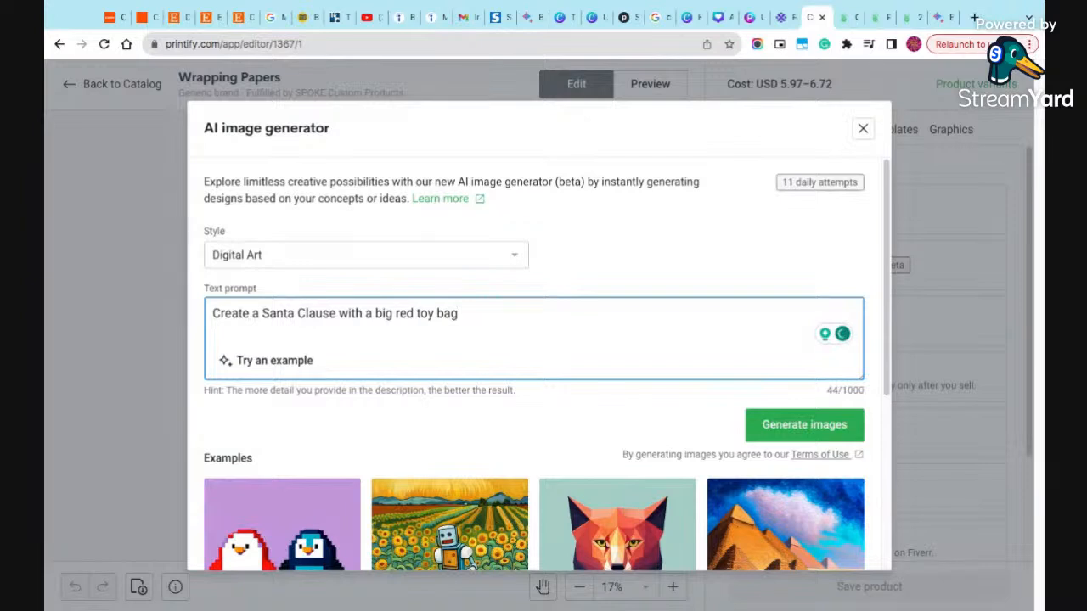
pyautogui.write(' sitting in his sa')
# - Continue the prompt with "sitting in his Santa Chair with a Christmas tree"
pyautogui.press('BackSpace')
pyautogui.press('BackSpace')
pyautogui.write('Santa Chair with a ')
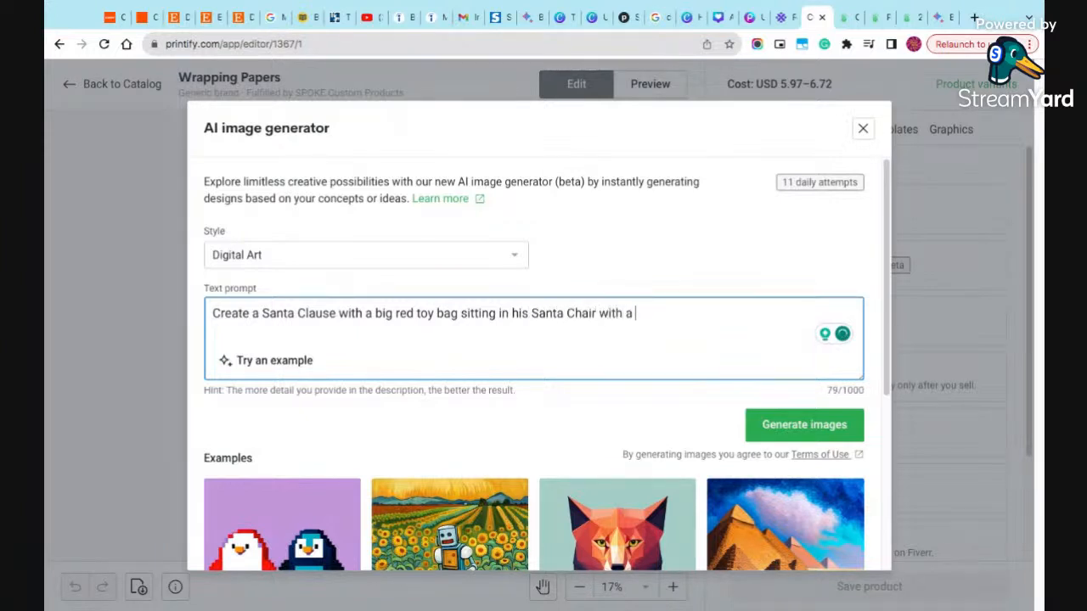
pyautogui.write('Christmas tree ')
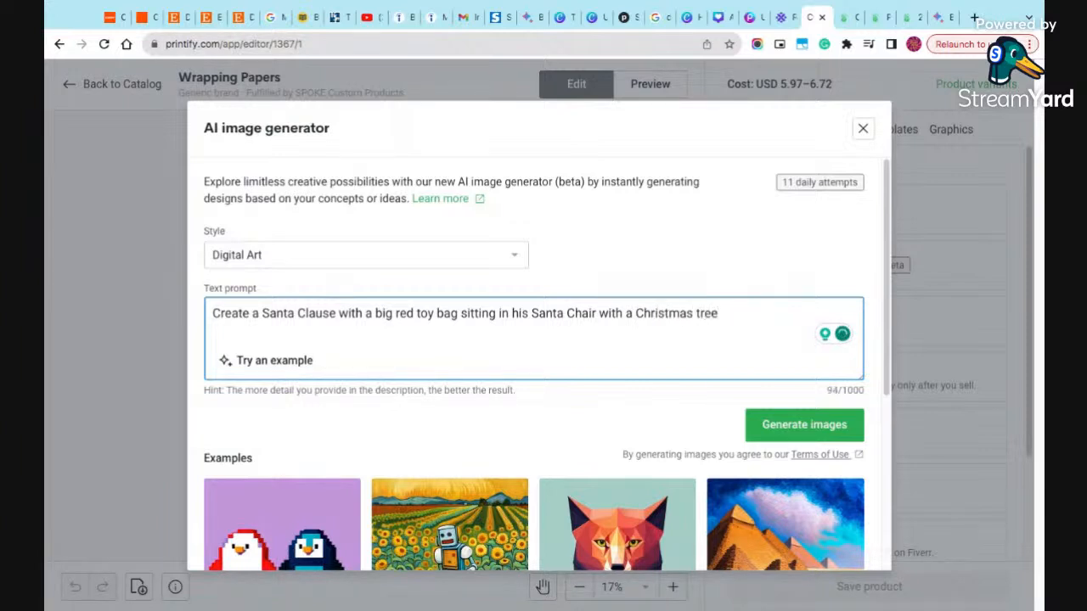
pyautogui.write('behind h')
pyautogui.write('im')
pyautogui.write(' wiht')
pyautogui.write(' lo')
# - Complete the prompt with "behind him with lots of presents and little children hanging around."
pyautogui.press('BackSpace')
pyautogui.press('BackSpace')
pyautogui.press('BackSpace')
pyautogui.press('BackSpace')
pyautogui.write('h lots of')
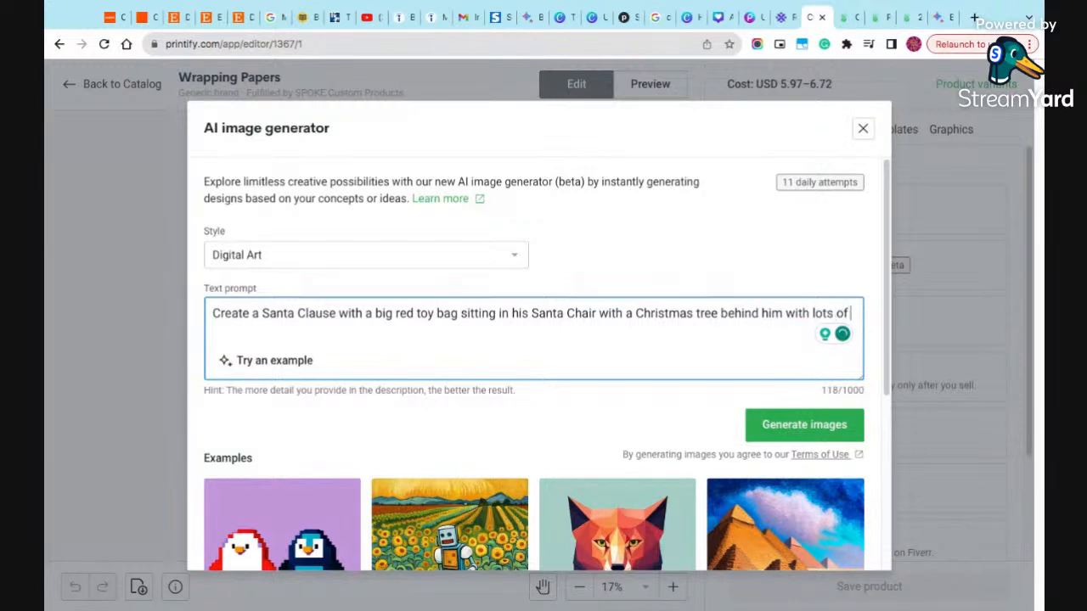
pyautogui.write(' presents and ')
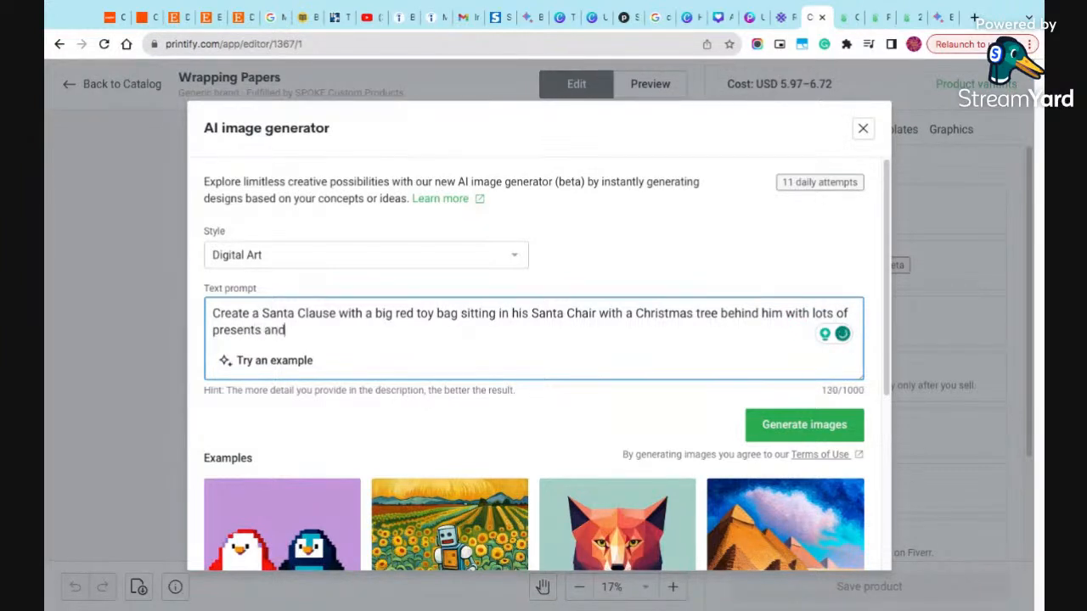
pyautogui.write('little children')
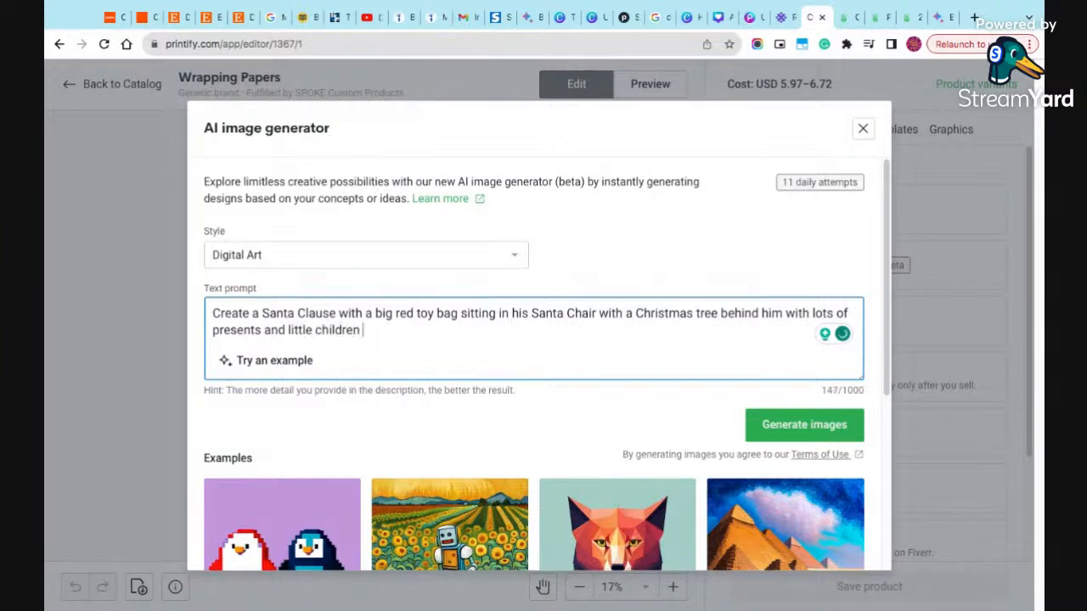
pyautogui.write('hanging around.')
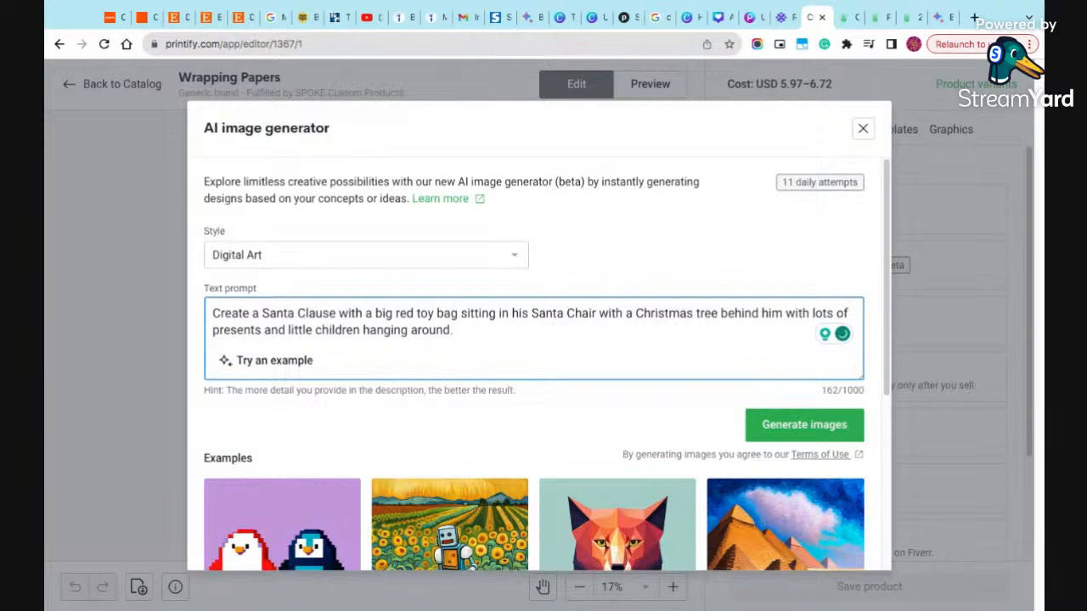
# - Generate the images and try the first Santa result on the wrapping paper before deleting it from the design
pyautogui.click(816, 427)
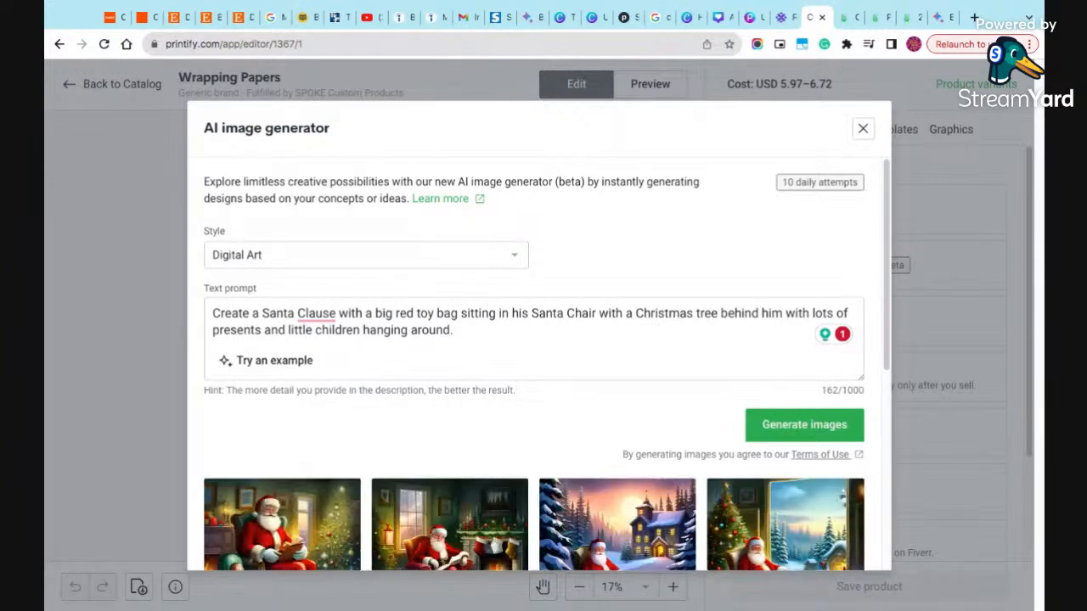
pyautogui.scroll(-3, 557, 369)
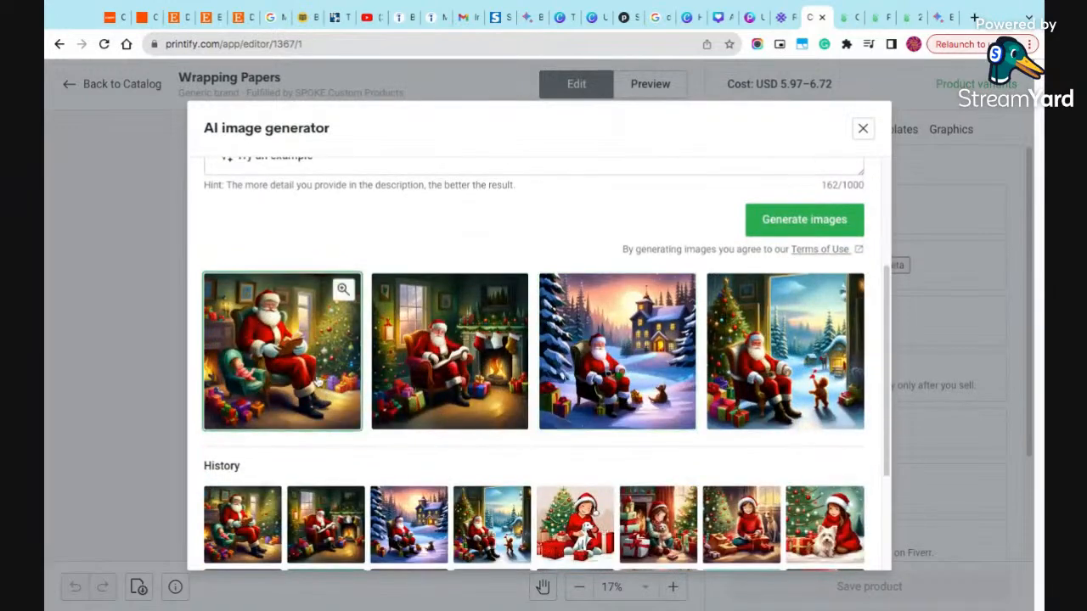
pyautogui.click(318, 382)
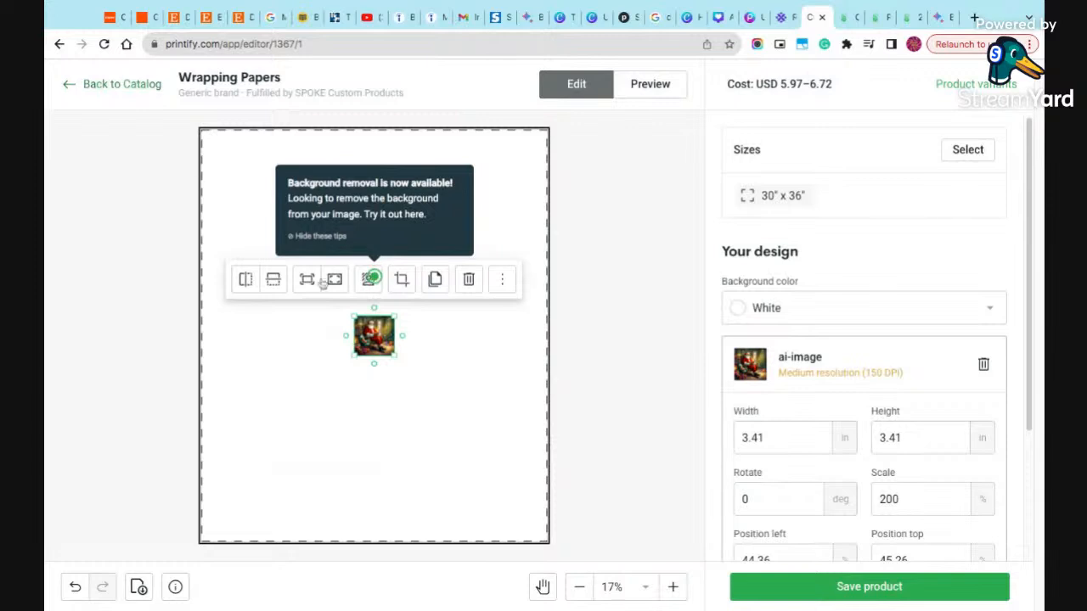
pyautogui.click(466, 281)
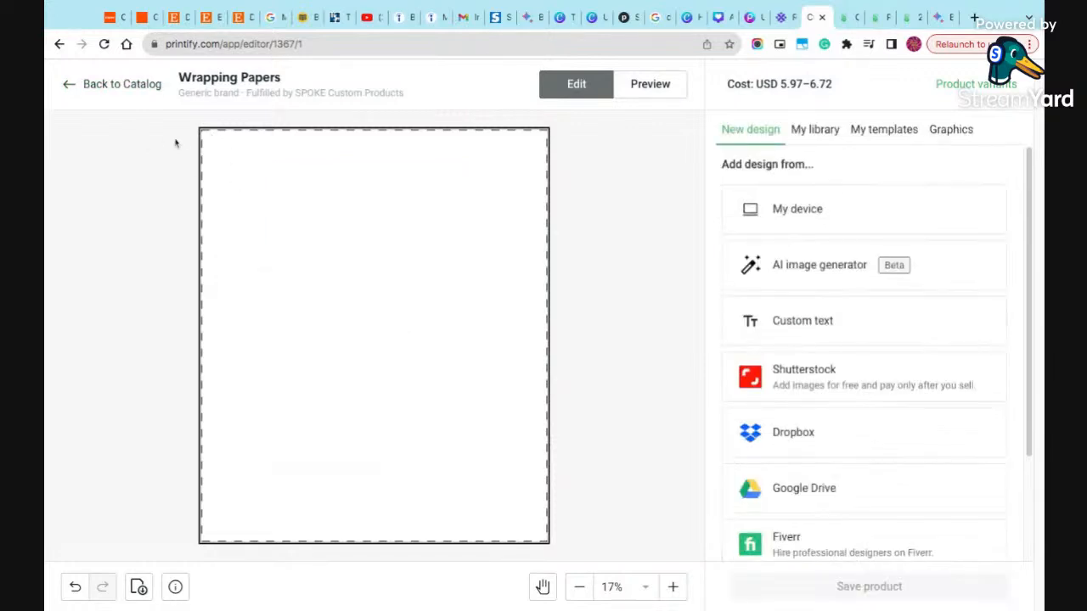
# - Check the provider details on the Wrapping Papers product page and return to the design editor
pyautogui.click(66, 88)
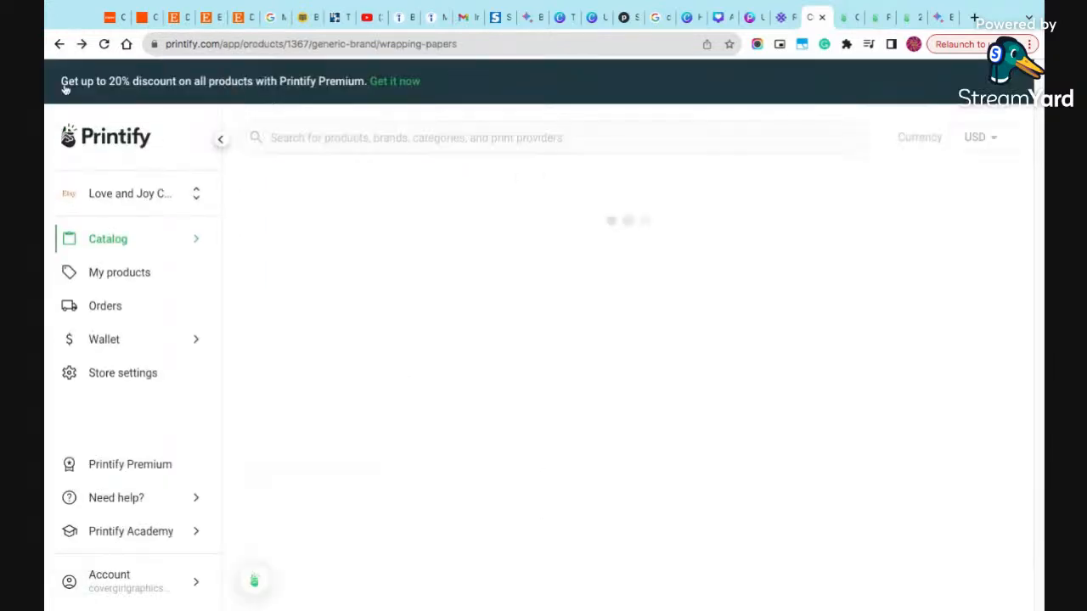
pyautogui.scroll(-5, 553, 350)
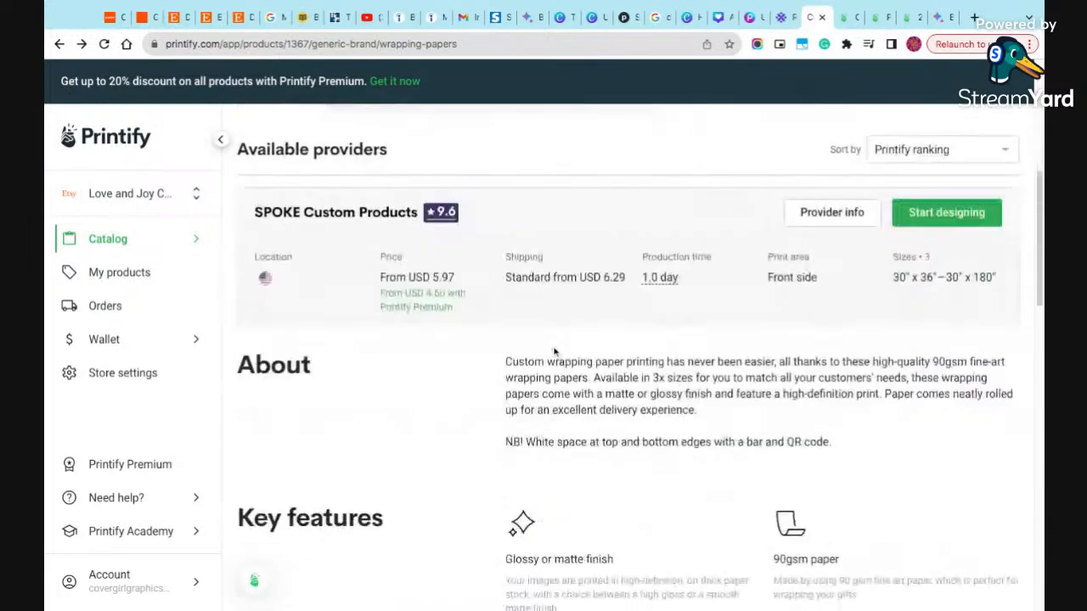
pyautogui.scroll(2, 554, 351)
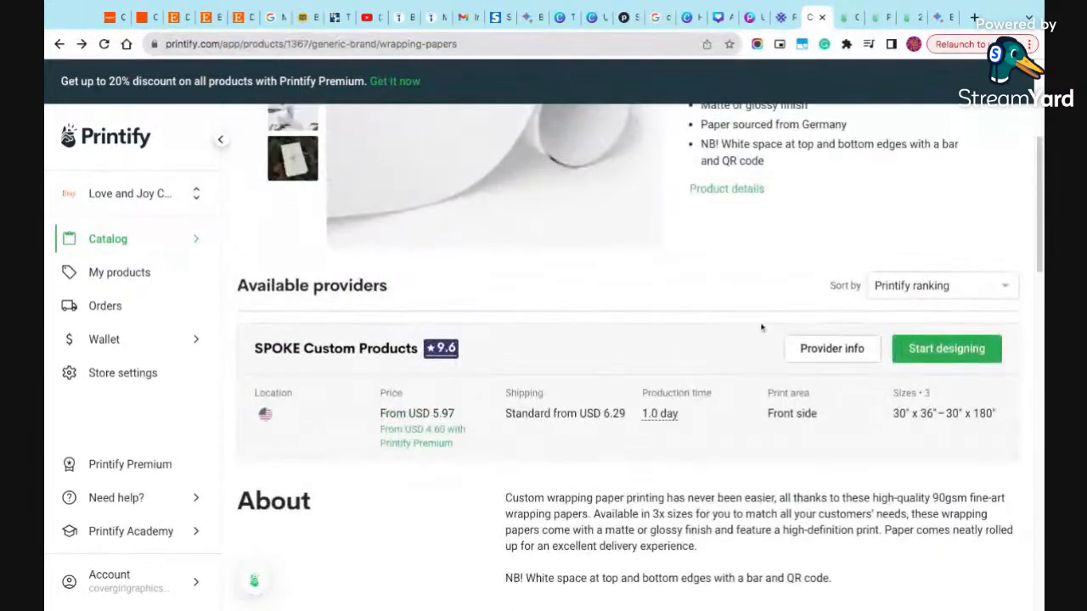
pyautogui.click(81, 45)
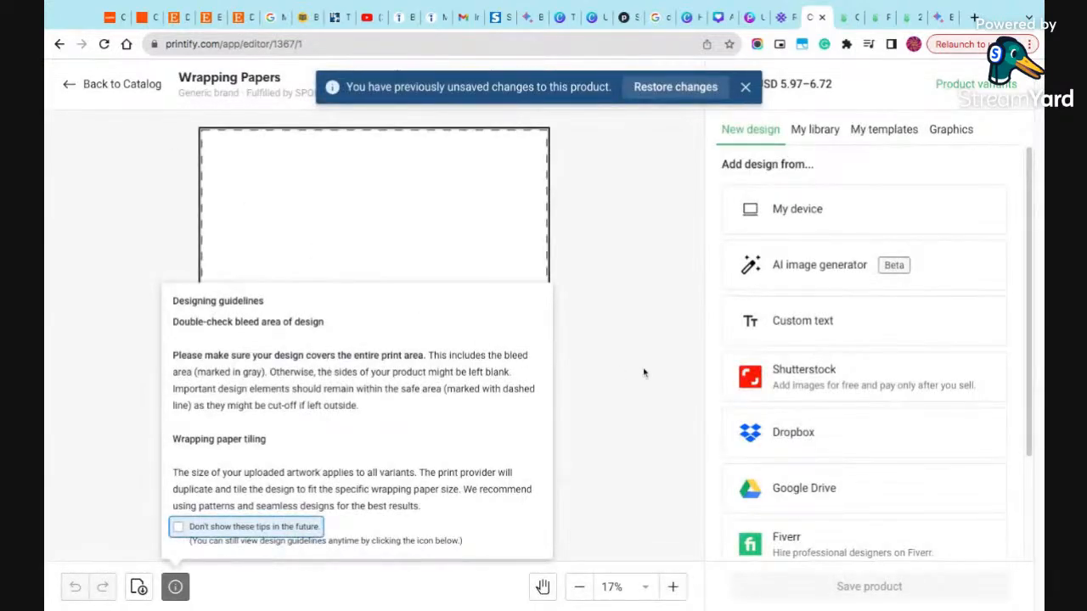
# - View the saved images in the library and reopen the AI image generator
pyautogui.click(816, 135)
pyautogui.click(815, 136)
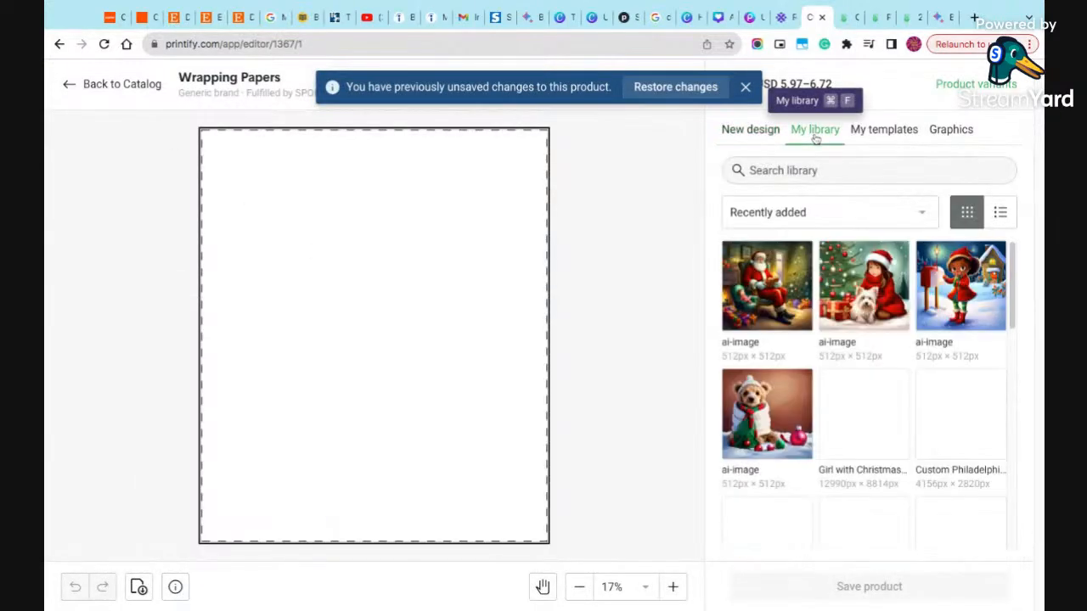
pyautogui.click(751, 136)
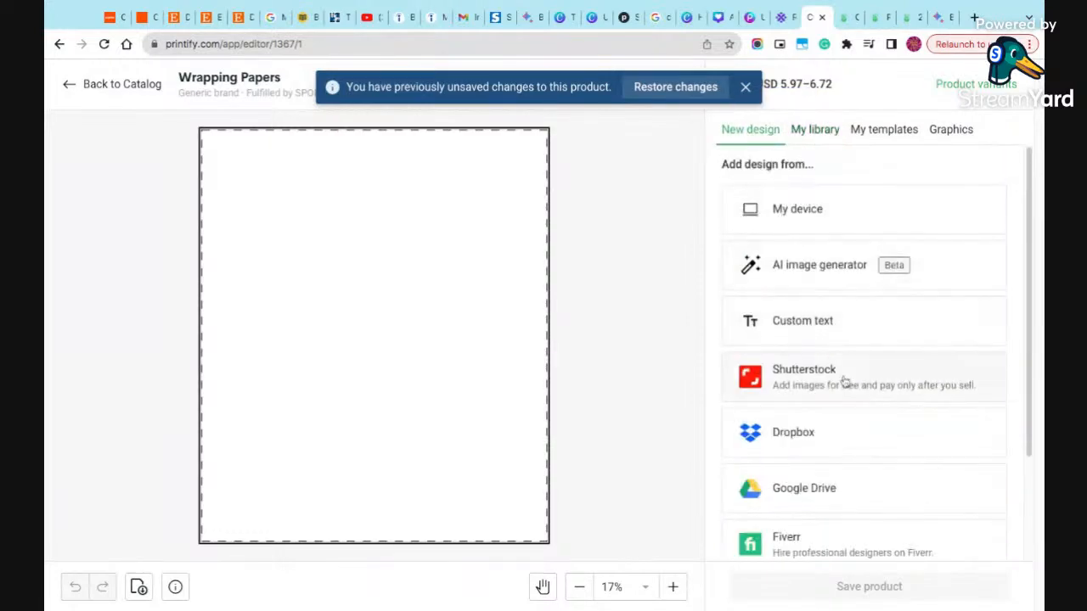
pyautogui.click(807, 275)
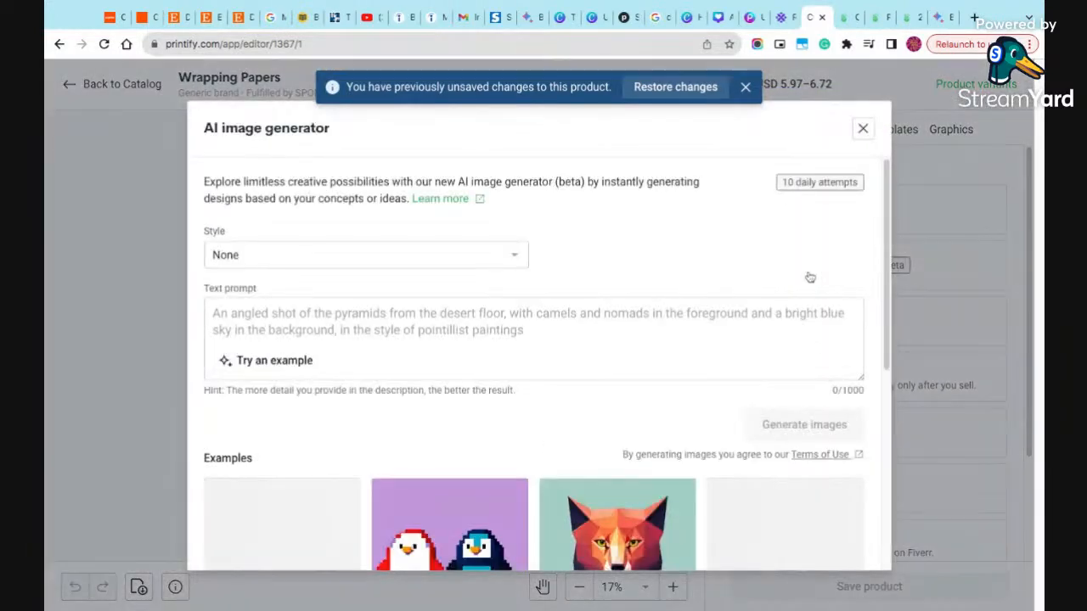
# - Start a new text prompt with "Create a Santa Clause with a big red toy bag"
pyautogui.click(524, 331)
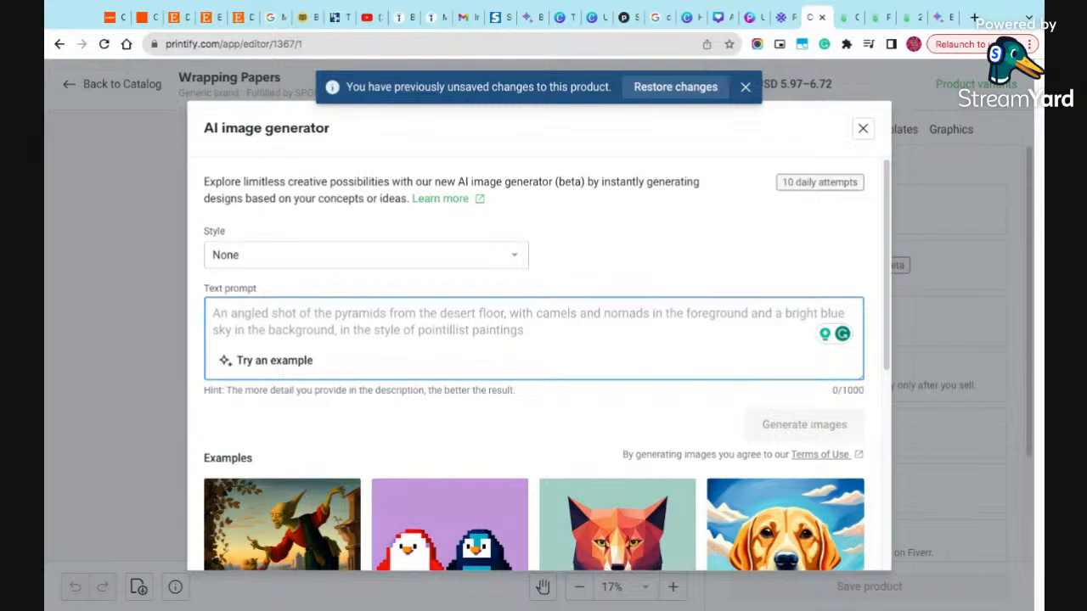
pyautogui.write('Christ')
pyautogui.press('BackSpace')
pyautogui.press('BackSpace')
pyautogui.press('BackSpace')
pyautogui.press('BackSpace')
pyautogui.press('BackSpace')
pyautogui.write('reate a ')
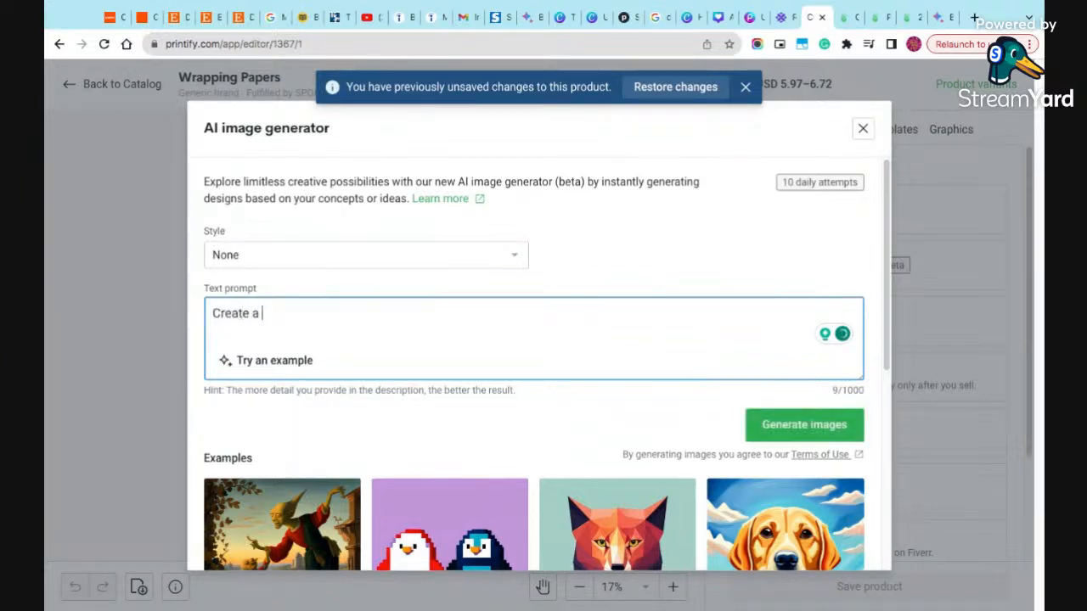
pyautogui.write('Santa C')
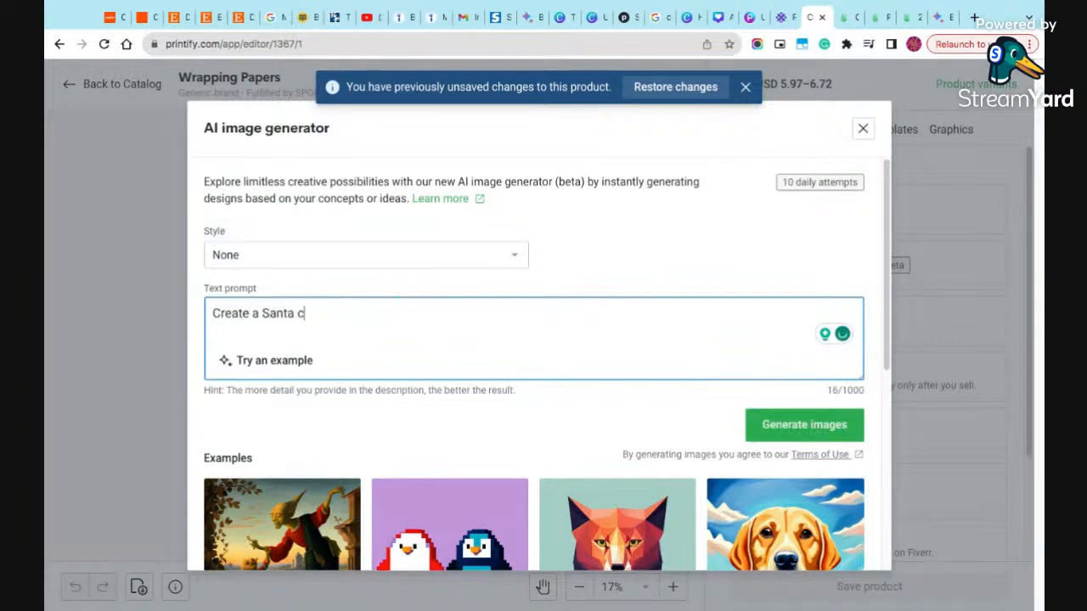
pyautogui.write('lause with a big ')
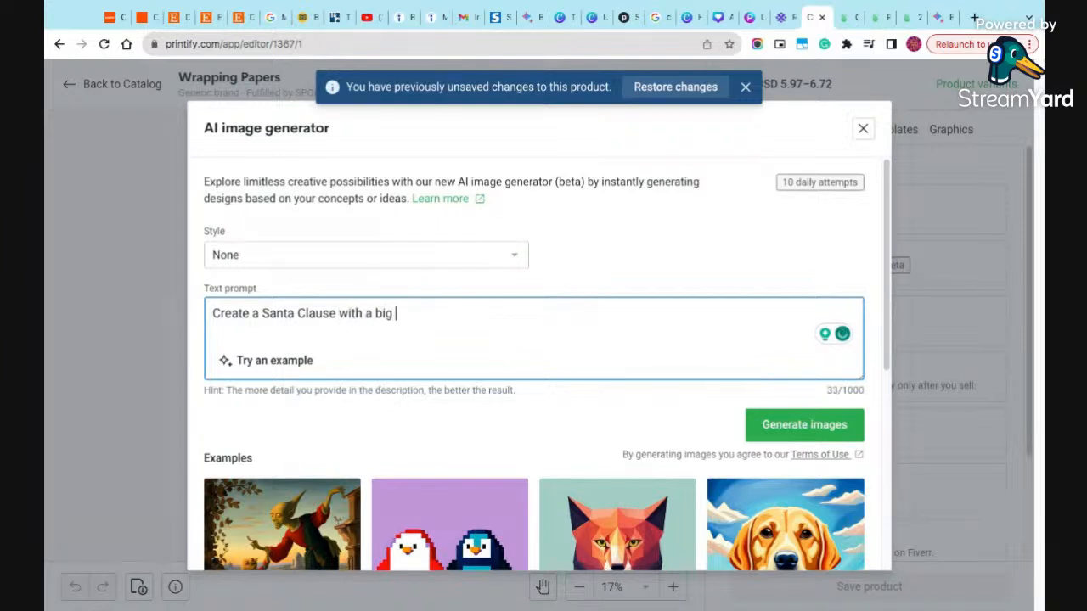
pyautogui.write('red toy b')
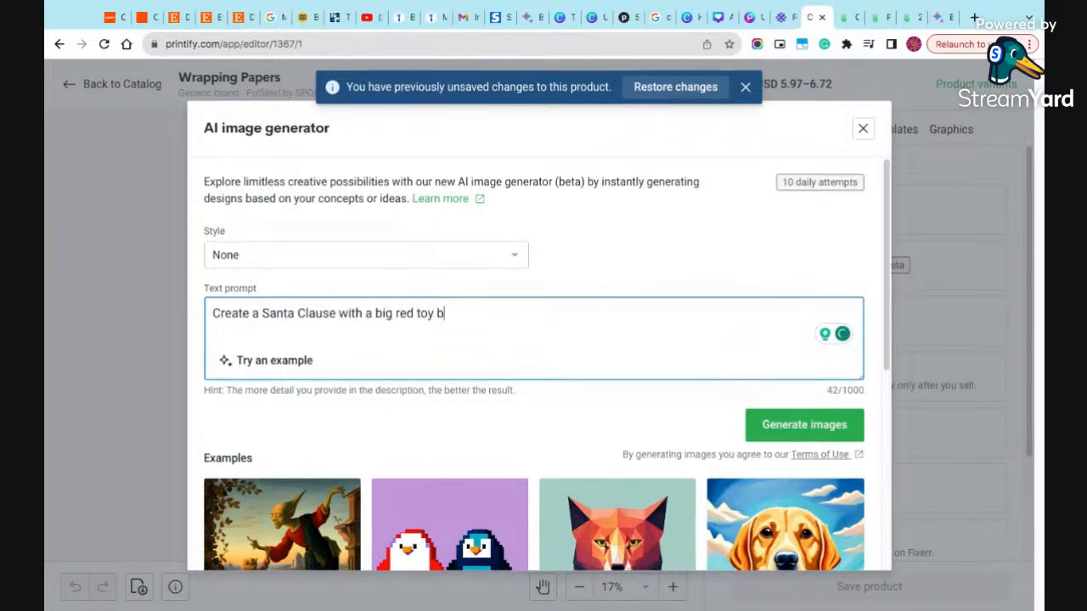
pyautogui.write('ag bre')
# - Extend the prompt with "next to him with a Christmas tree with presents all around."
pyautogui.press('BackSpace')
pyautogui.press('BackSpace')
pyautogui.press('BackSpace')
pyautogui.write('next to him ')
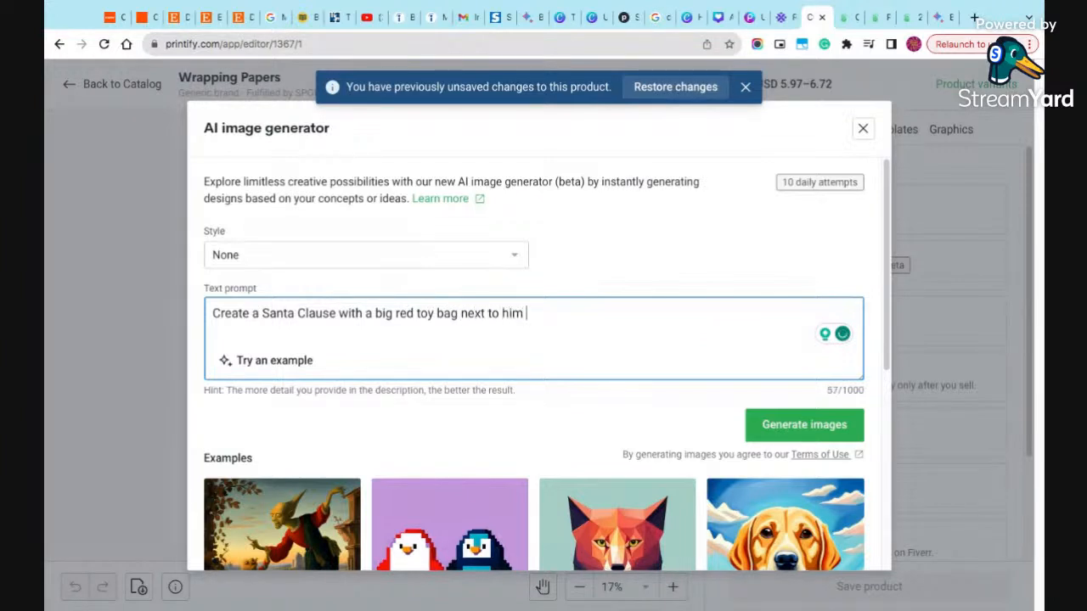
pyautogui.write('with a Christmas tree with pre')
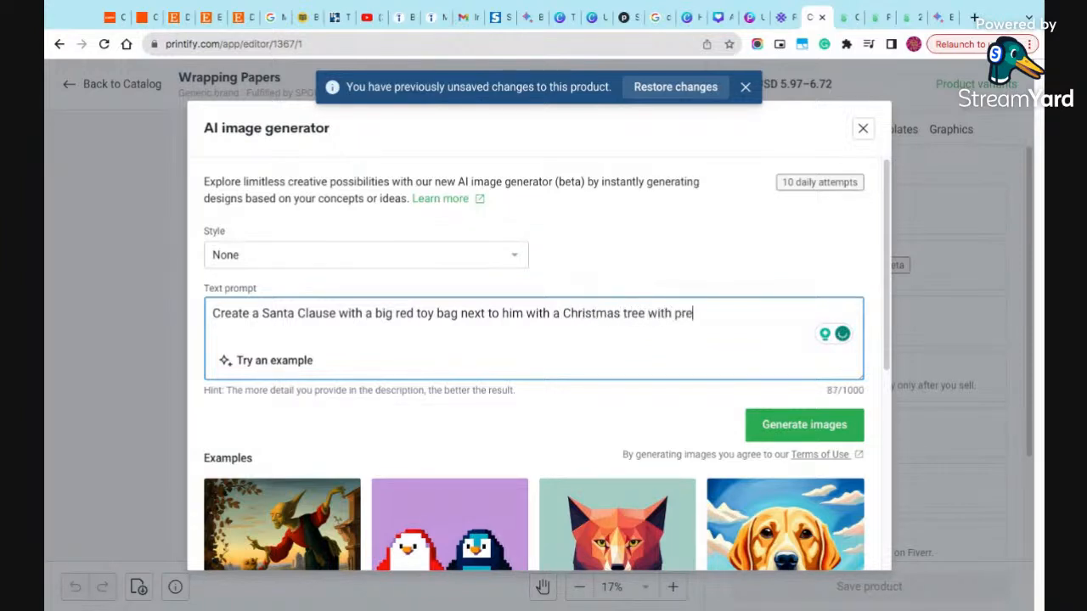
pyautogui.write('sents all aro')
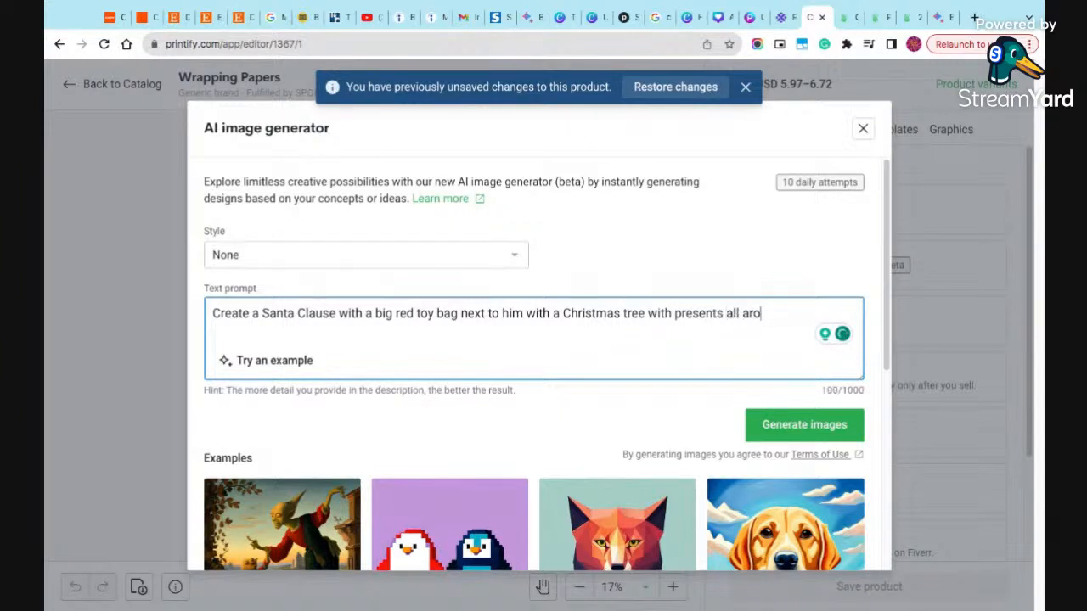
pyautogui.write('und .  ')
pyautogui.write('C')
pyautogui.write('Little ')
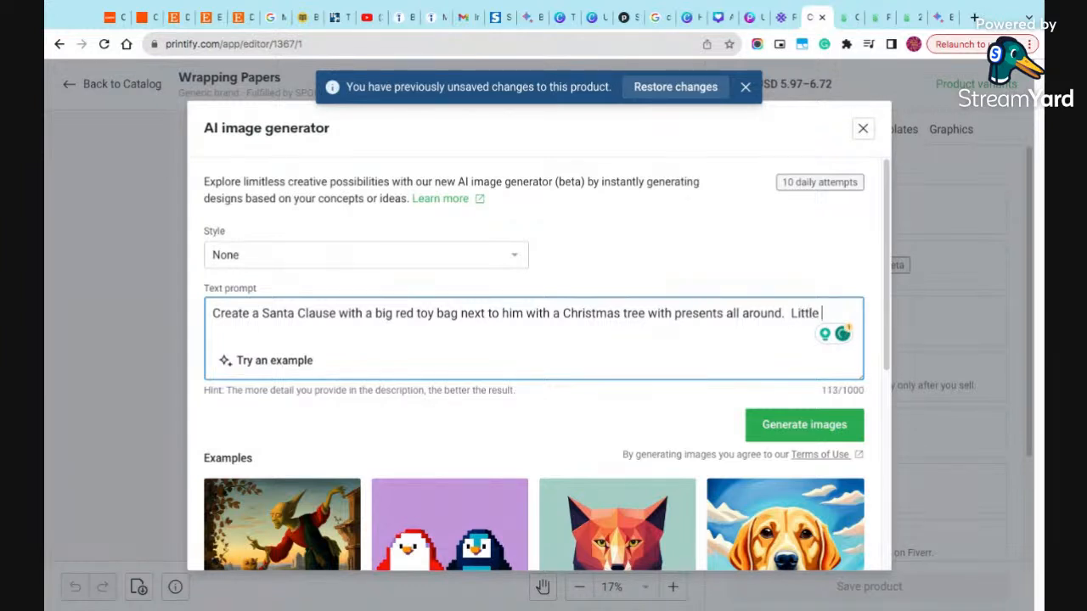
pyautogui.write('children ar')
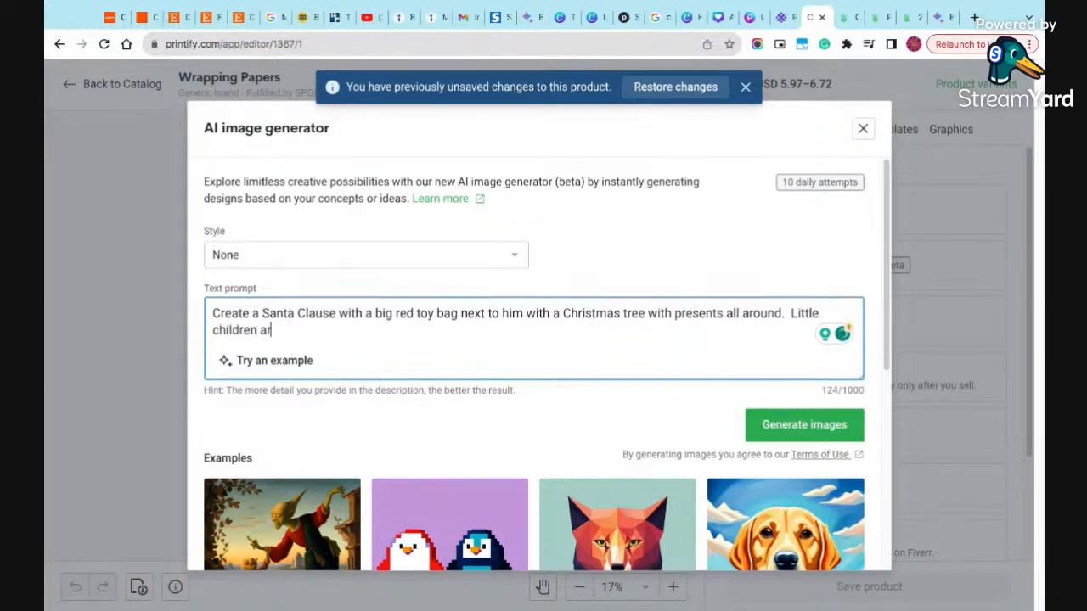
pyautogui.write('oun')
pyautogui.write('surrounding him.  She is sitting in his ')
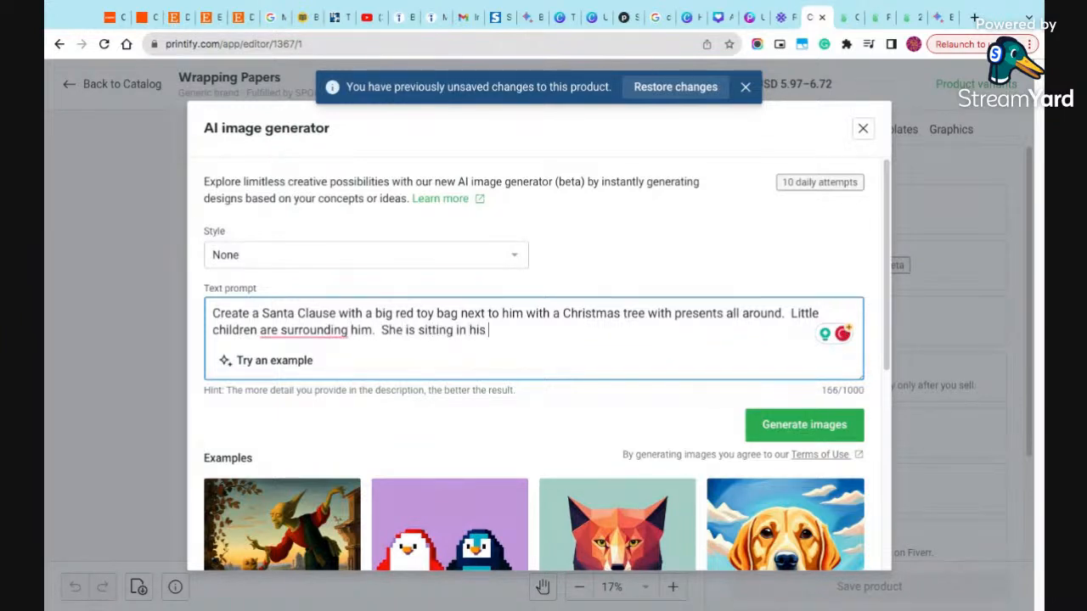
pyautogui.write('Santa Chair a')
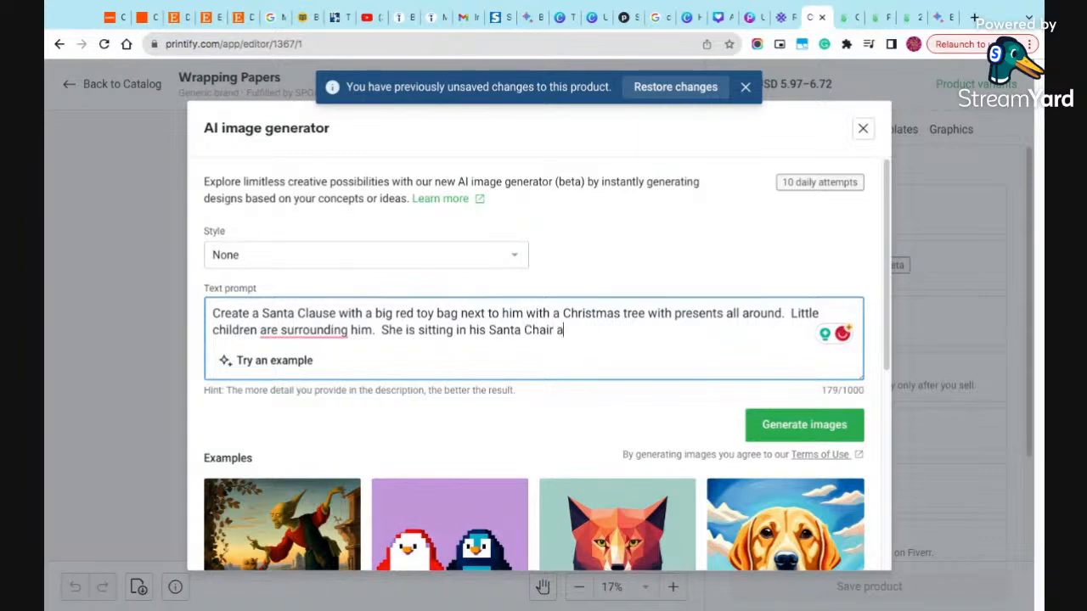
pyautogui.write('nd a table wit')
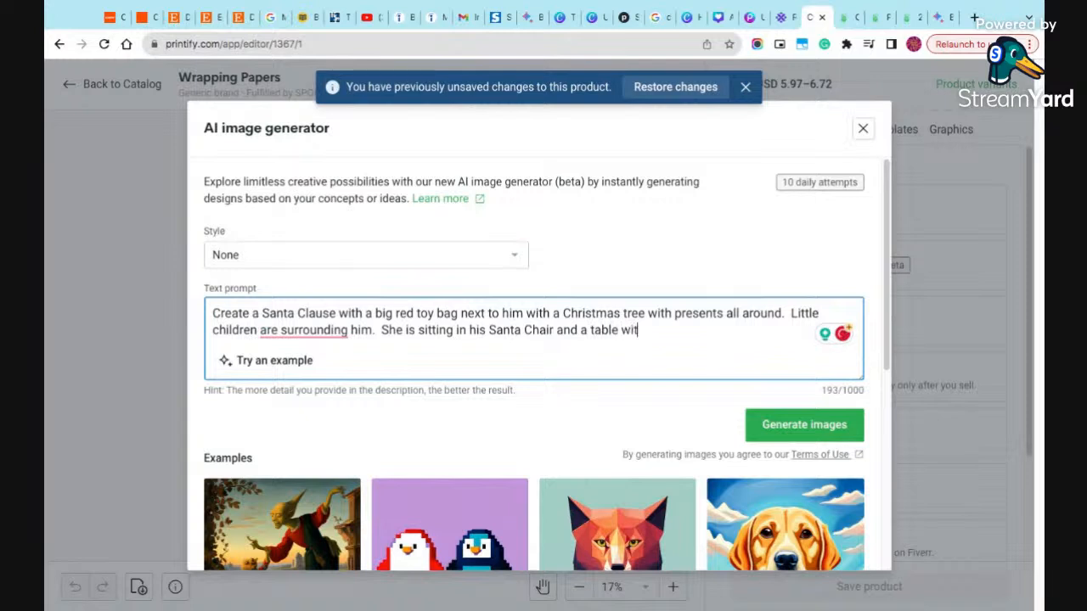
pyautogui.write('h cookies and milk.')
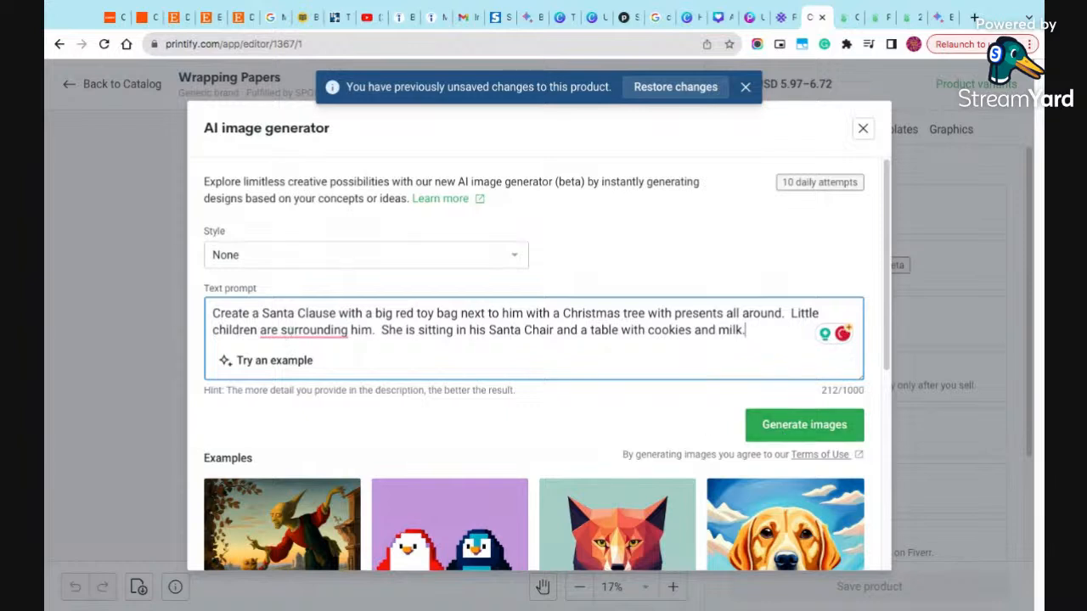
# - Correct "are surrounding" to "surround" in the prompt, generate the images and review them
pyautogui.moveTo(304, 332)
pyautogui.click(280, 375)
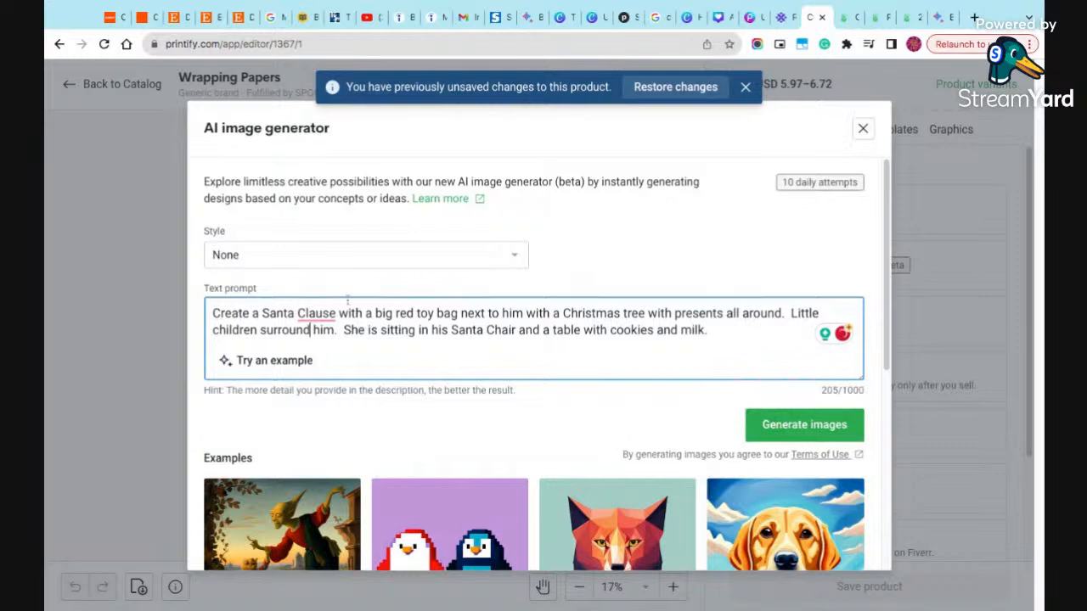
pyautogui.click(840, 434)
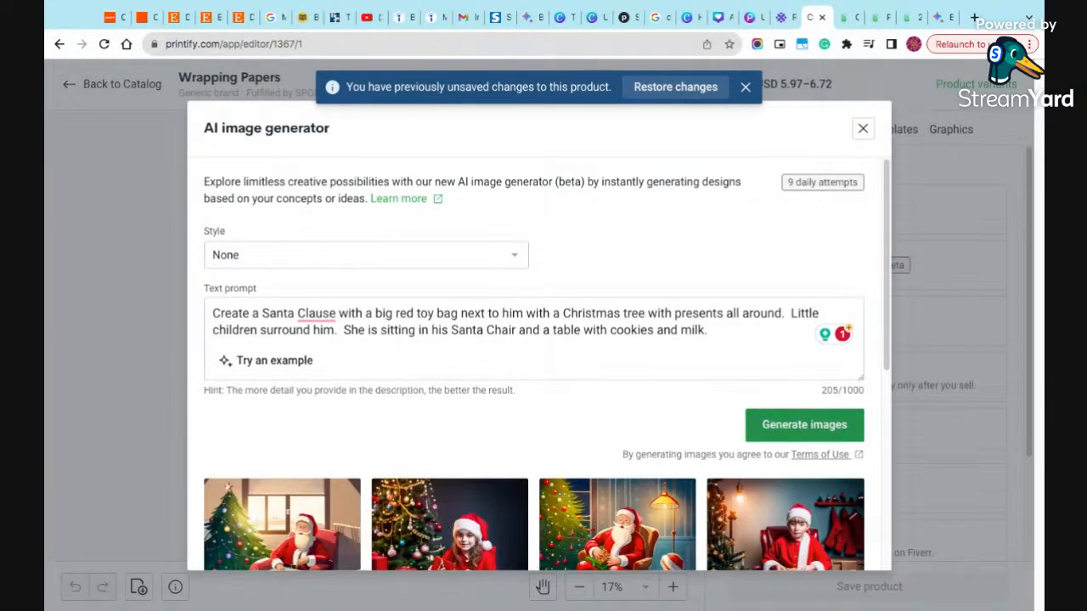
pyautogui.scroll(-1, 785, 463)
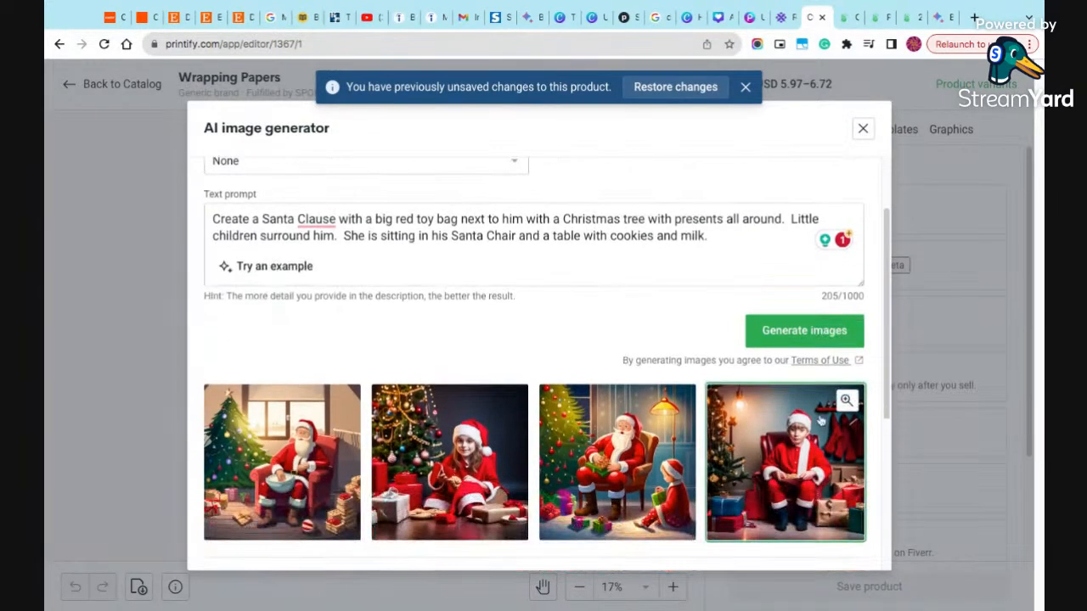
pyautogui.scroll(-2, 820, 418)
pyautogui.scroll(4, 820, 419)
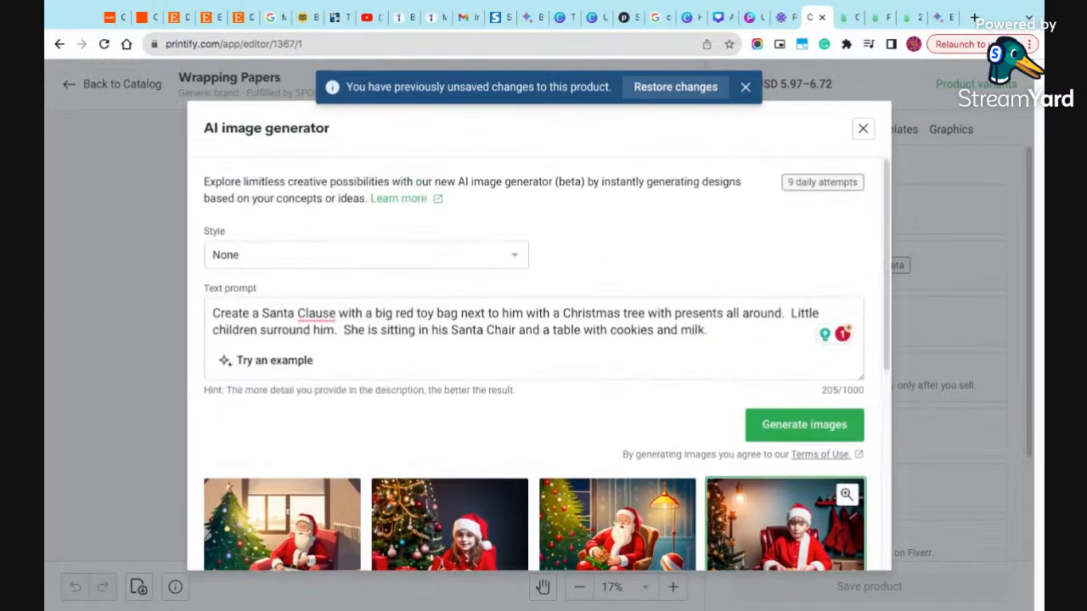
# - Set the style to Digital Art, regenerate the images from the same prompt and look through the results
pyautogui.click(379, 262)
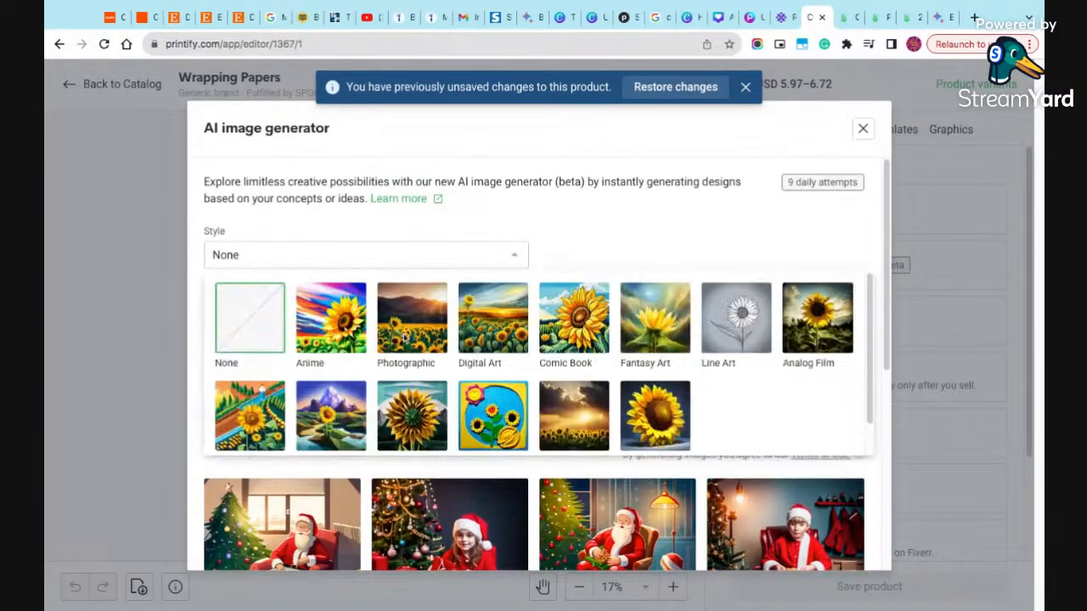
pyautogui.click(479, 335)
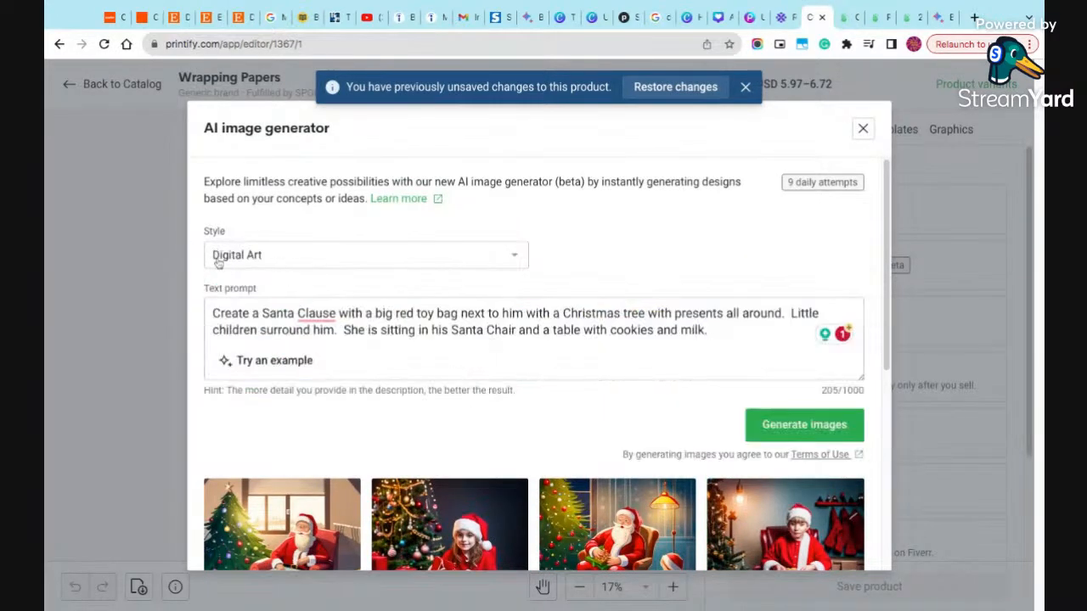
pyautogui.scroll(-2, 683, 450)
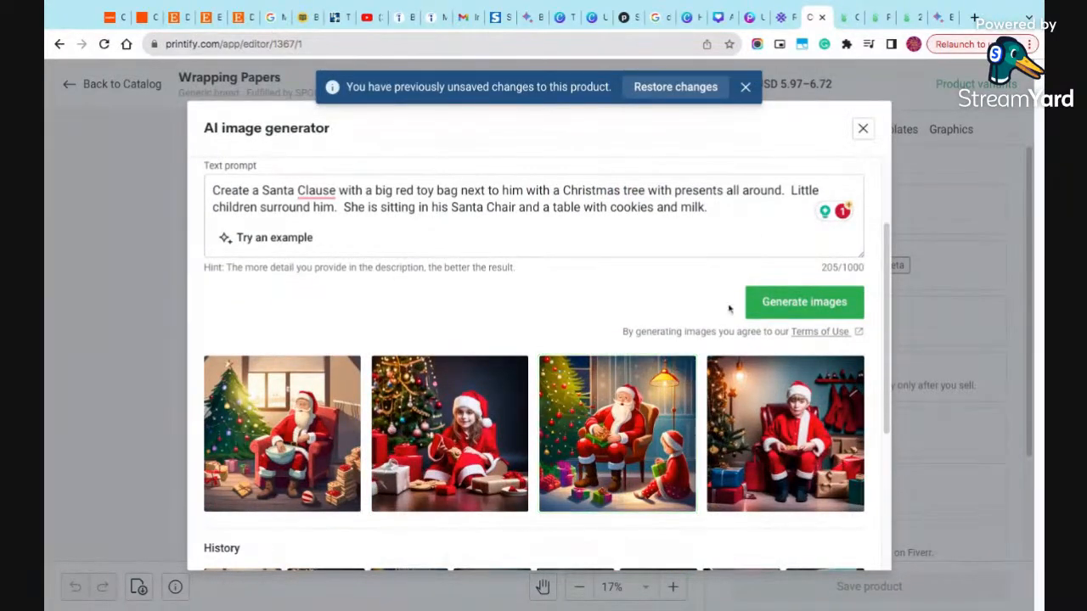
pyautogui.click(782, 309)
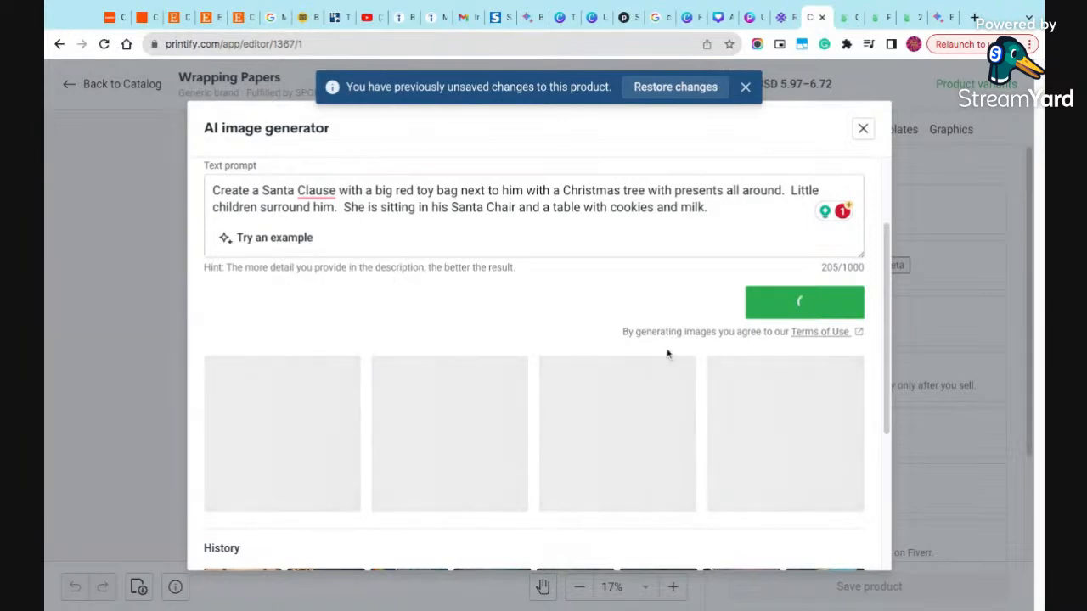
pyautogui.scroll(-4, 660, 472)
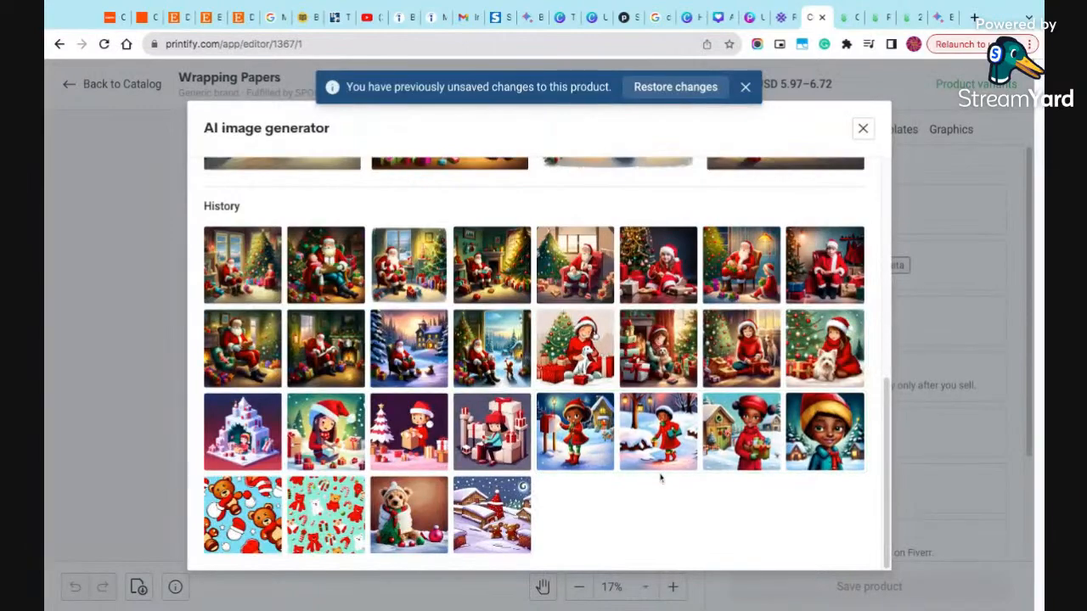
pyautogui.scroll(5, 661, 474)
pyautogui.scroll(-1, 708, 444)
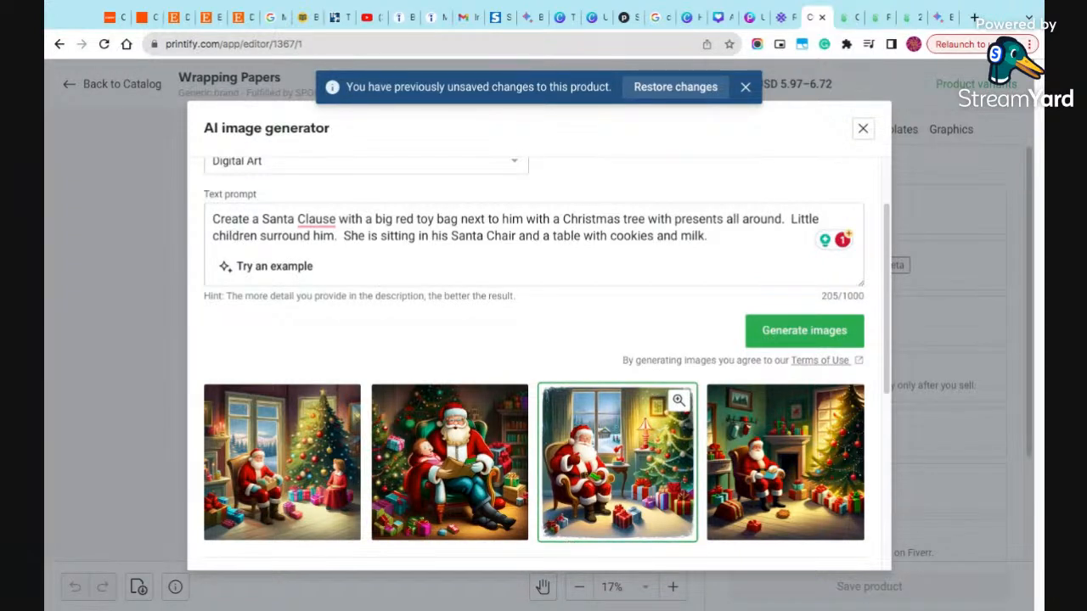
# - Place the generated image of Santa seated by the window on the wrapping paper and enlarge it to about 29.72 in square
pyautogui.click(646, 479)
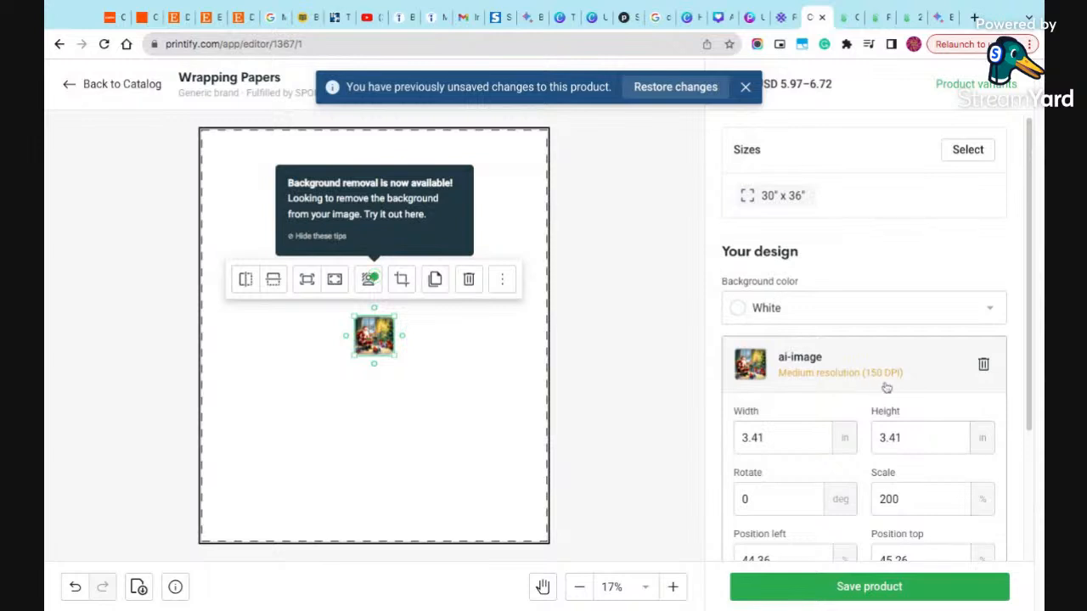
pyautogui.moveTo(394, 358); pyautogui.dragTo(481, 441)
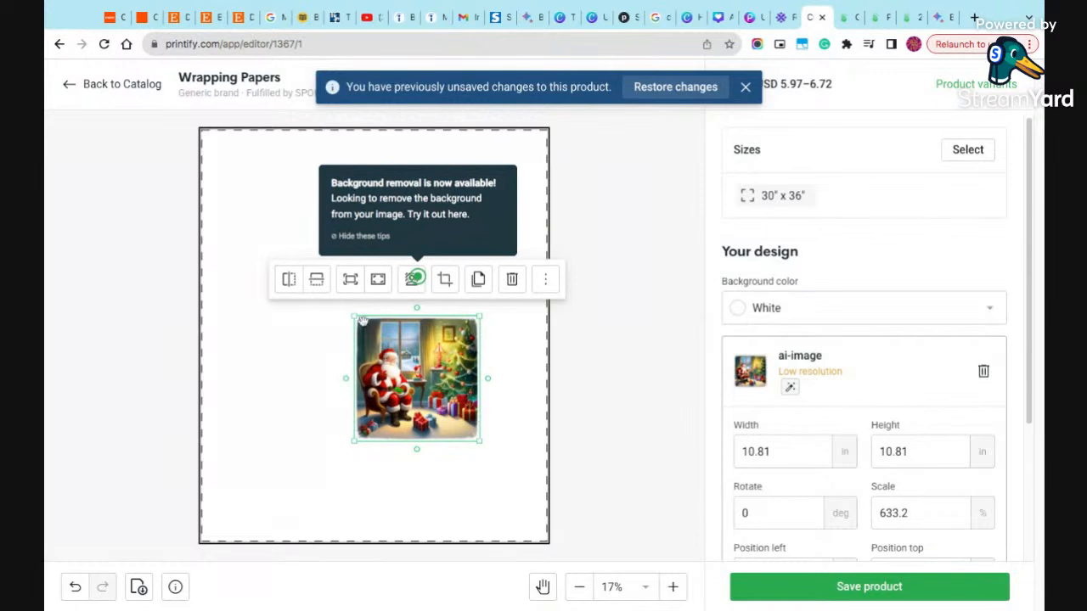
pyautogui.moveTo(357, 318); pyautogui.dragTo(225, 188)
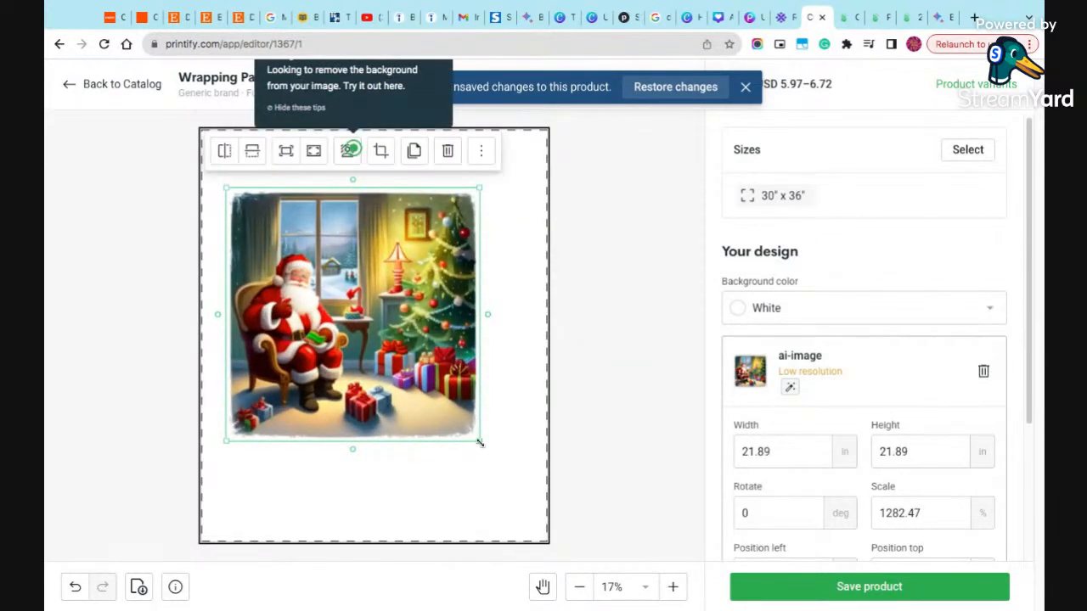
pyautogui.moveTo(479, 440); pyautogui.dragTo(544, 505)
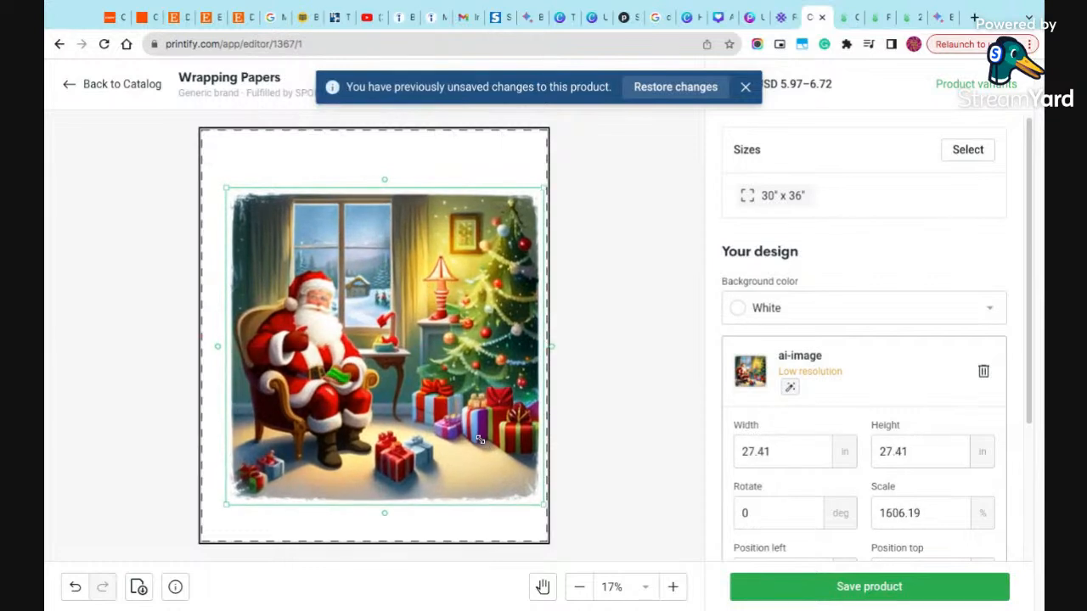
pyautogui.moveTo(226, 505); pyautogui.dragTo(202, 531)
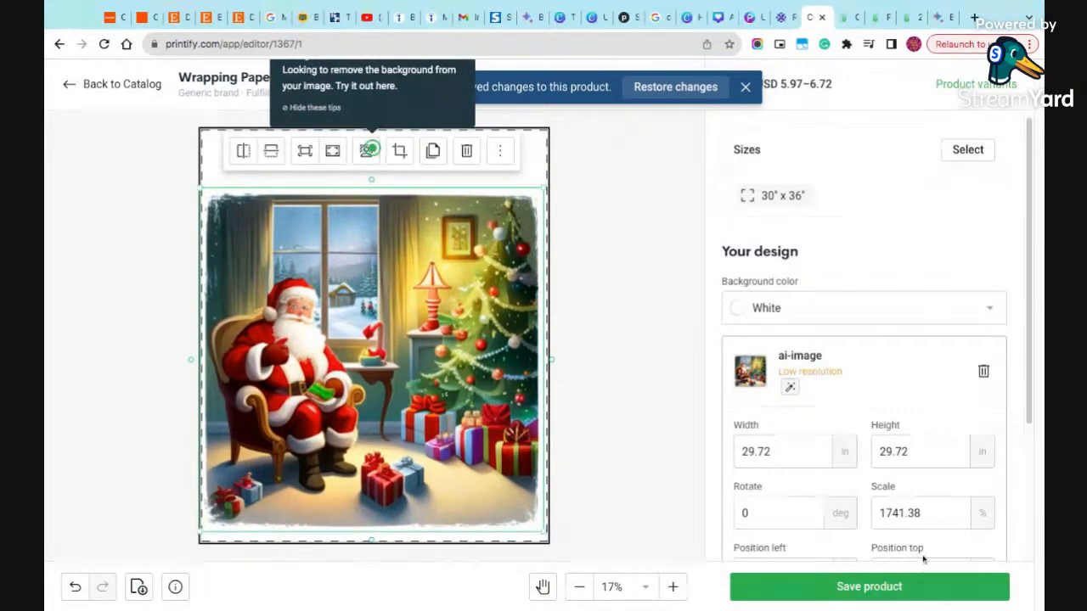
# - Try repeating the enlarged Santa image as a pattern, and turn the pattern off again
pyautogui.scroll(-2, 900, 535)
pyautogui.scroll(-1, 867, 515)
pyautogui.click(980, 504)
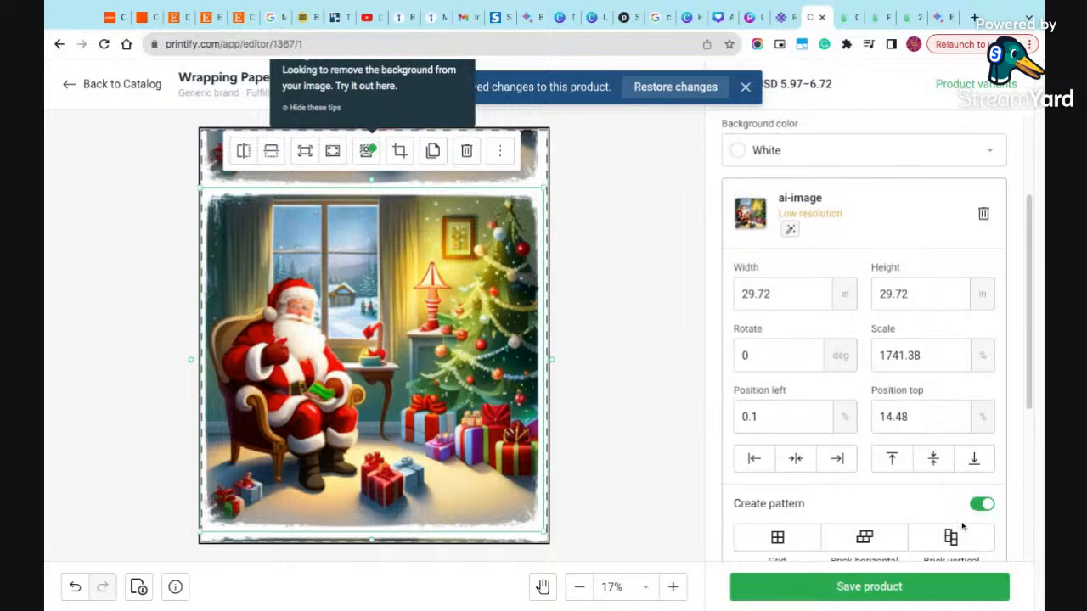
pyautogui.click(981, 504)
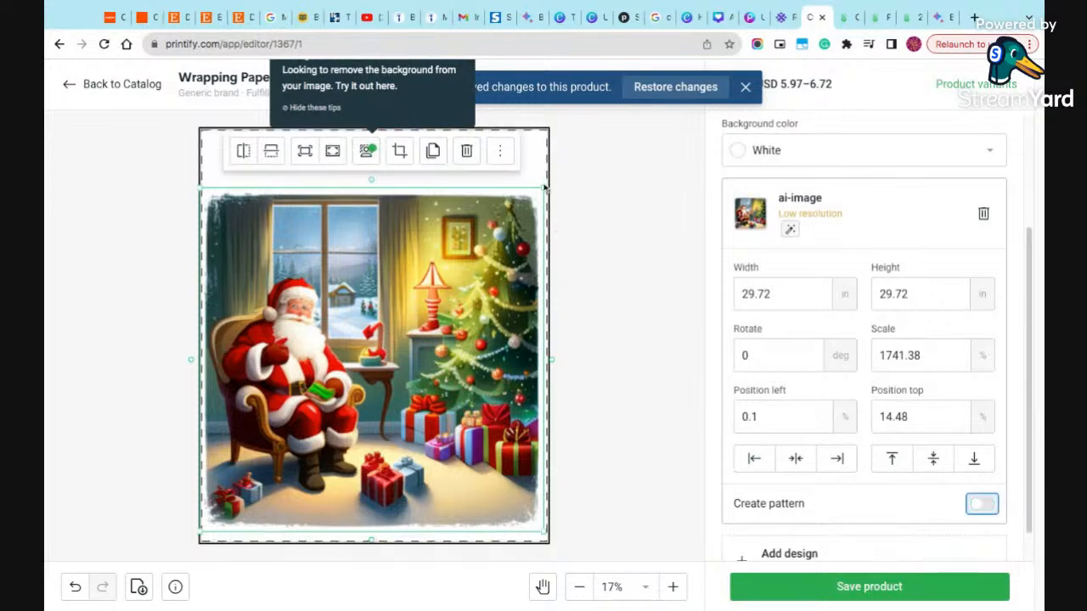
# - Shrink the Santa image to about 9.33 in square in the paper's lower-left corner and check its low-resolution hint
pyautogui.moveTo(542, 189); pyautogui.dragTo(308, 427)
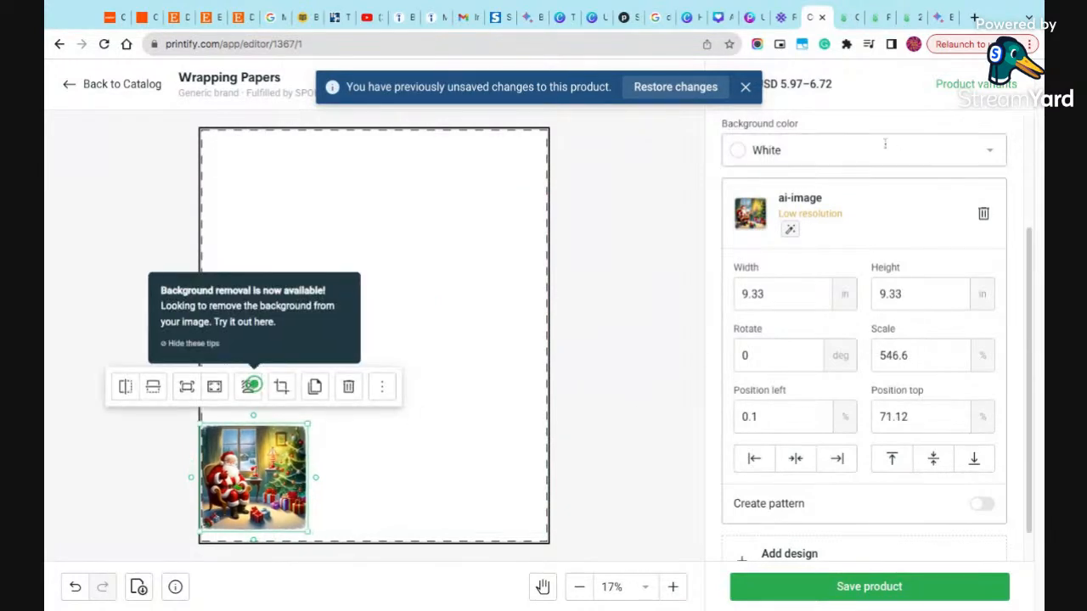
pyautogui.moveTo(787, 234)
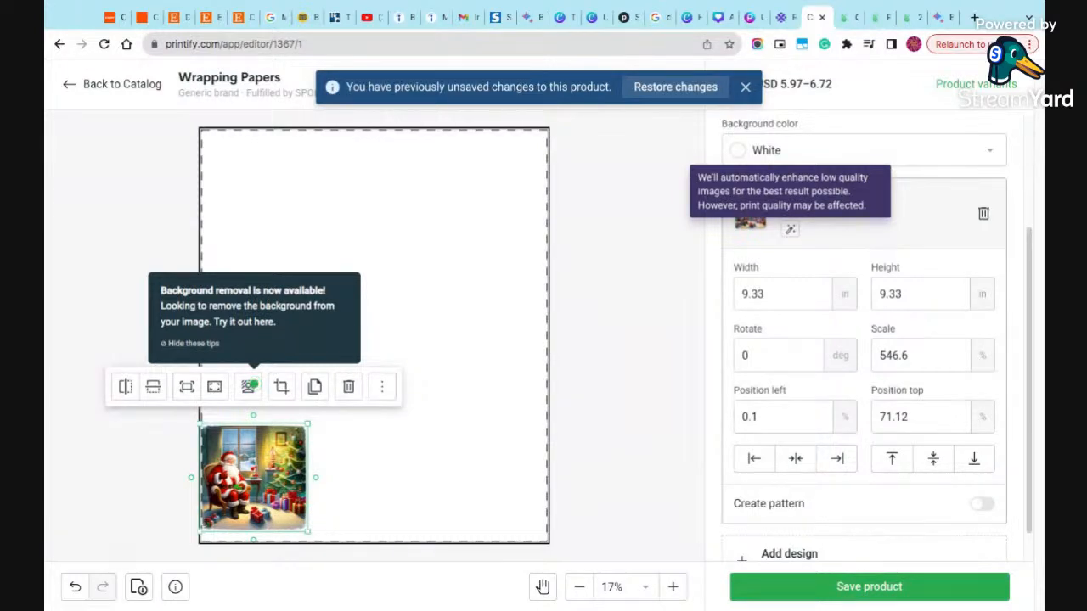
pyautogui.click(790, 229)
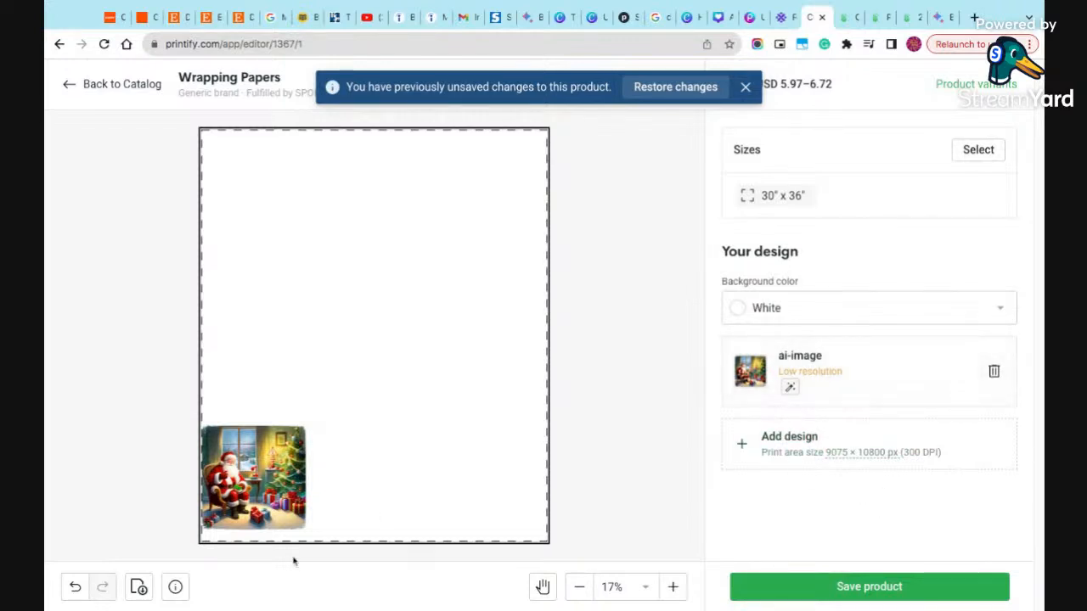
# - Repeat the small Santa image across the wrapping paper as a Brick horizontal pattern
pyautogui.click(283, 469)
pyautogui.scroll(-3, 922, 495)
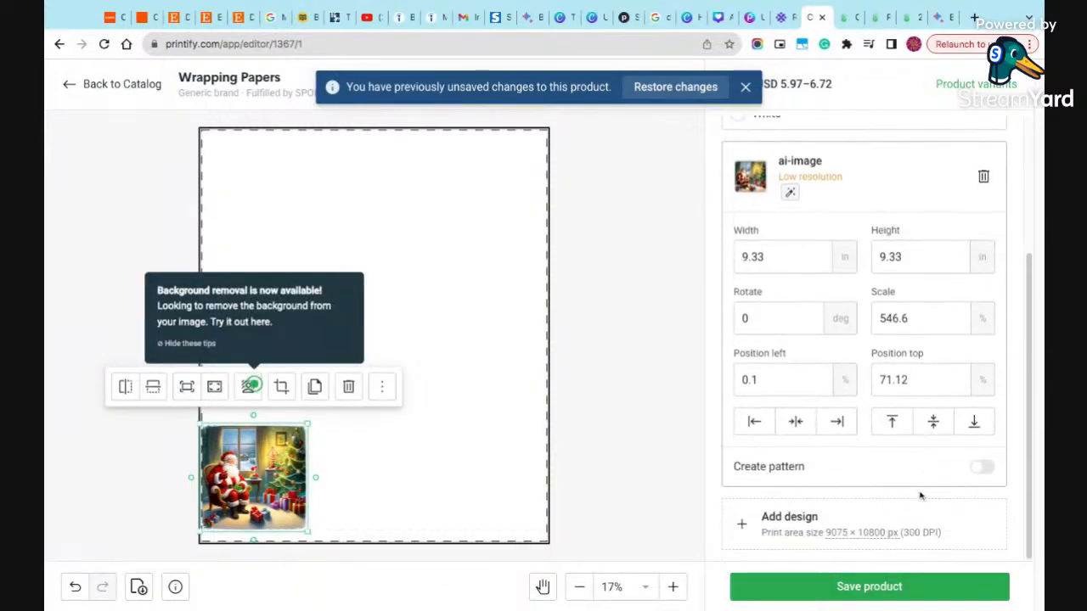
pyautogui.click(981, 468)
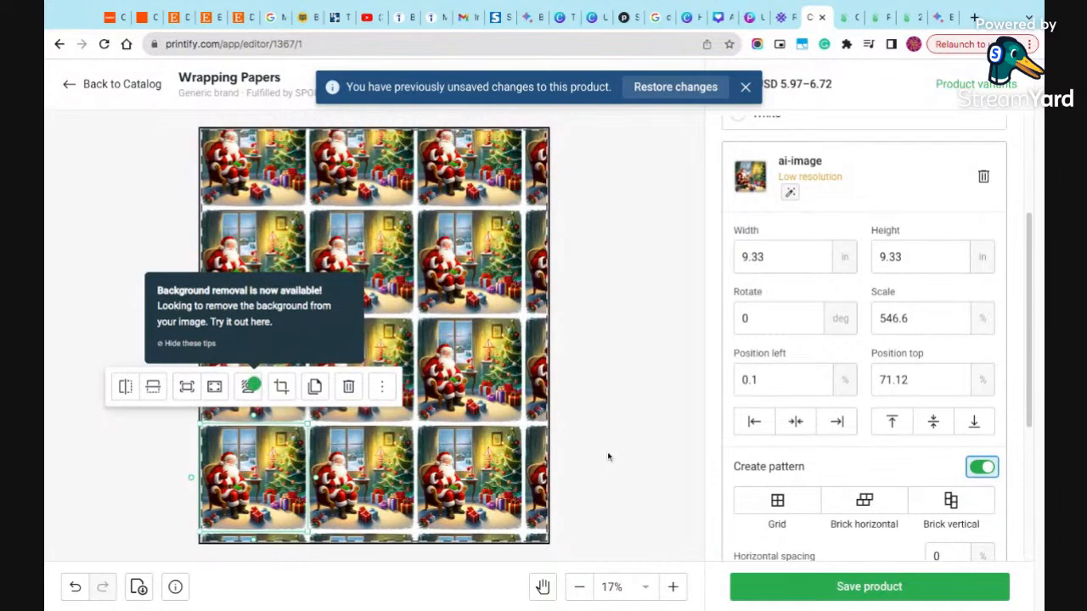
pyautogui.click(886, 505)
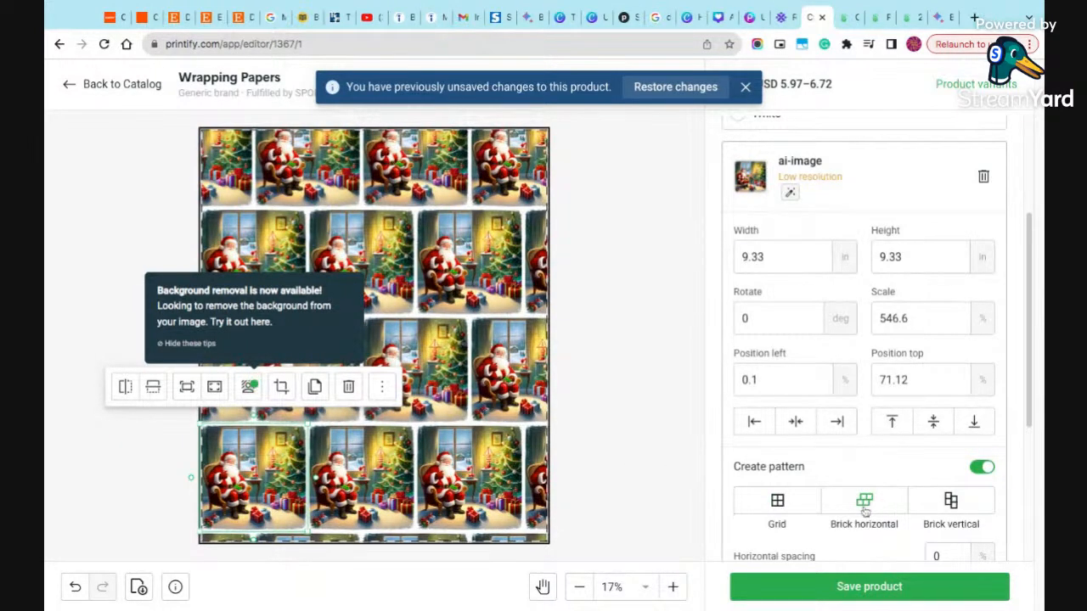
pyautogui.click(804, 506)
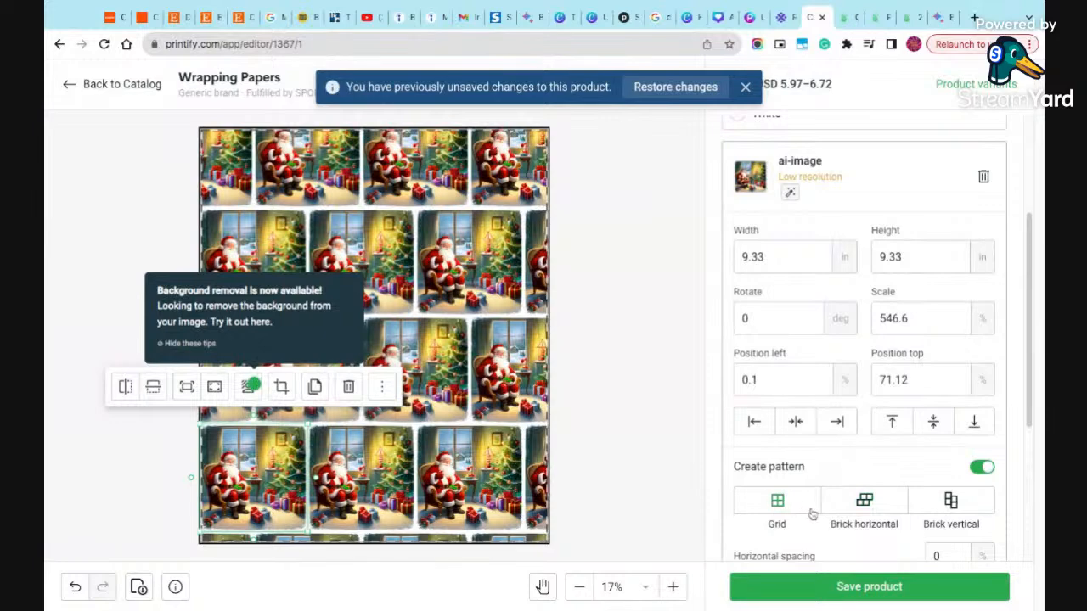
# - Try Green and Dark green as the background color, and restore White
pyautogui.scroll(3, 809, 459)
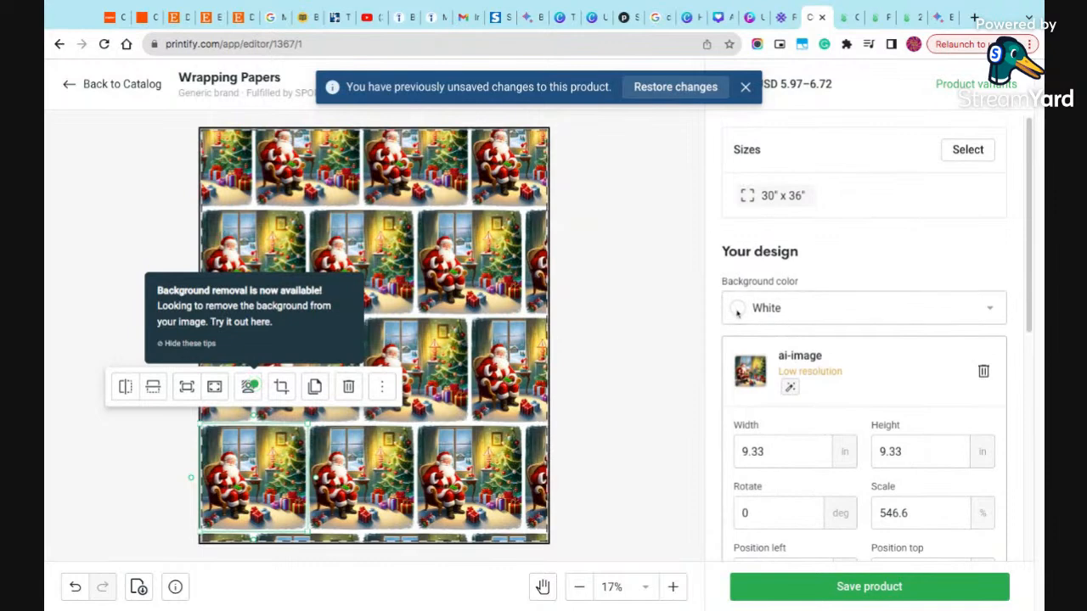
pyautogui.click(1002, 314)
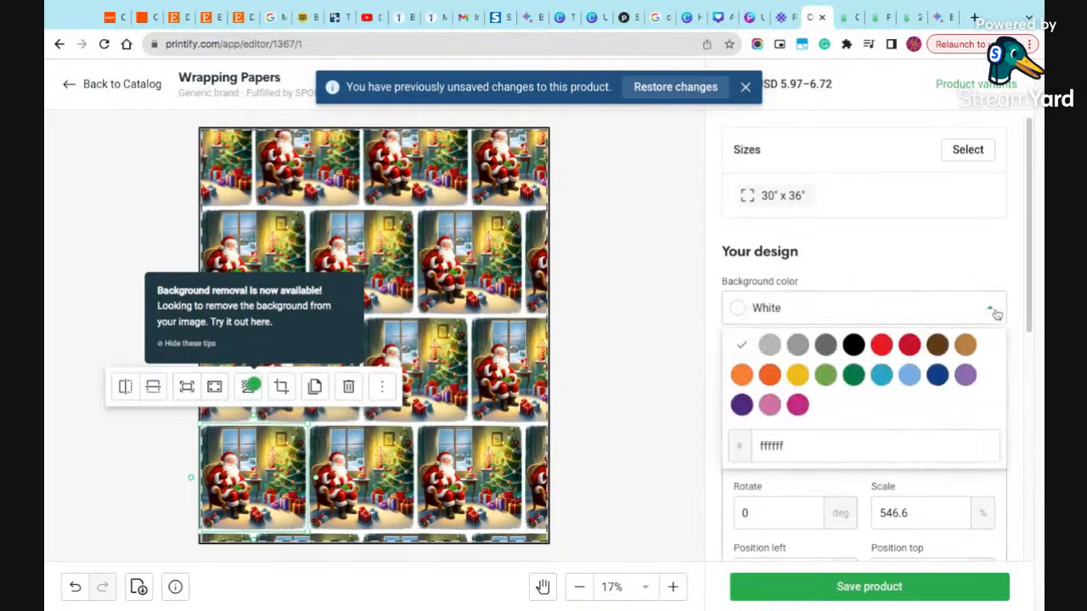
pyautogui.click(828, 377)
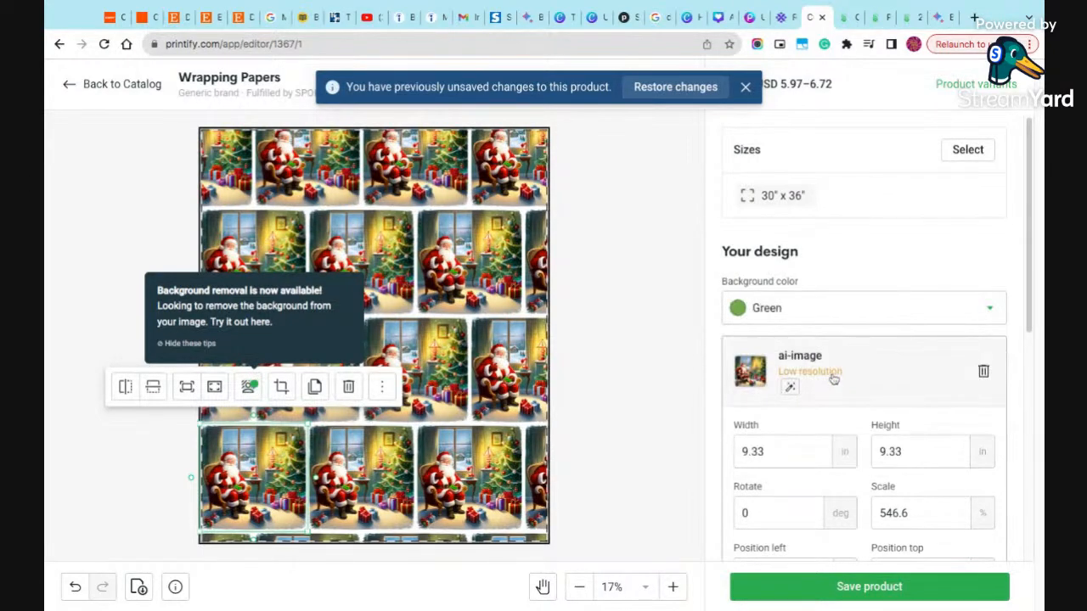
pyautogui.click(995, 311)
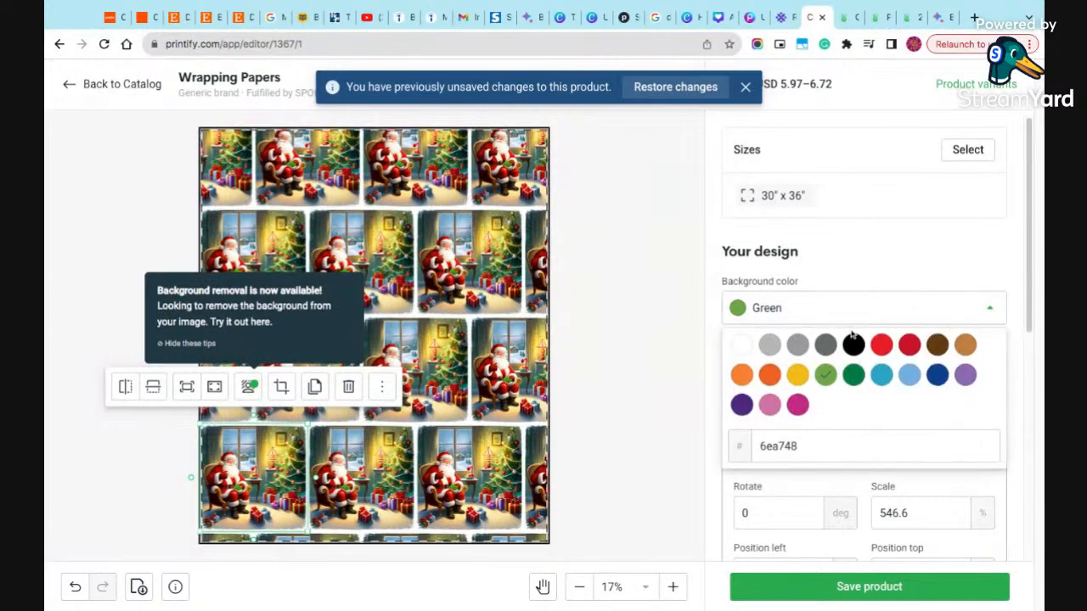
pyautogui.click(850, 378)
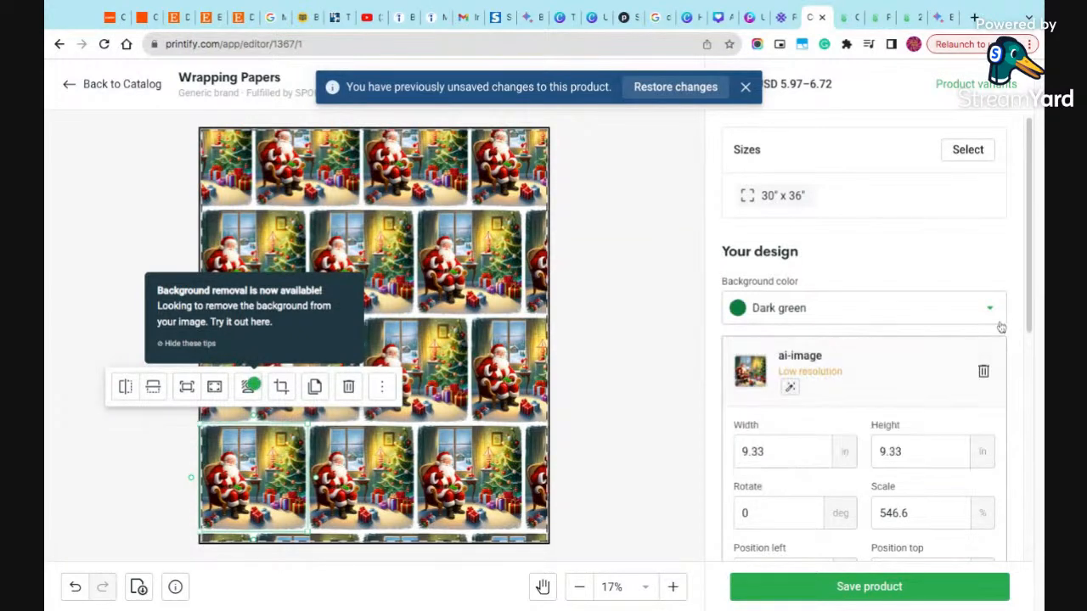
pyautogui.click(989, 309)
pyautogui.click(748, 349)
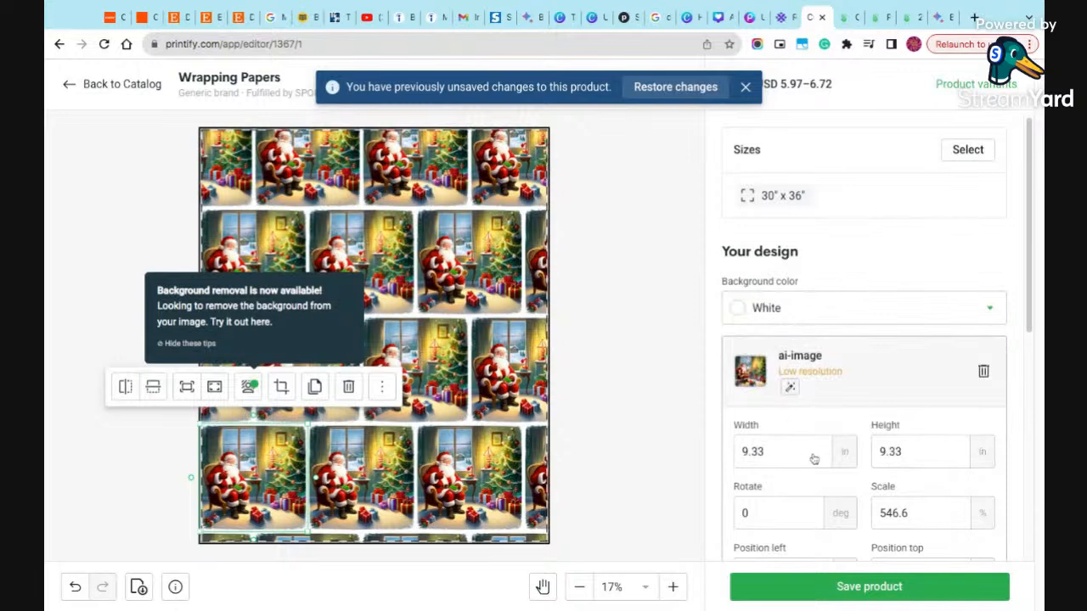
pyautogui.scroll(-5, 808, 451)
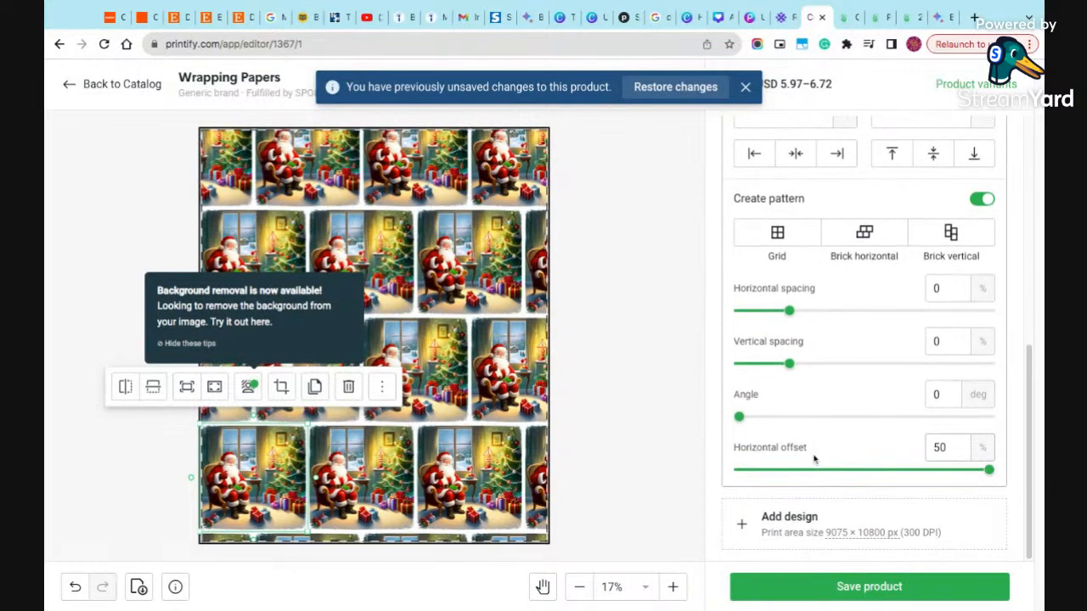
# - Tighten the Santa pattern's horizontal spacing to -23%
pyautogui.moveTo(789, 311); pyautogui.dragTo(770, 311)
pyautogui.press('Left')
pyautogui.press('Left')
pyautogui.press('Left')
pyautogui.press('Left')
pyautogui.press('Left')
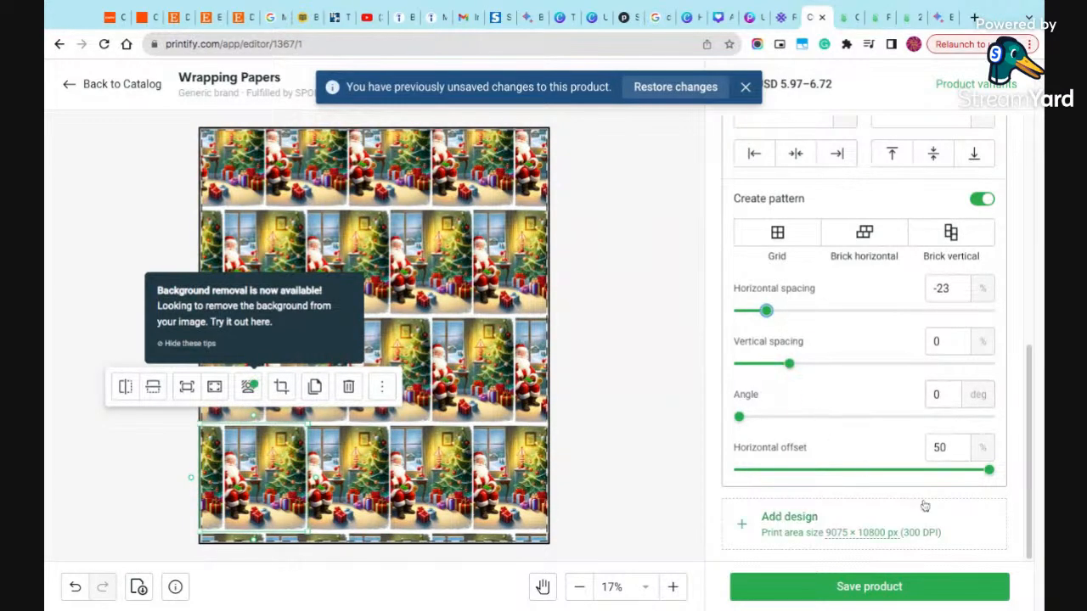
# - Try the Grid layout for the Santa pattern, and switch it to Brick vertical
pyautogui.scroll(1, 925, 503)
pyautogui.click(790, 318)
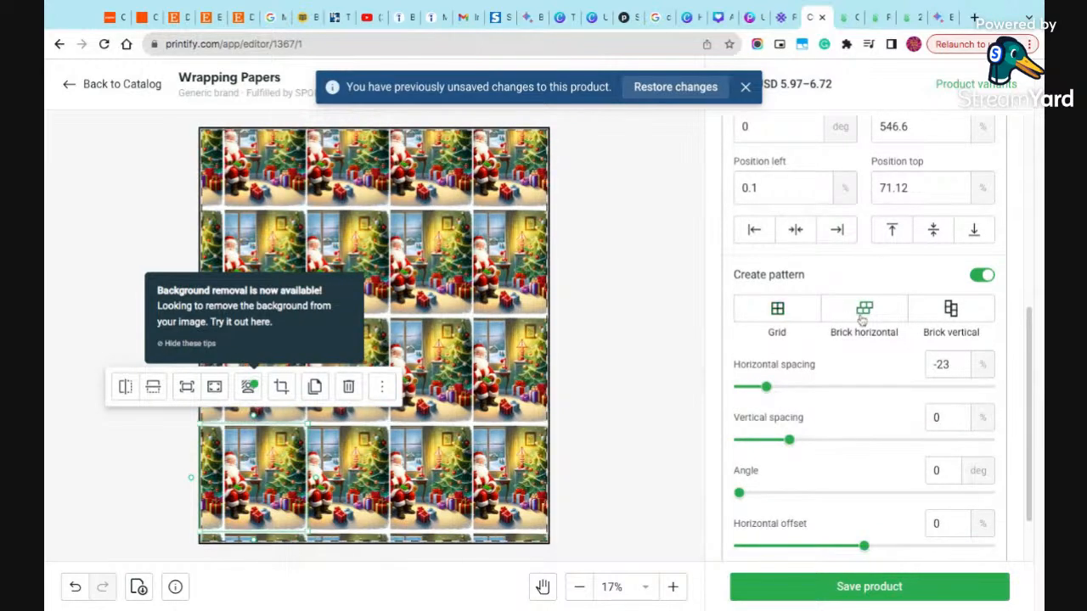
pyautogui.click(960, 315)
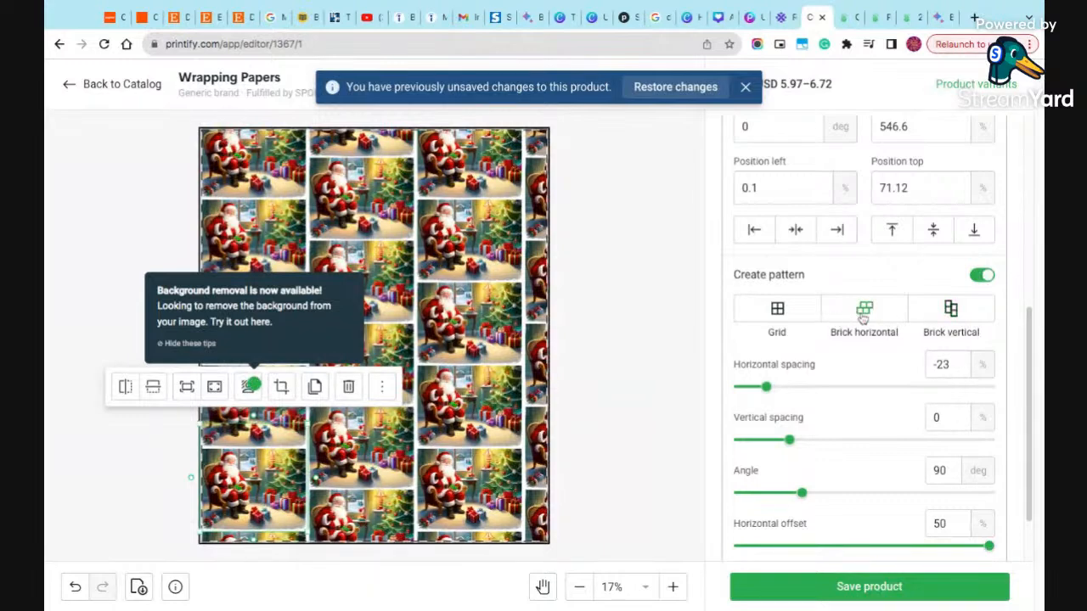
# - Try Red as the wrapping paper's background color, and restore White
pyautogui.scroll(2, 877, 333)
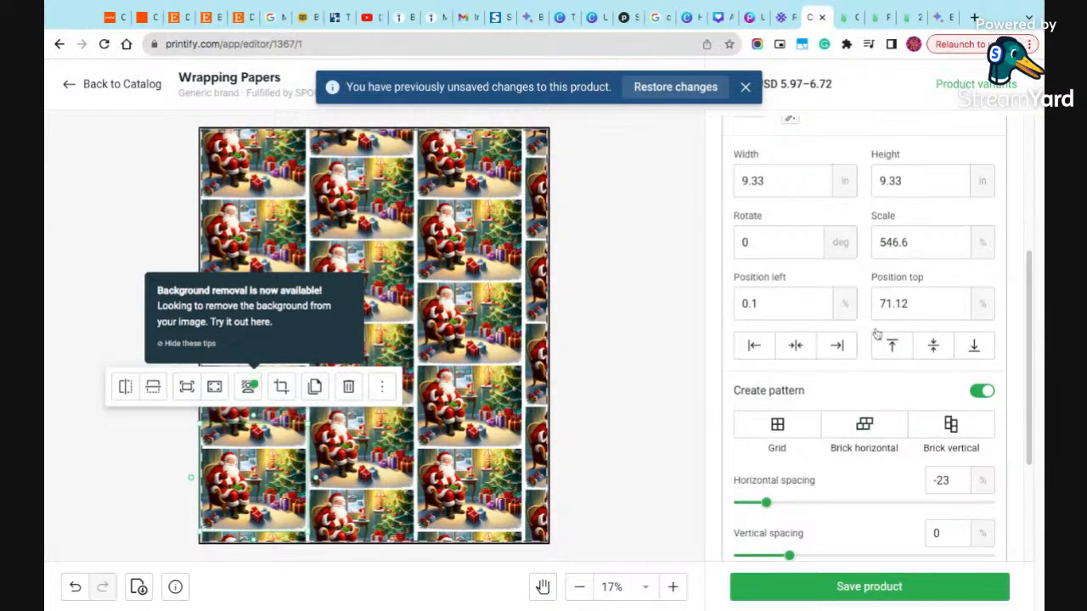
pyautogui.scroll(2, 862, 306)
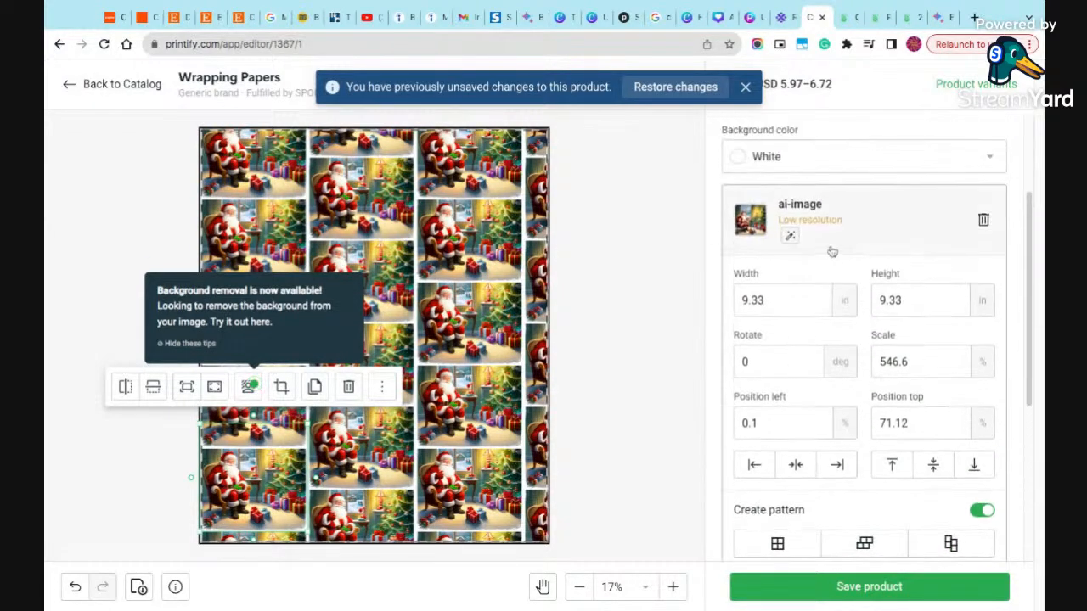
pyautogui.click(826, 157)
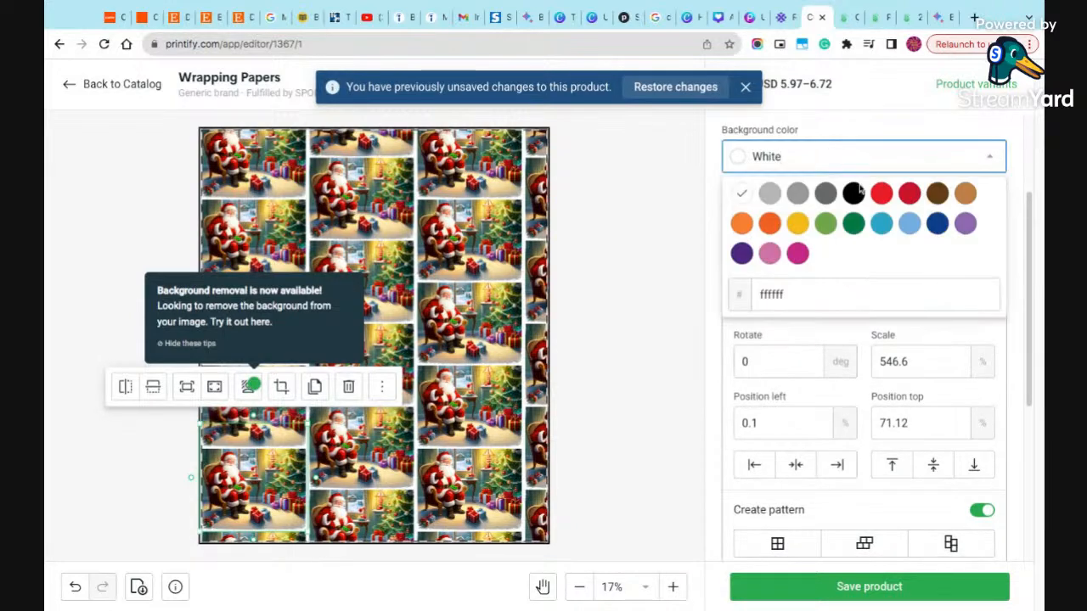
pyautogui.click(880, 194)
pyautogui.click(815, 156)
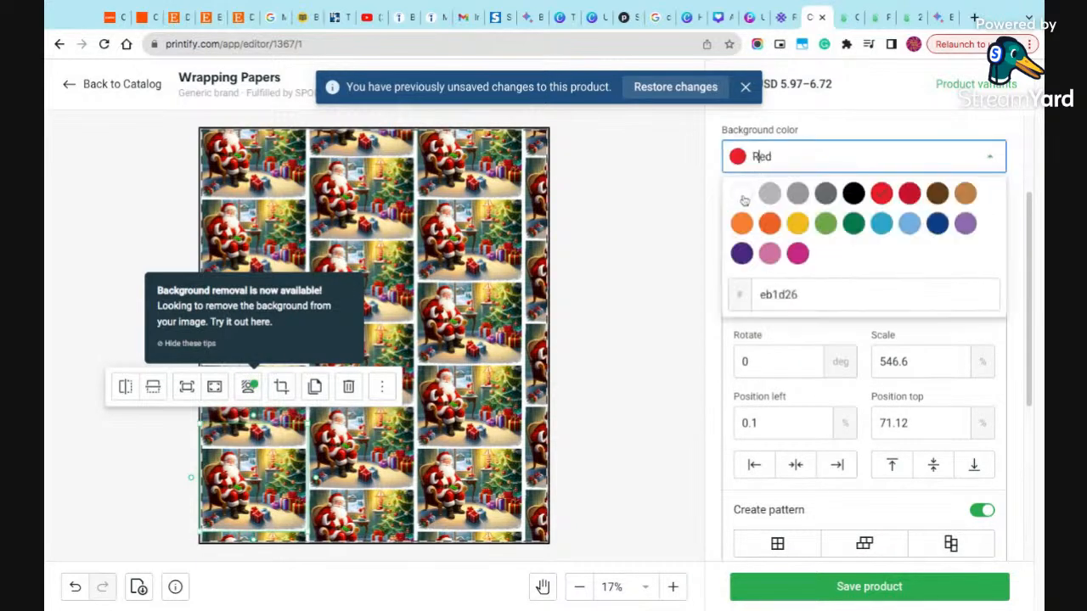
pyautogui.click(742, 196)
# - Dismiss the unsaved-changes notice and add the 30" x 72" and 30" x 180" sizes to the product
pyautogui.scroll(-4, 857, 382)
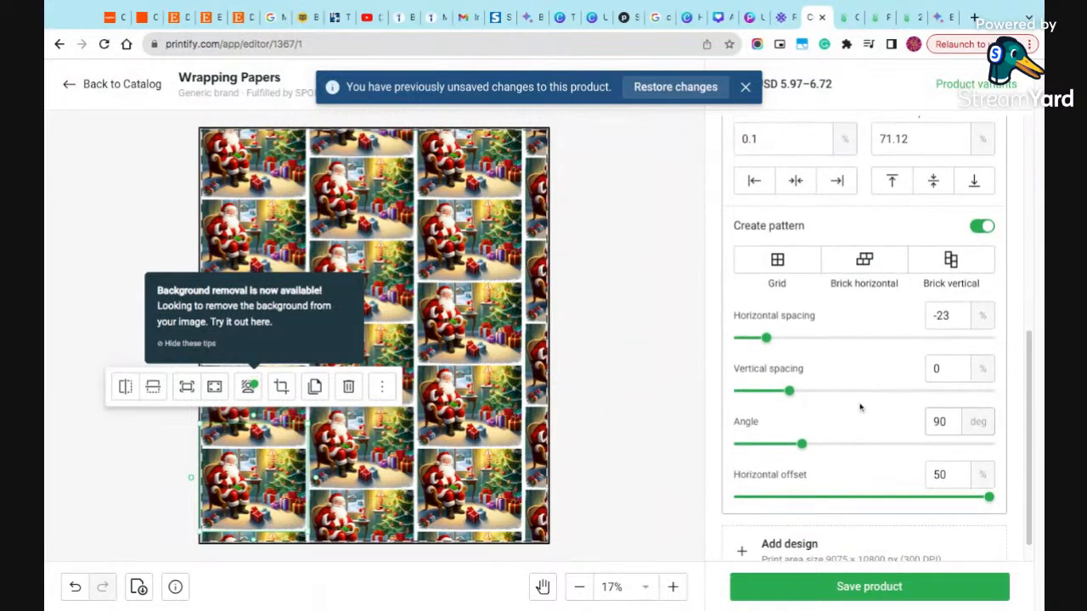
pyautogui.scroll(-1, 859, 405)
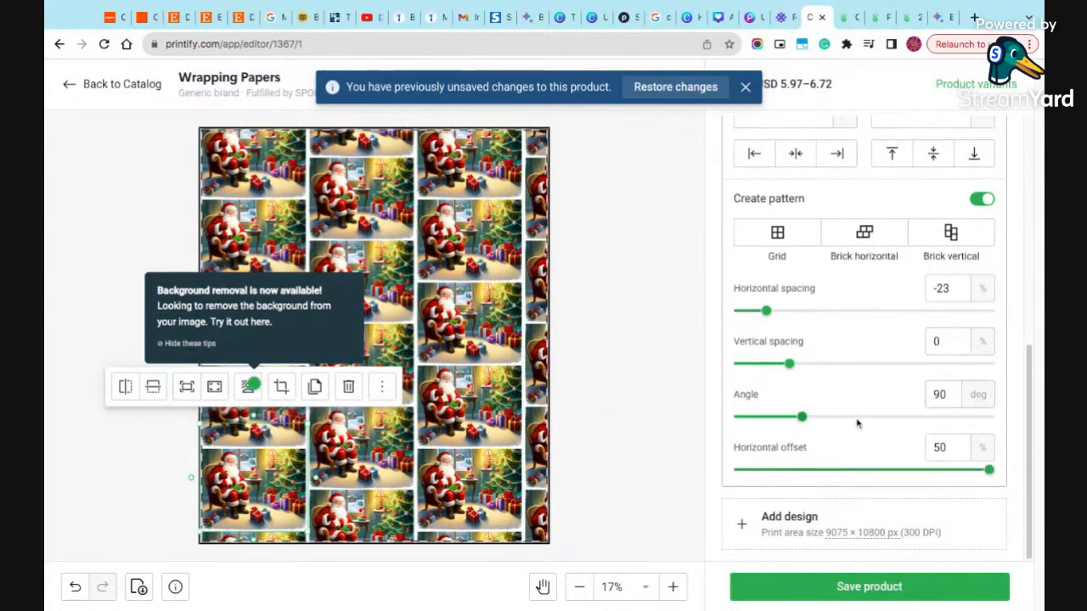
pyautogui.scroll(2, 816, 373)
pyautogui.scroll(5, 817, 373)
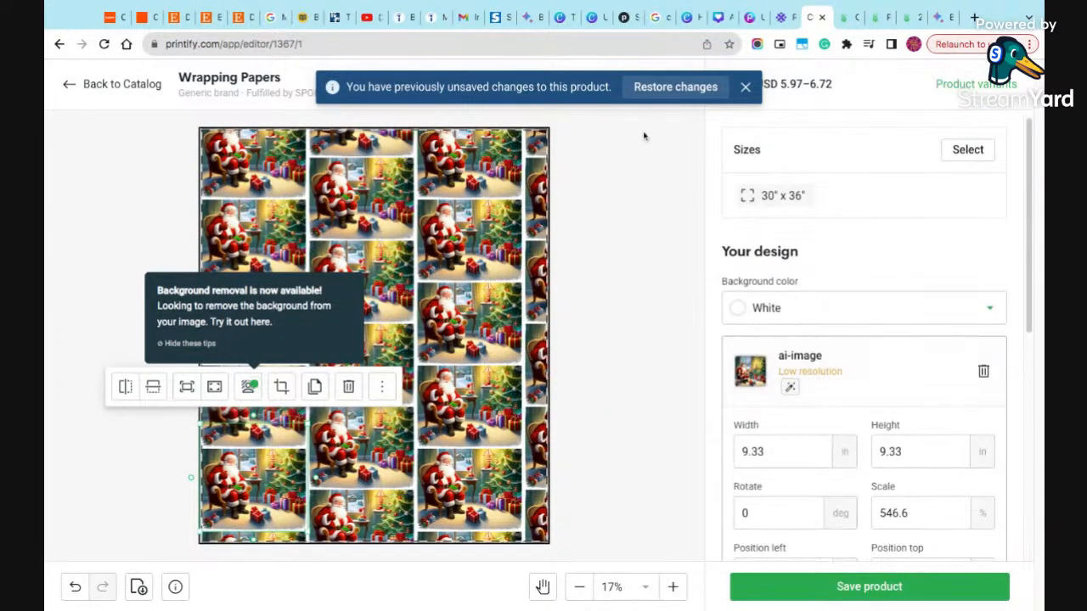
pyautogui.click(741, 86)
pyautogui.click(949, 156)
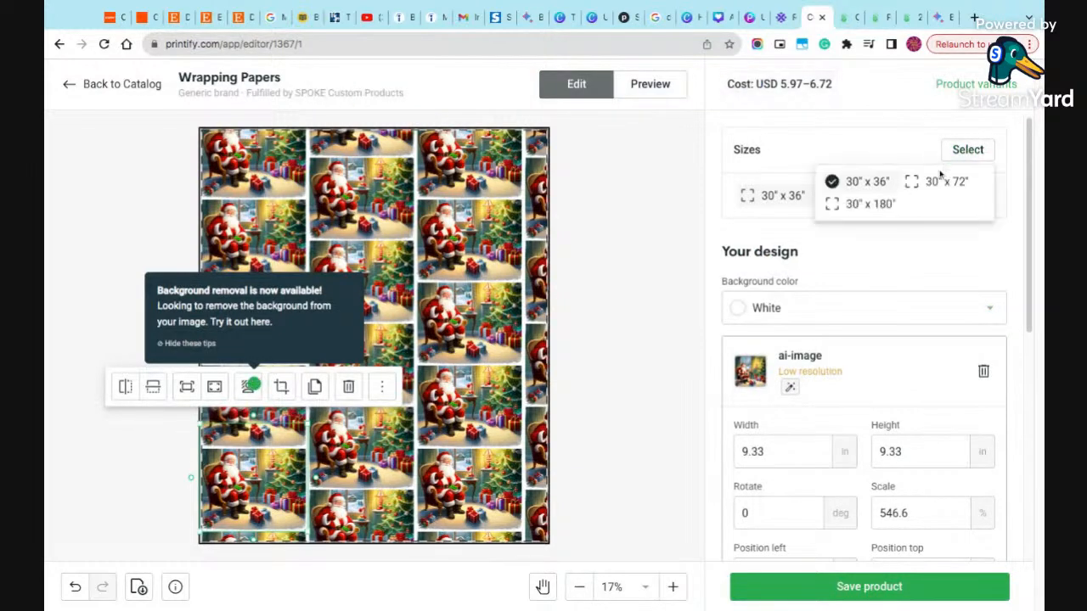
pyautogui.click(914, 183)
pyautogui.click(858, 207)
pyautogui.click(986, 157)
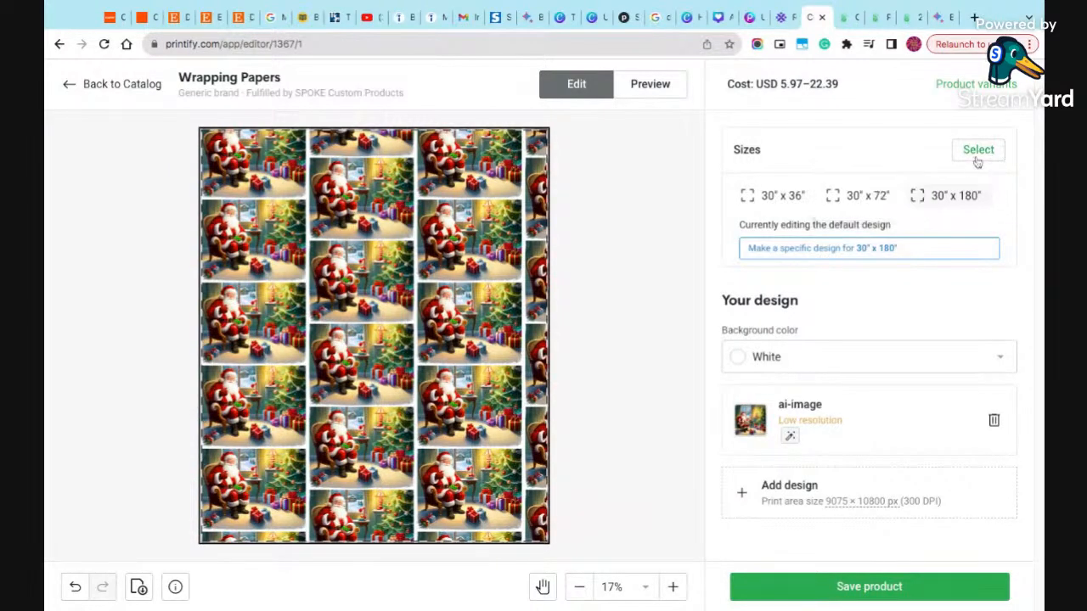
# - Preview the wrapping paper and examine its Front, Rolled and Context 1 mockups
pyautogui.click(667, 90)
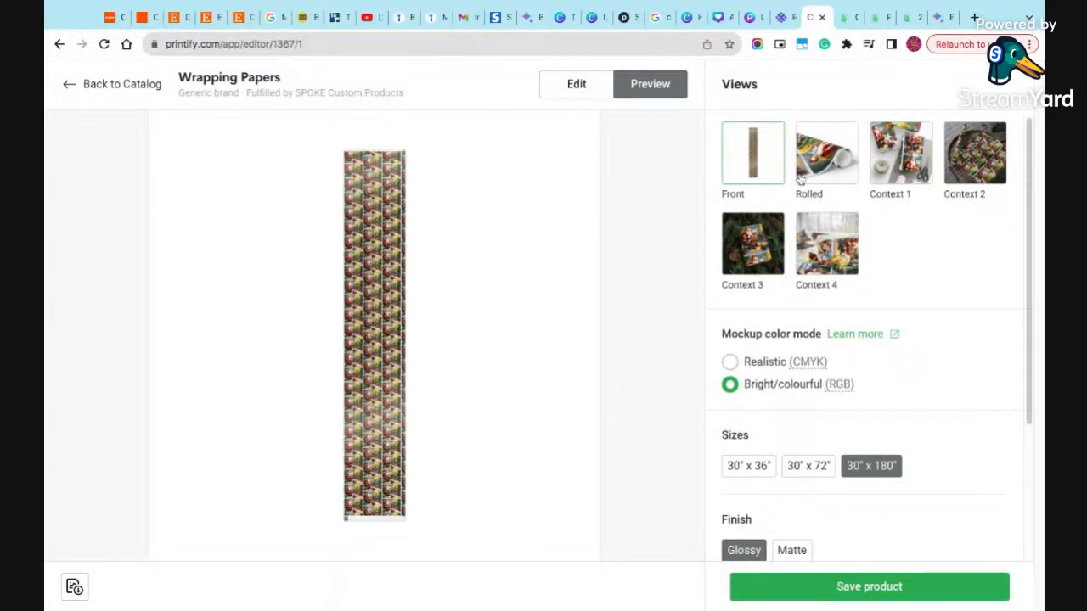
pyautogui.click(820, 167)
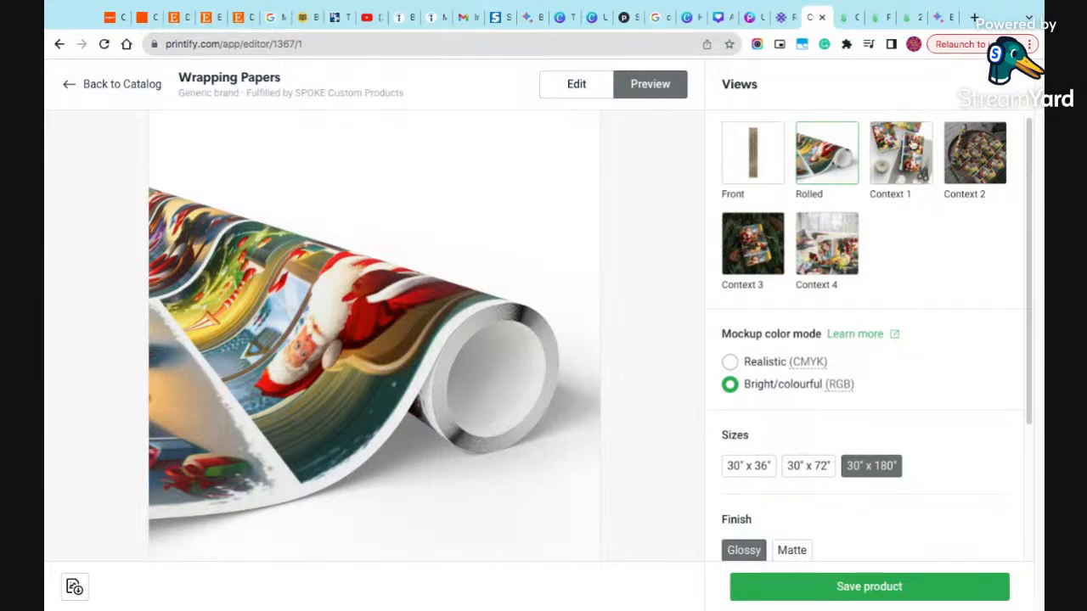
pyautogui.click(911, 136)
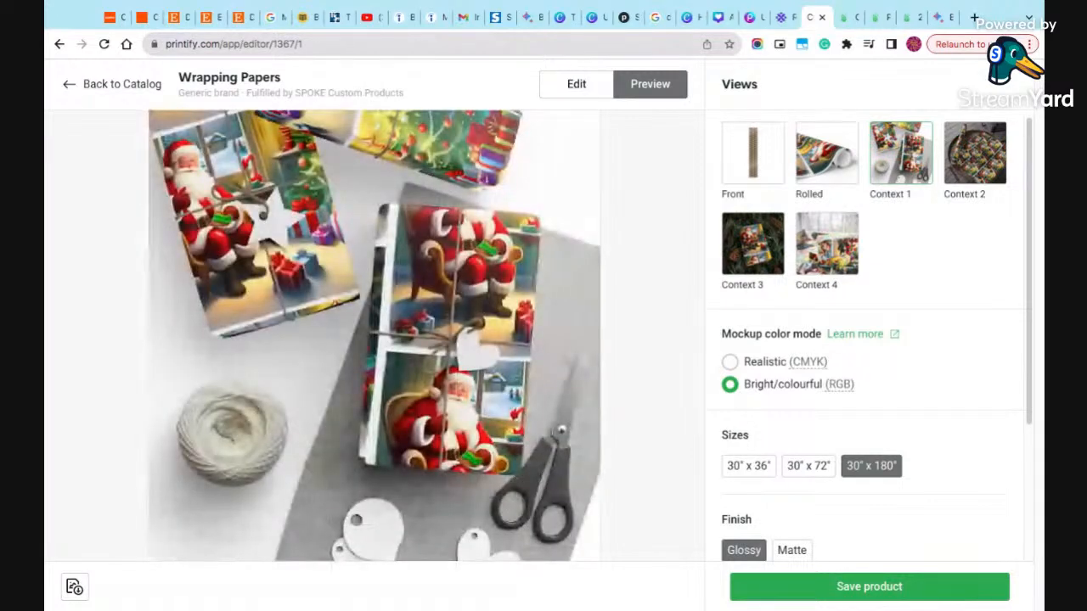
# - Set the mockup color mode to Realistic (CMYK) and look over the size, finish and background options
pyautogui.click(750, 367)
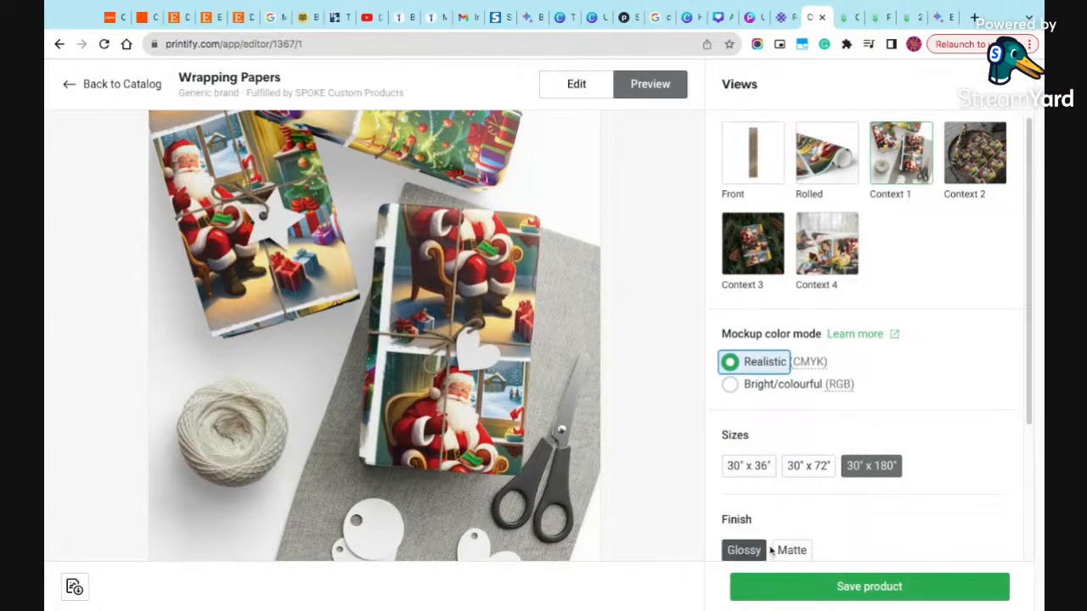
pyautogui.scroll(-5, 777, 527)
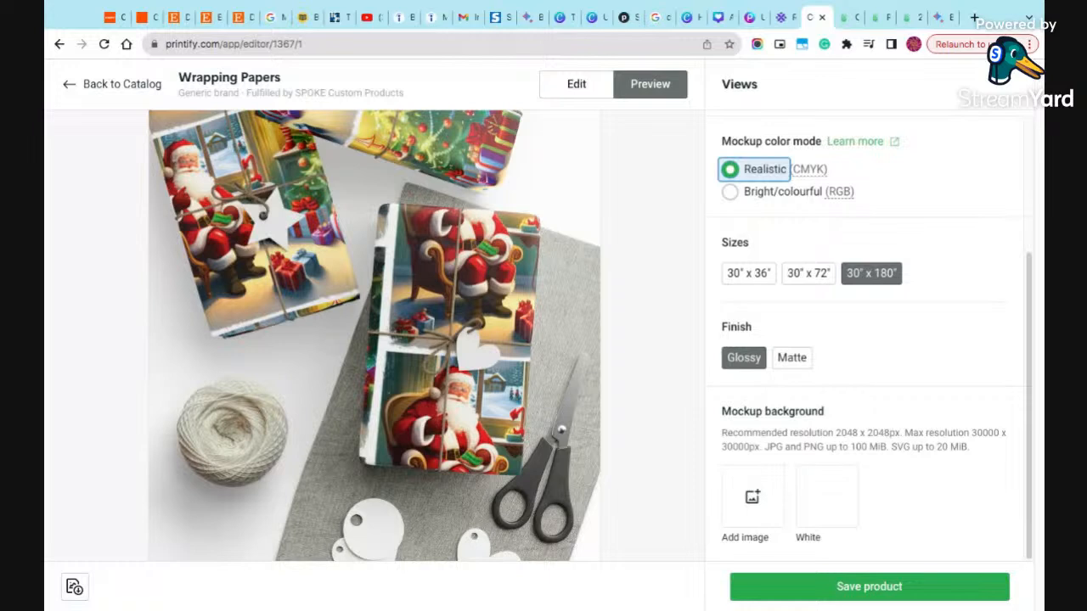
pyautogui.scroll(3, 806, 407)
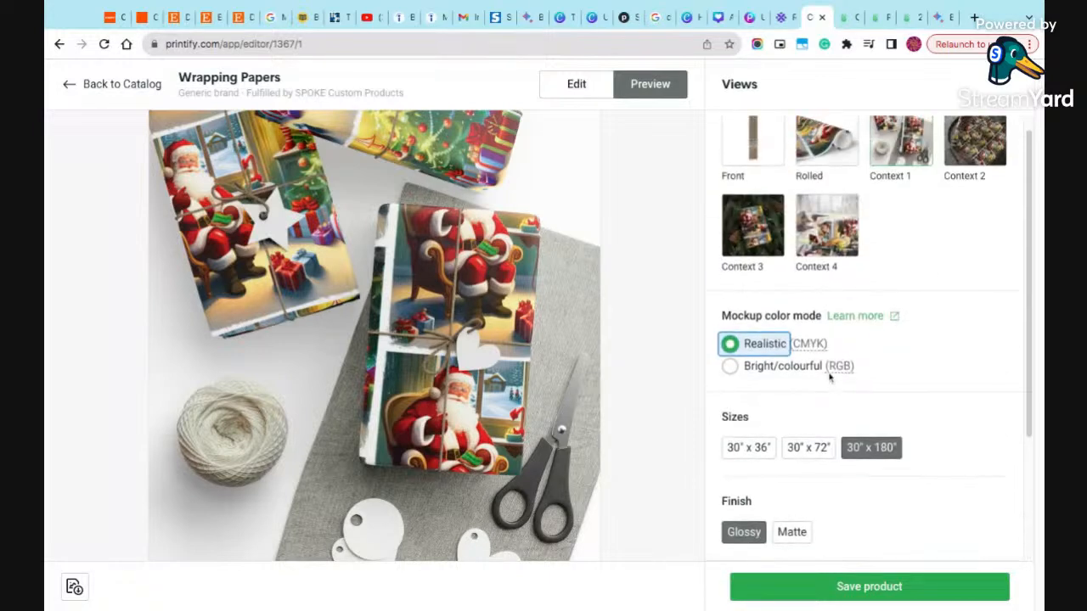
# - Examine the Context 4 and Context 3 mockups of the wrapping paper
pyautogui.click(822, 247)
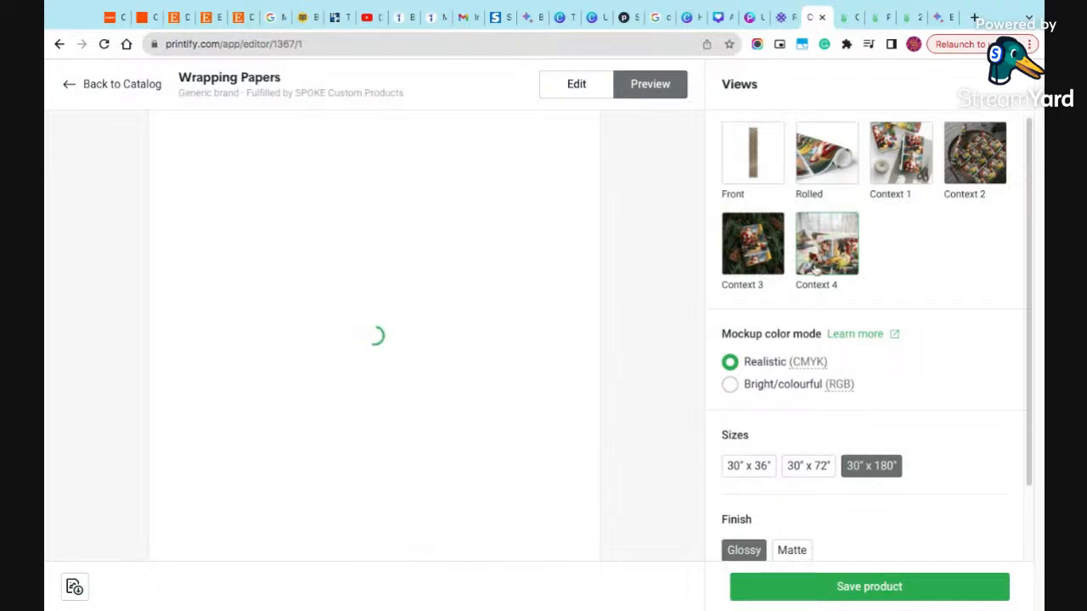
pyautogui.scroll(-2, 943, 507)
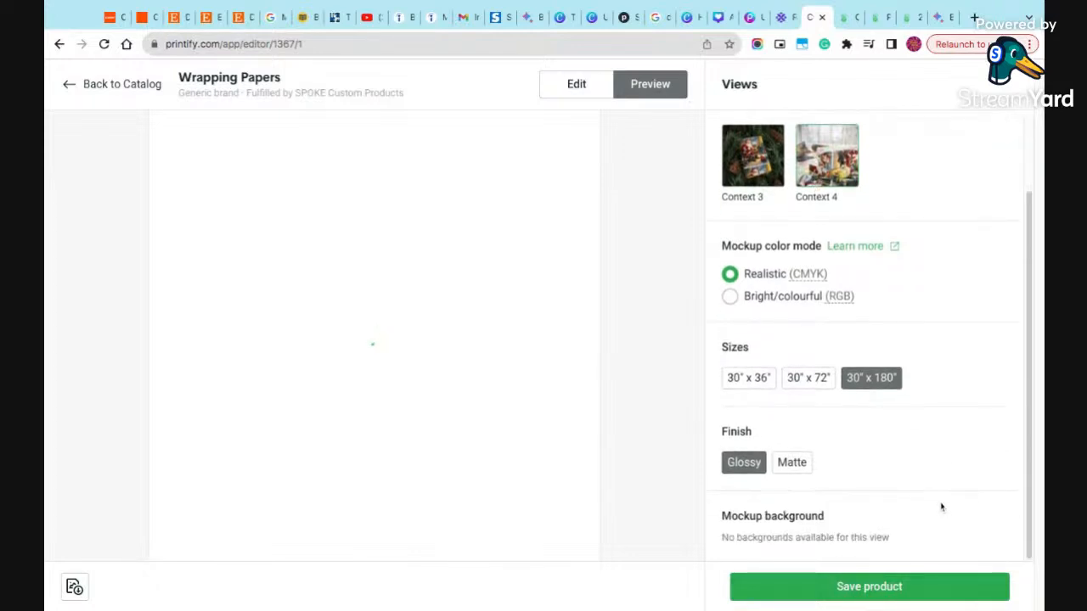
pyautogui.scroll(2, 938, 504)
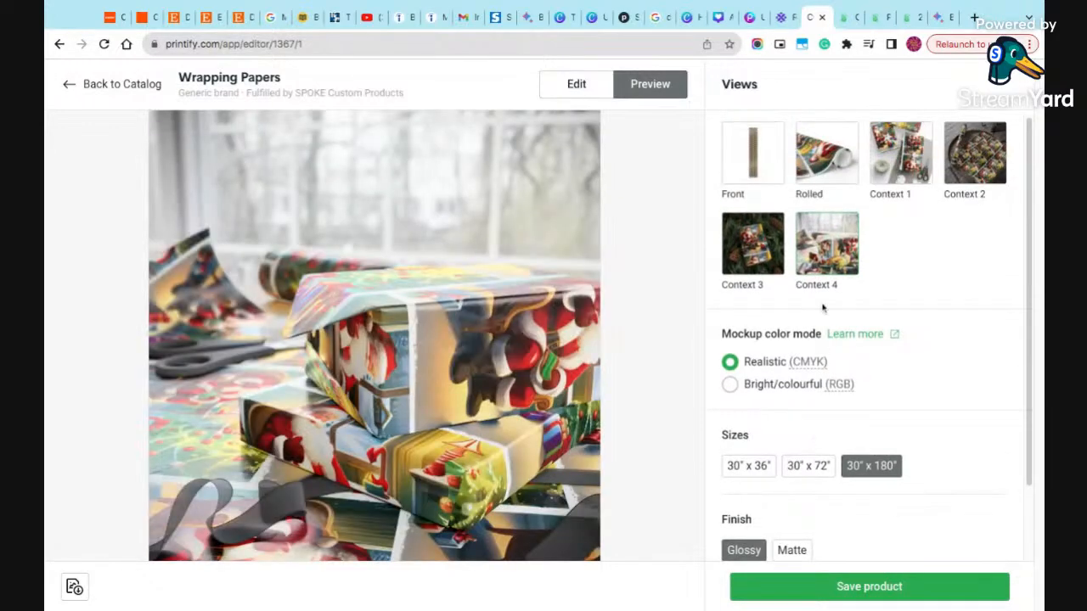
pyautogui.click(752, 270)
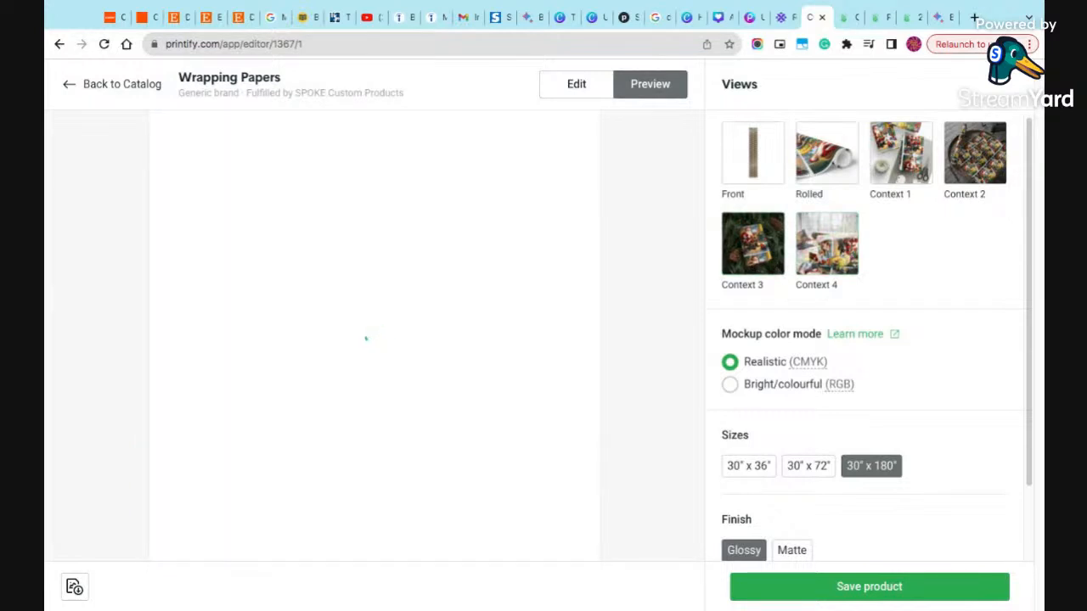
# - Save the Santa wrapping paper product and store it as an unpublished draft
pyautogui.scroll(-1, 871, 512)
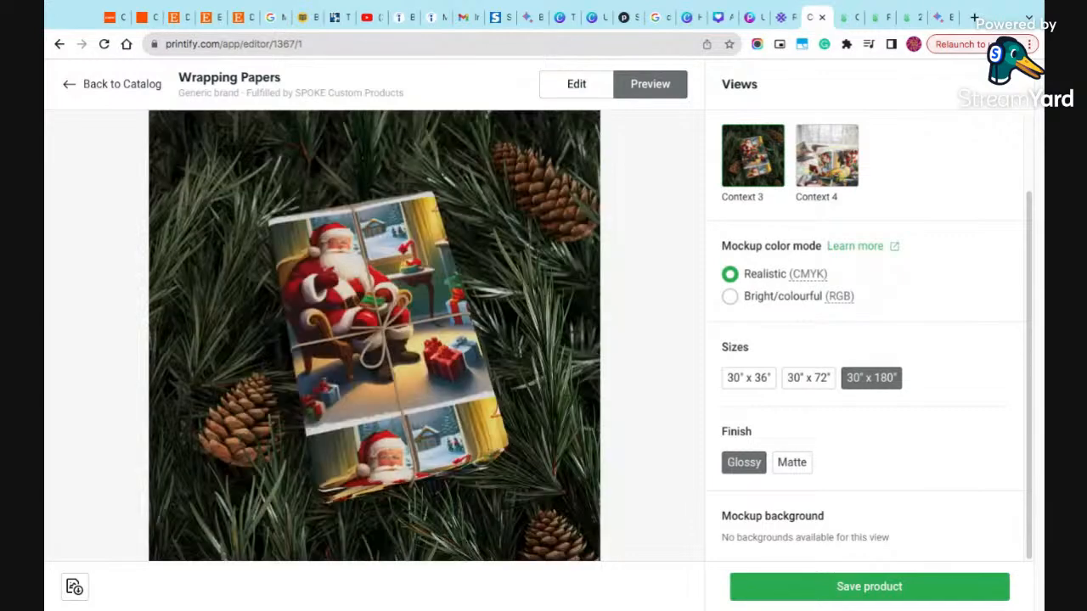
pyautogui.click(850, 598)
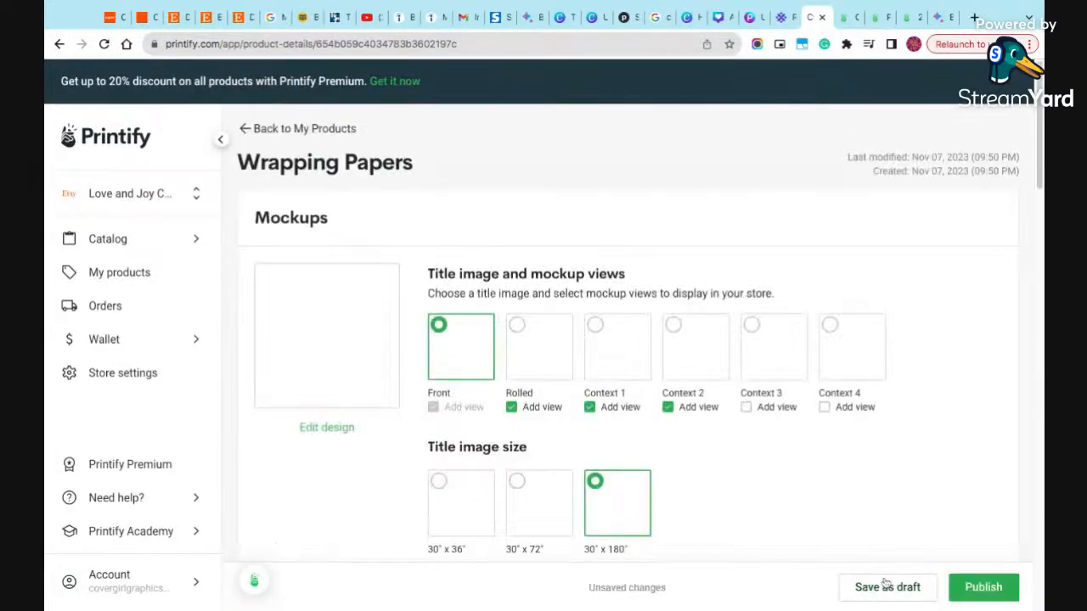
pyautogui.click(906, 586)
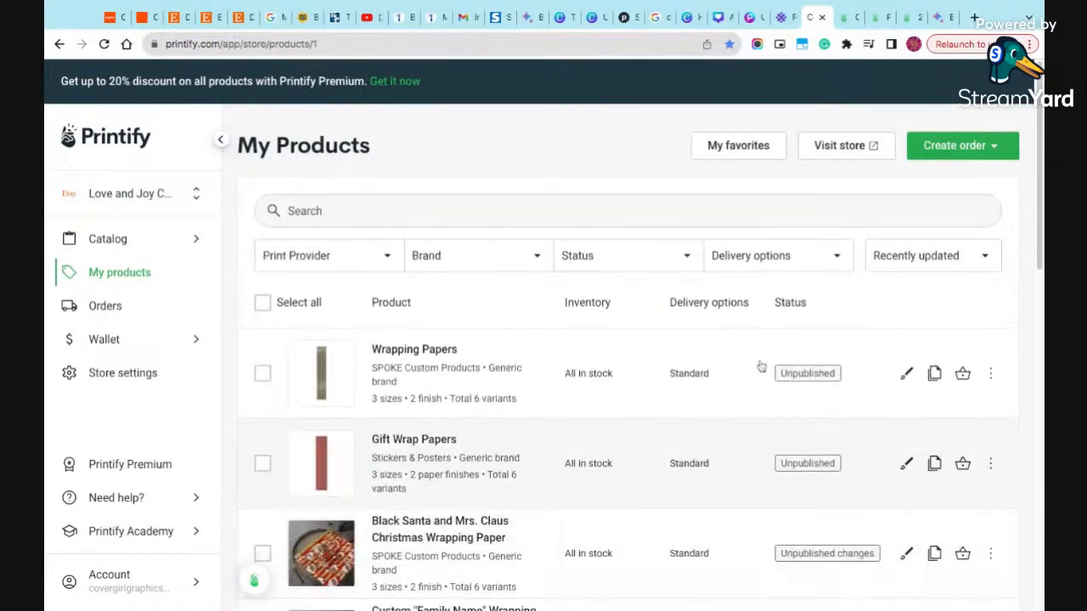
# - Open Google Bard at bard.google.com in a new browser tab
pyautogui.click(973, 18)
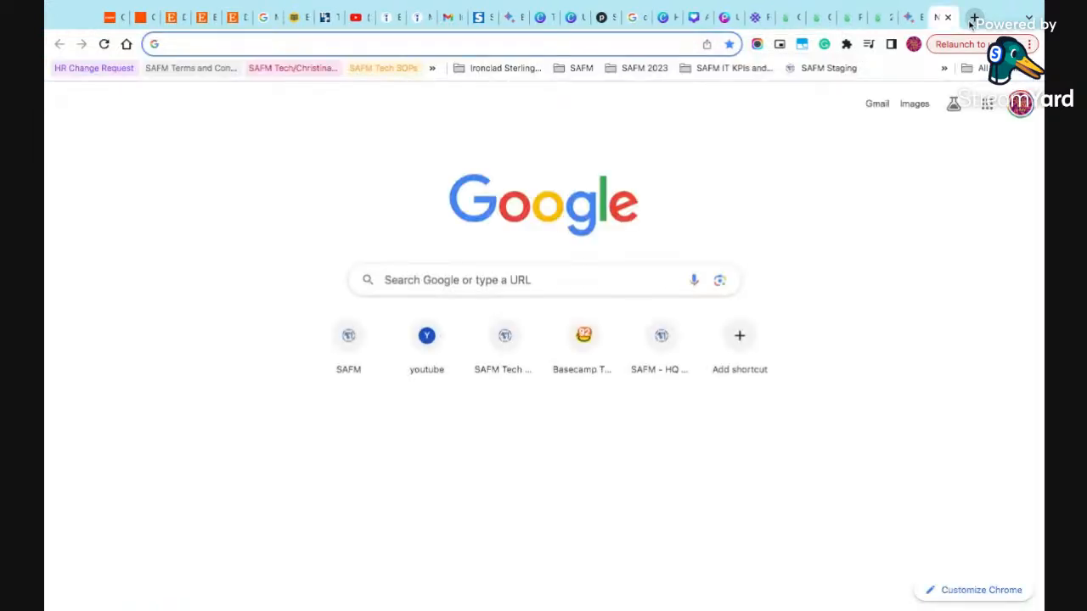
pyautogui.write('bard')
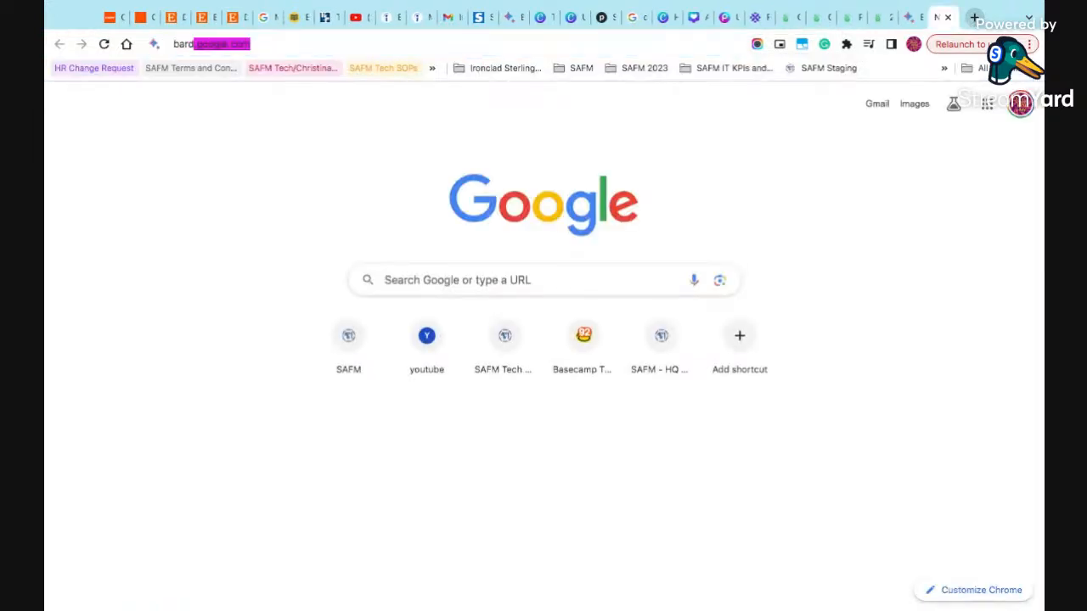
pyautogui.press('Return')
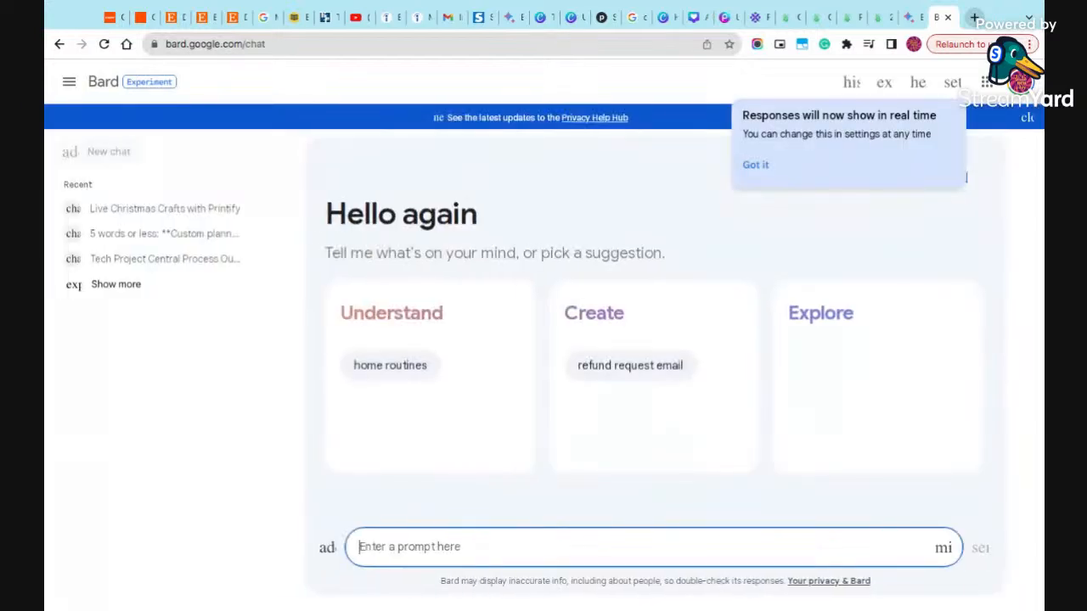
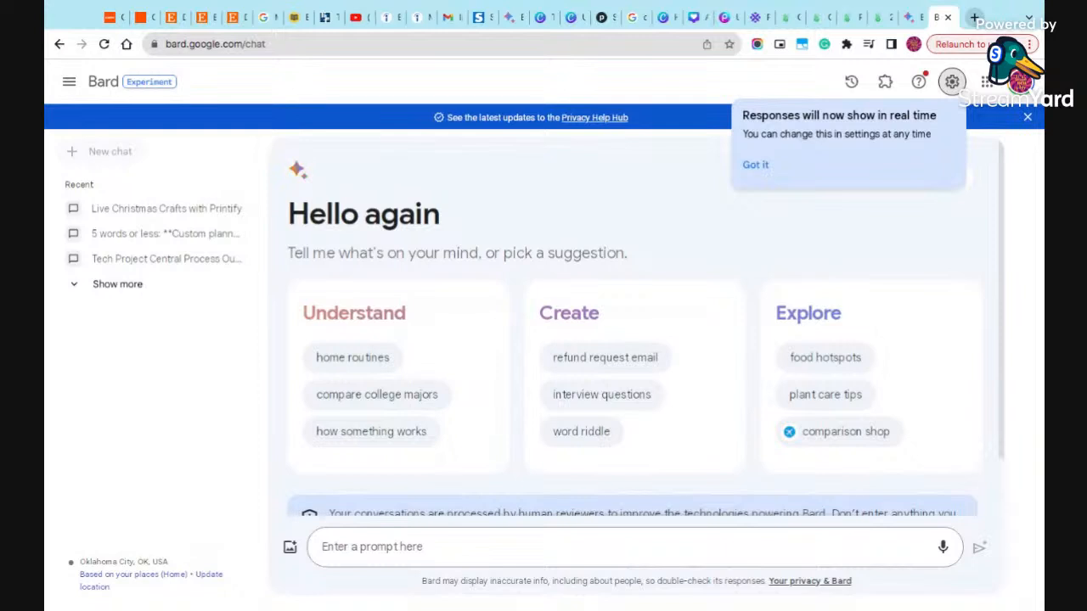
# - Ask Bard to "create 10 to 20 Christmas theme prompts for custom gift wrapping paper for a sports theme"
pyautogui.click(692, 547)
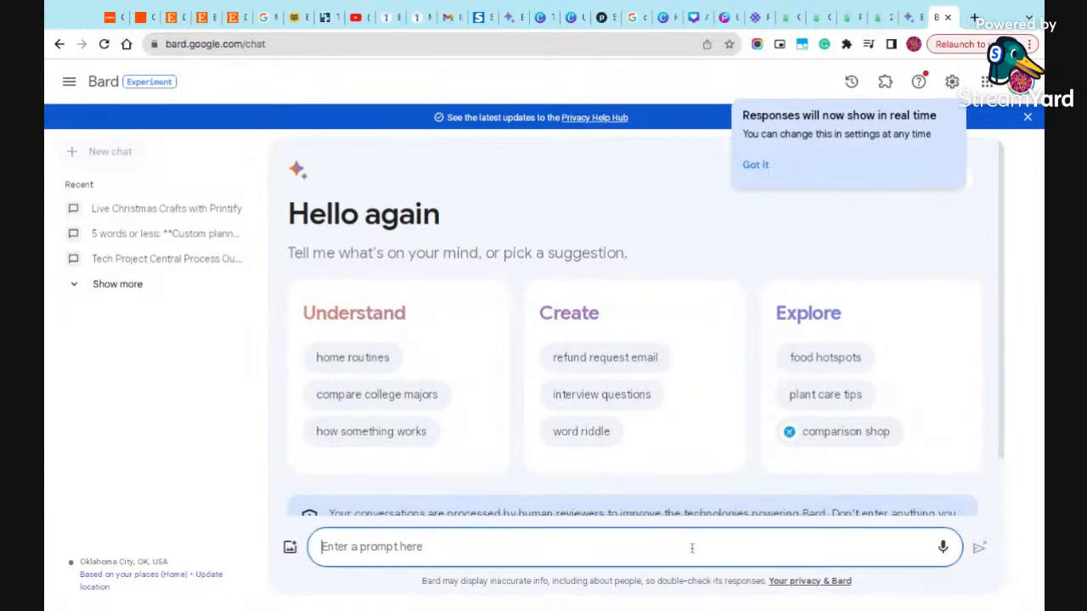
pyautogui.write('create ')
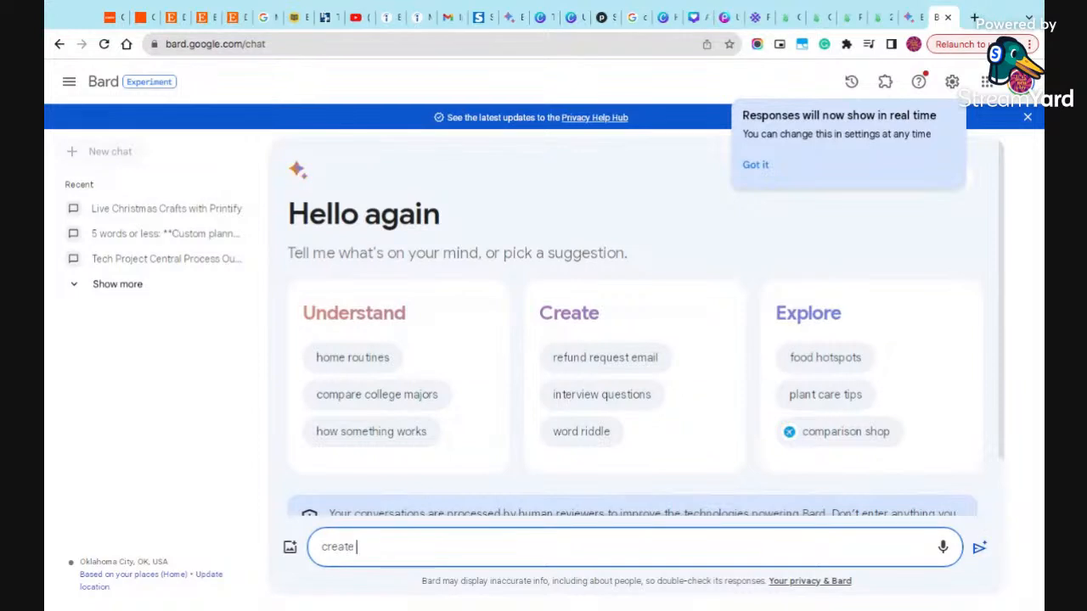
pyautogui.write('10 to 20 Christmas t')
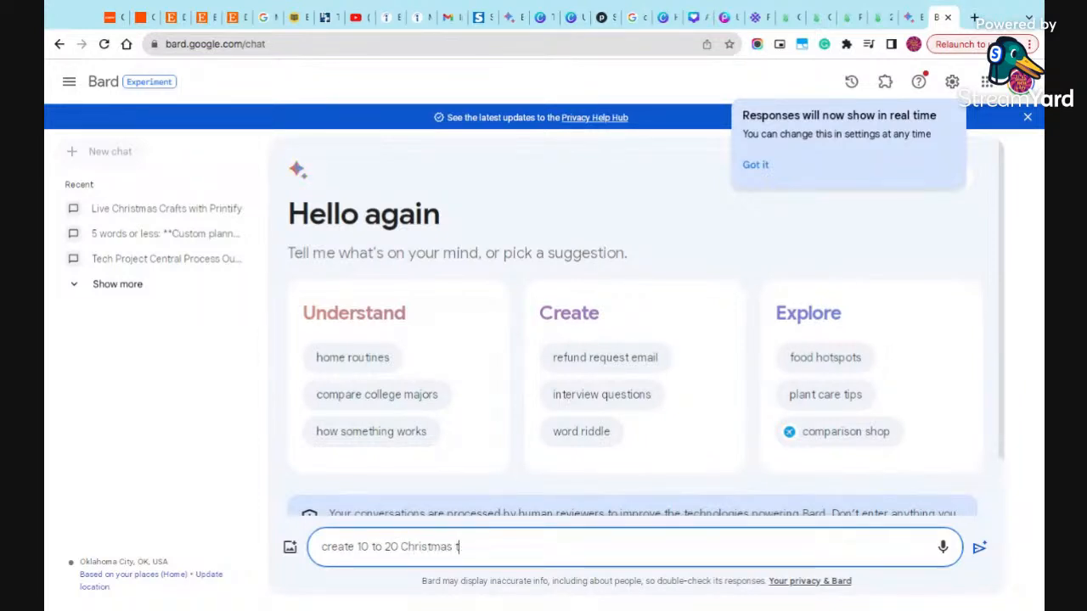
pyautogui.write('heme prompts for custom gift wrapping paper')
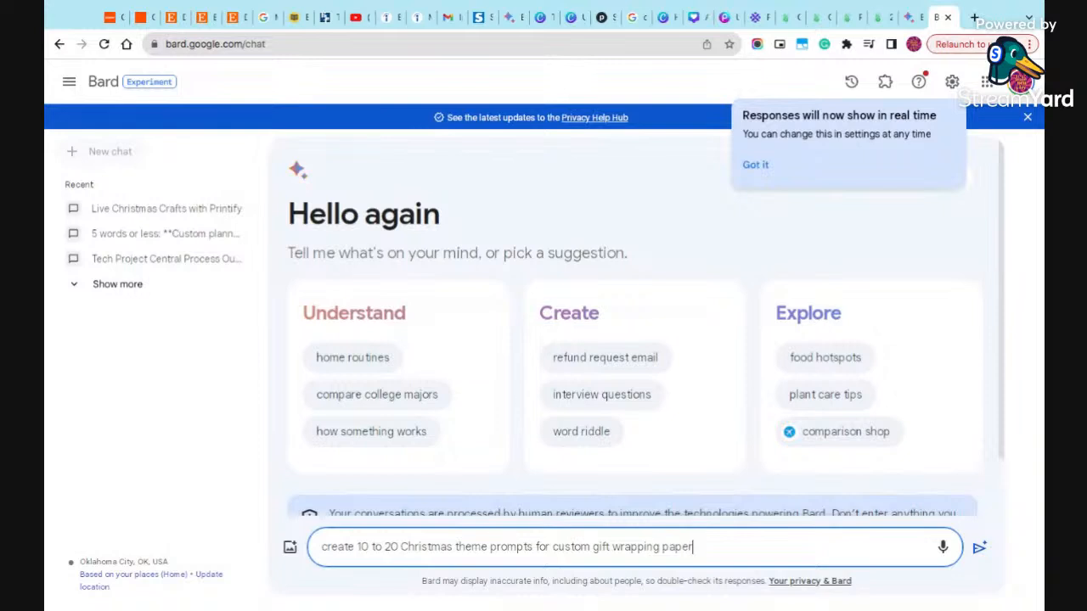
pyautogui.write(' for a sports theme')
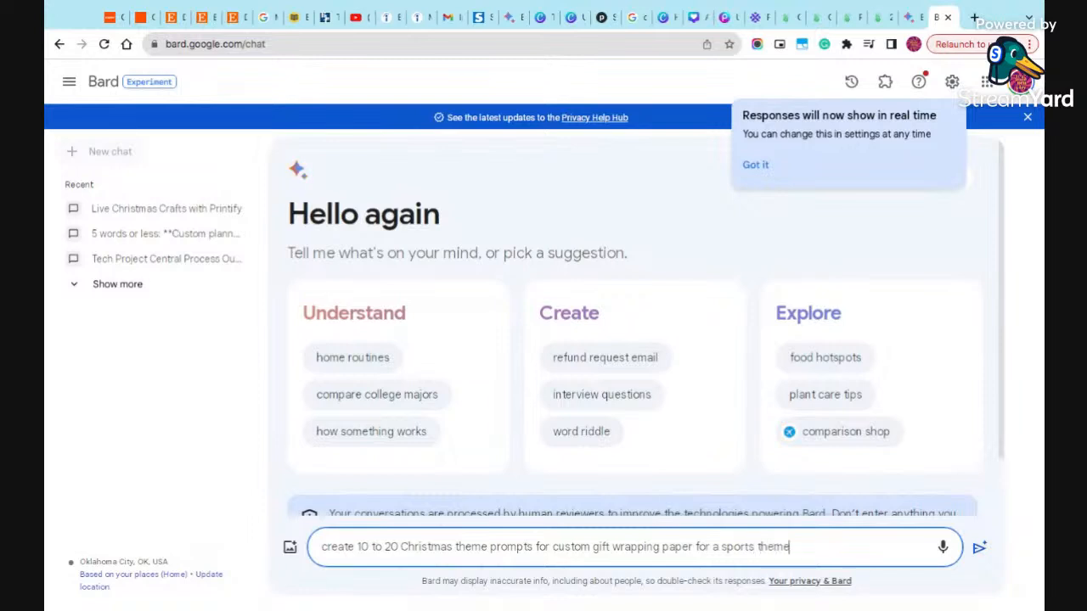
pyautogui.write(' n')
pyautogui.press('BackSpace')
pyautogui.press('BackSpace')
pyautogui.press('Return')
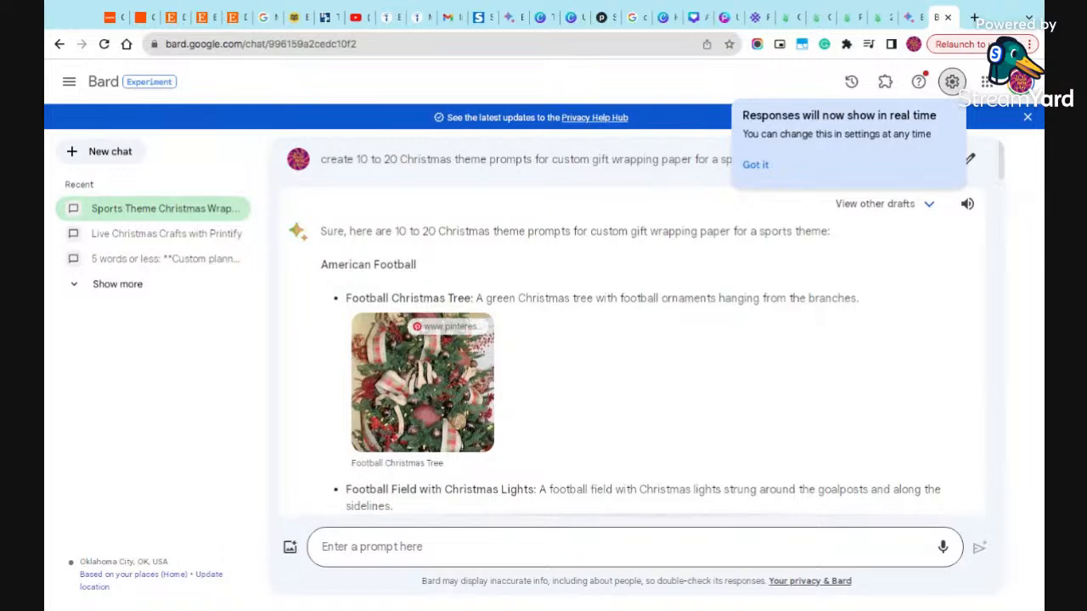
# - Copy the description "Santa Claus holding a basketball." from the Basketball ideas in Bard's response
pyautogui.scroll(-3, 500, 357)
pyautogui.scroll(-3, 500, 358)
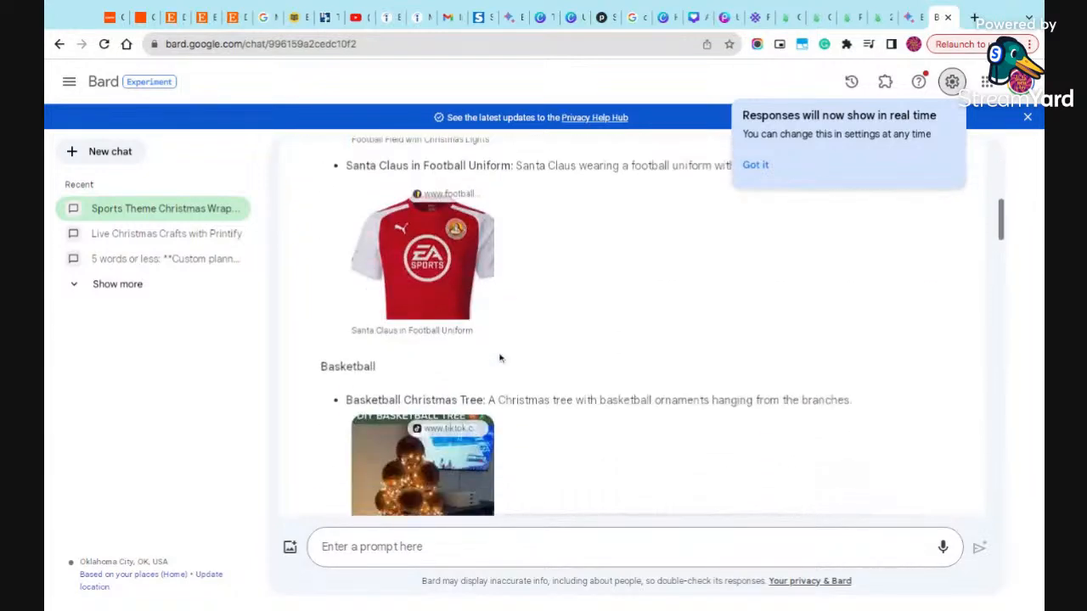
pyautogui.scroll(-2, 500, 357)
pyautogui.scroll(4, 500, 357)
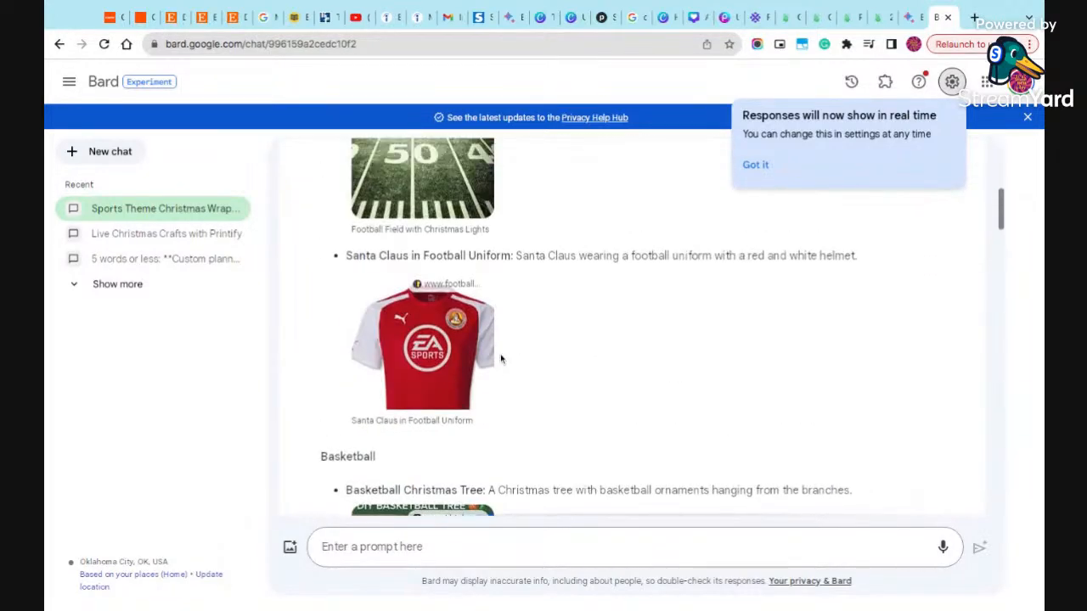
pyautogui.scroll(-3, 500, 357)
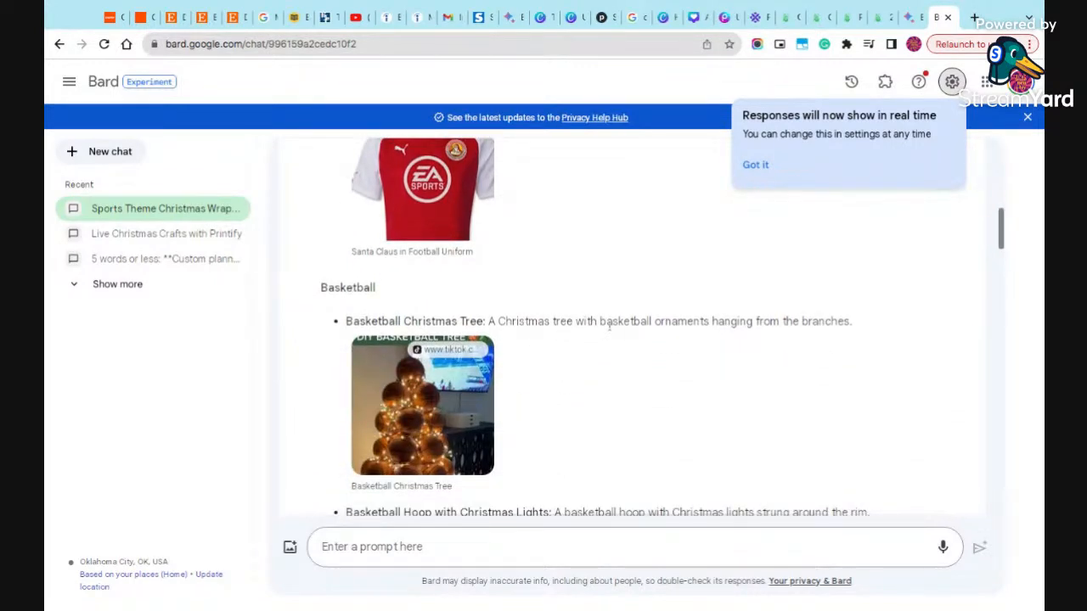
pyautogui.scroll(-1, 527, 337)
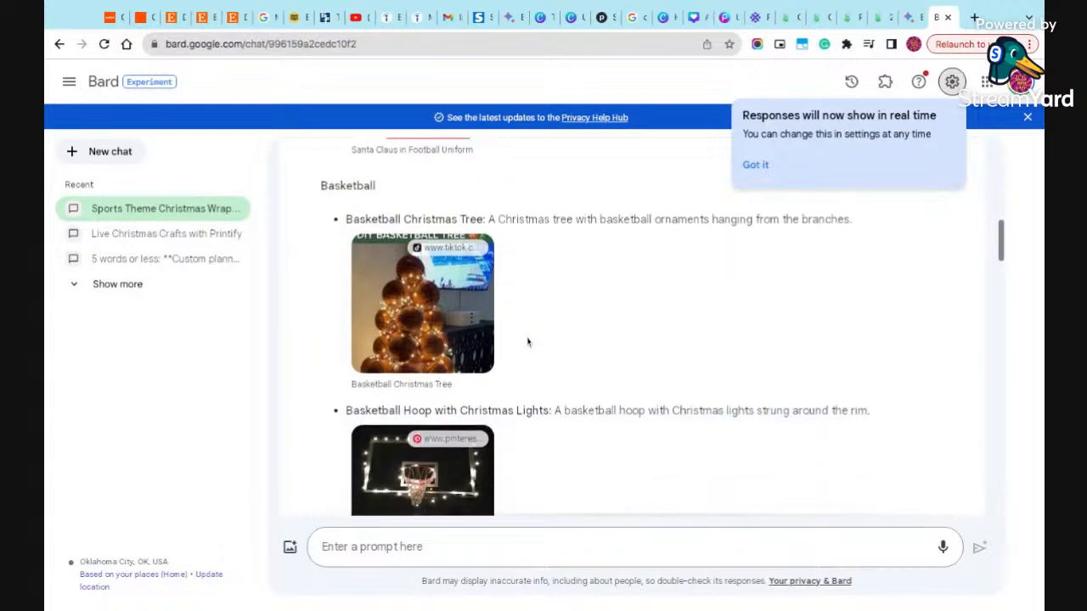
pyautogui.scroll(-3, 549, 362)
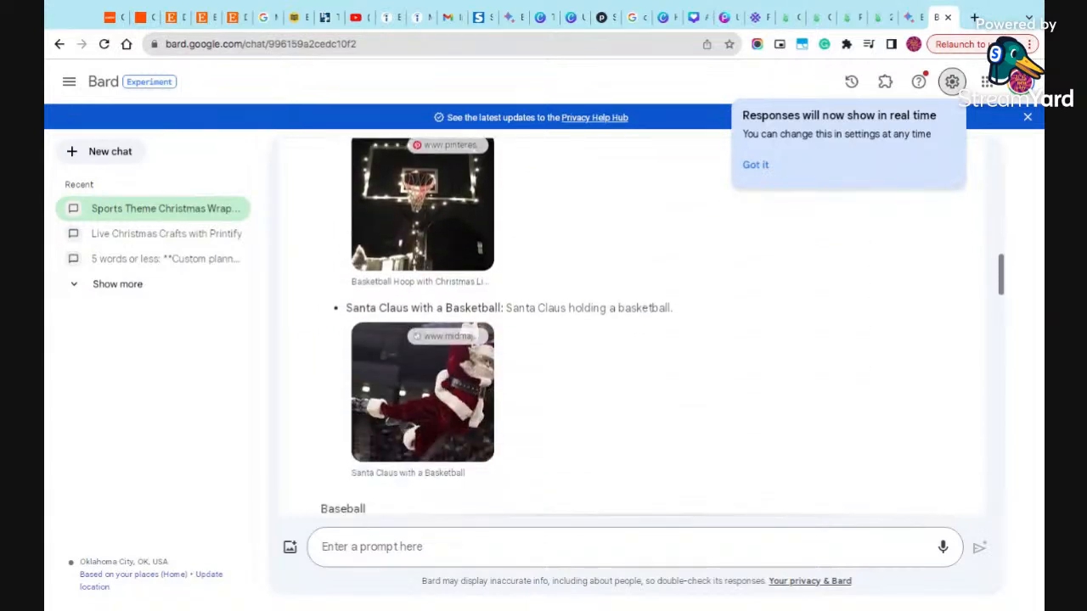
pyautogui.scroll(-1, 573, 348)
pyautogui.moveTo(684, 307); pyautogui.dragTo(345, 306)
pyautogui.click(520, 307)
pyautogui.moveTo(507, 307); pyautogui.dragTo(672, 306)
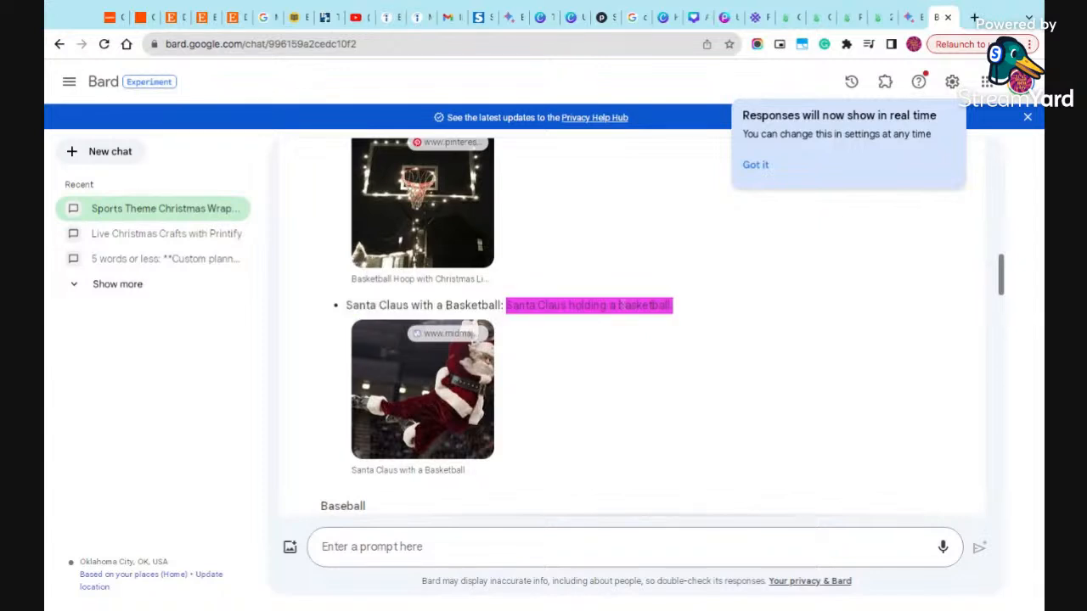
# - Switch to Printify and search the product catalog for "wrapping paper"
pyautogui.click(882, 17)
pyautogui.click(817, 17)
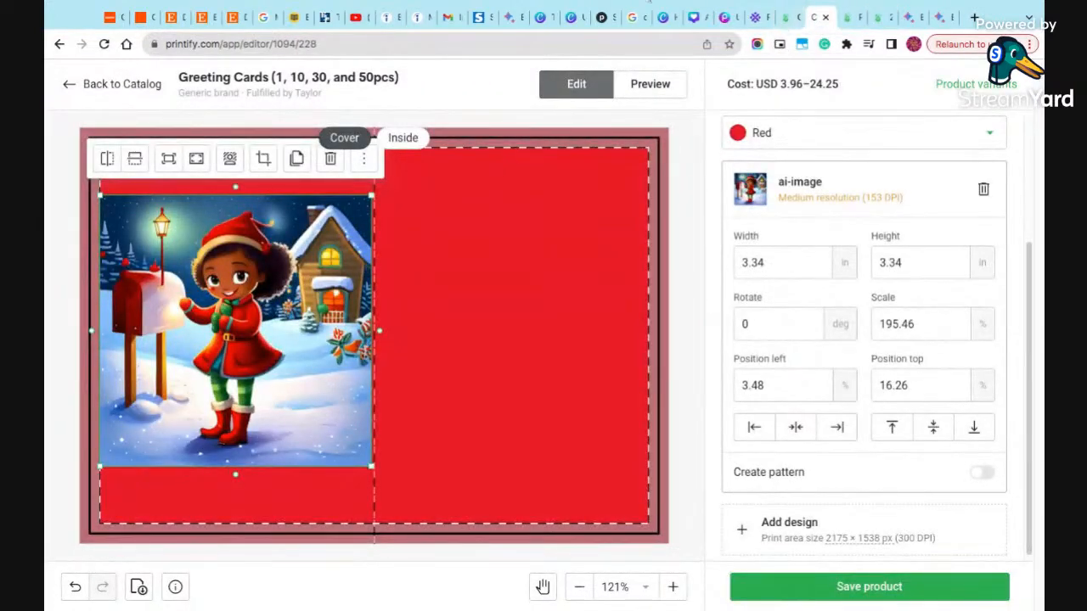
pyautogui.click(788, 17)
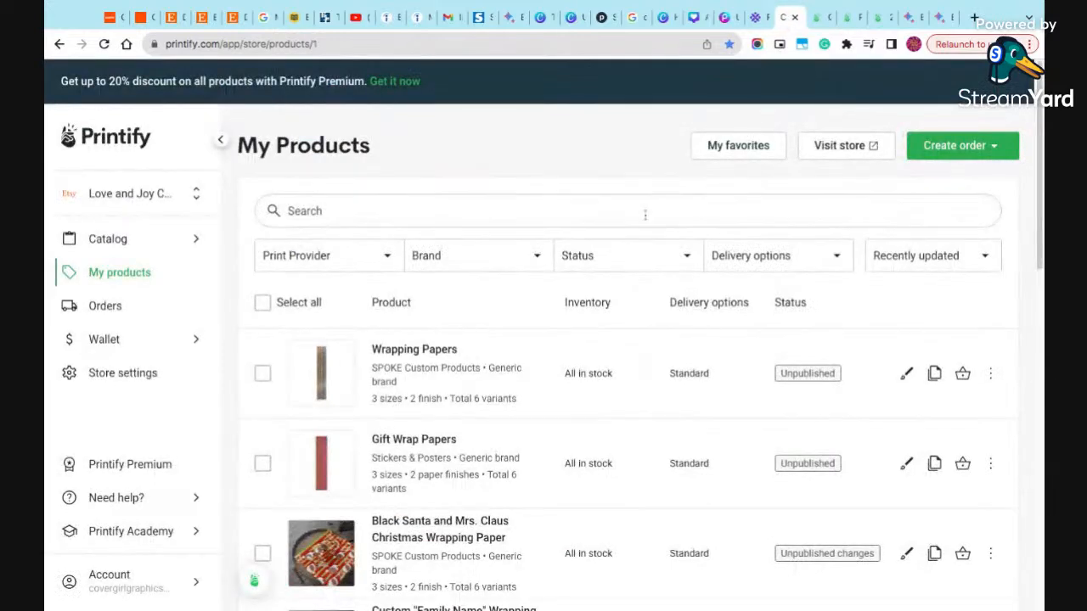
pyautogui.click(304, 211)
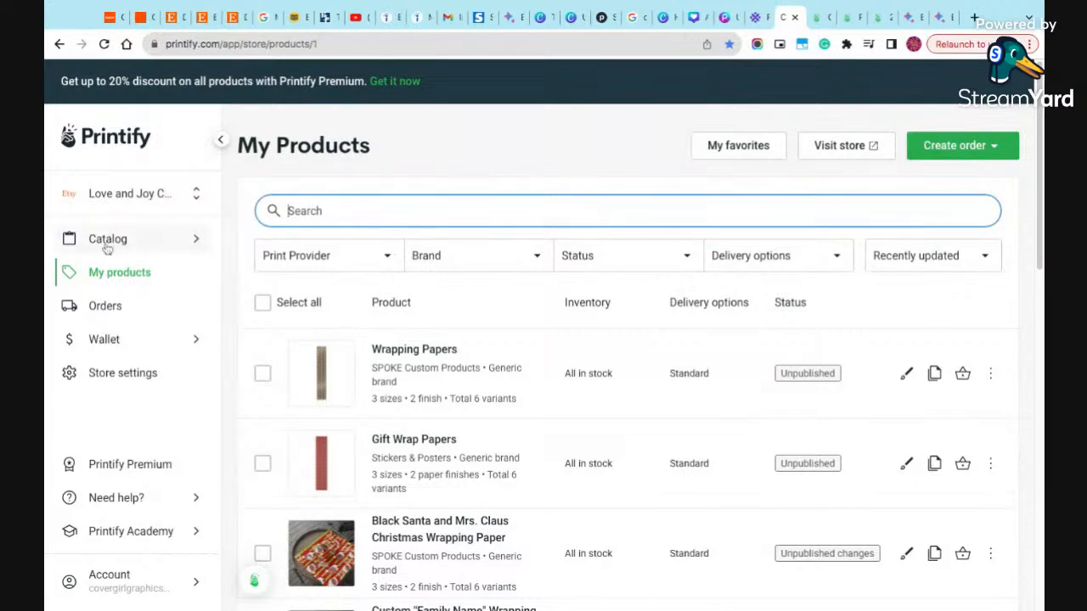
pyautogui.click(145, 238)
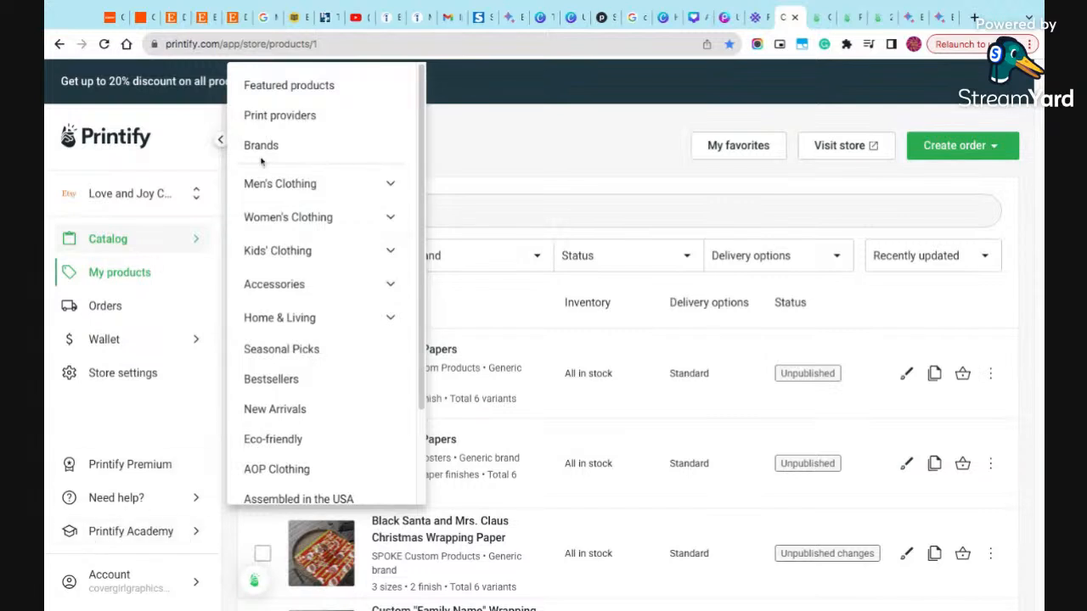
pyautogui.click(284, 95)
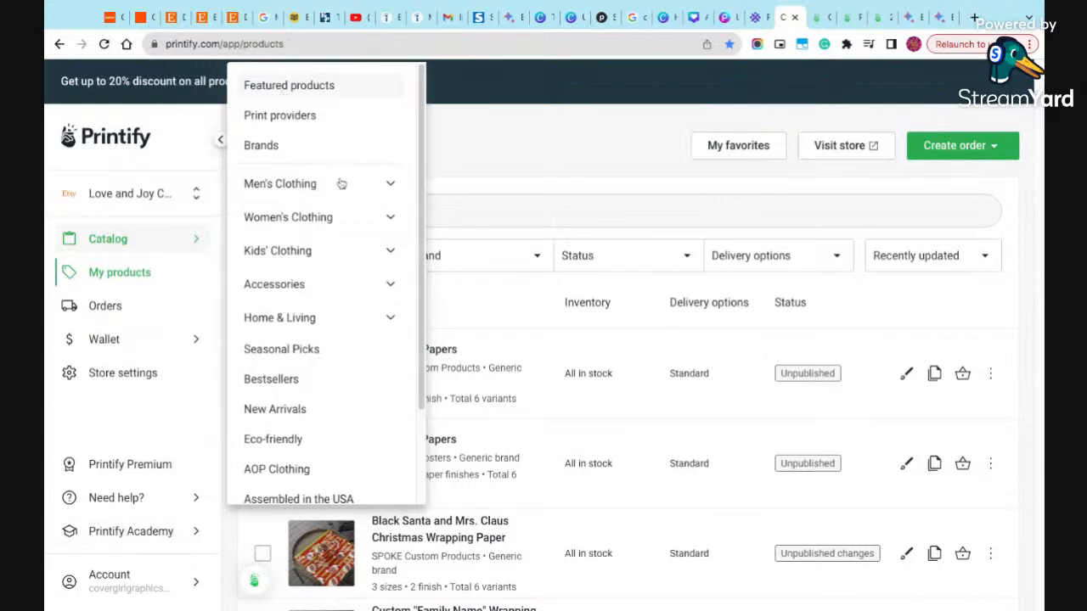
pyautogui.click(345, 144)
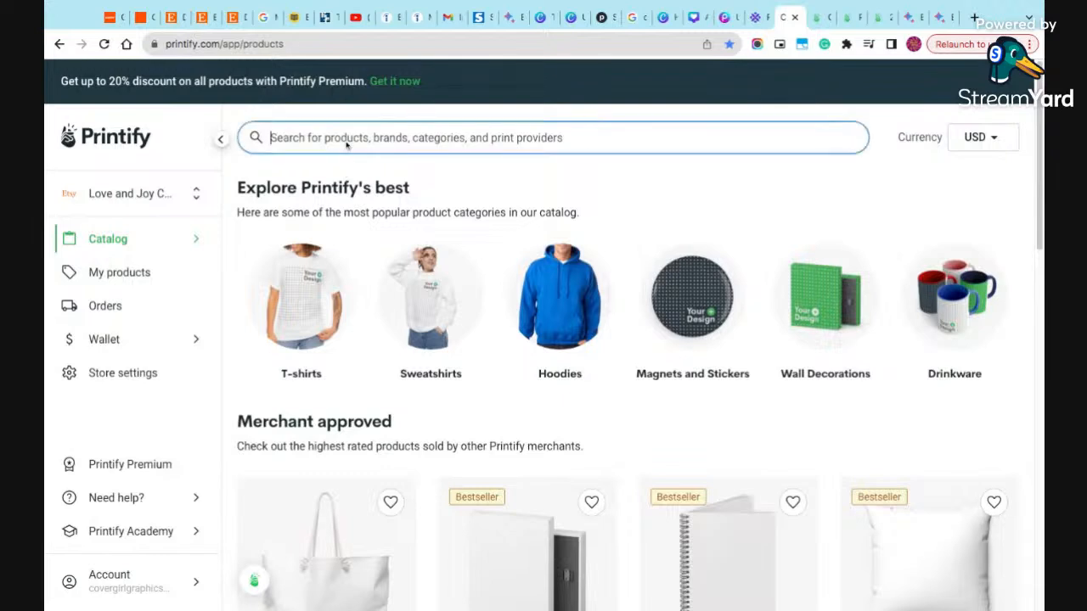
pyautogui.write('wrapping ')
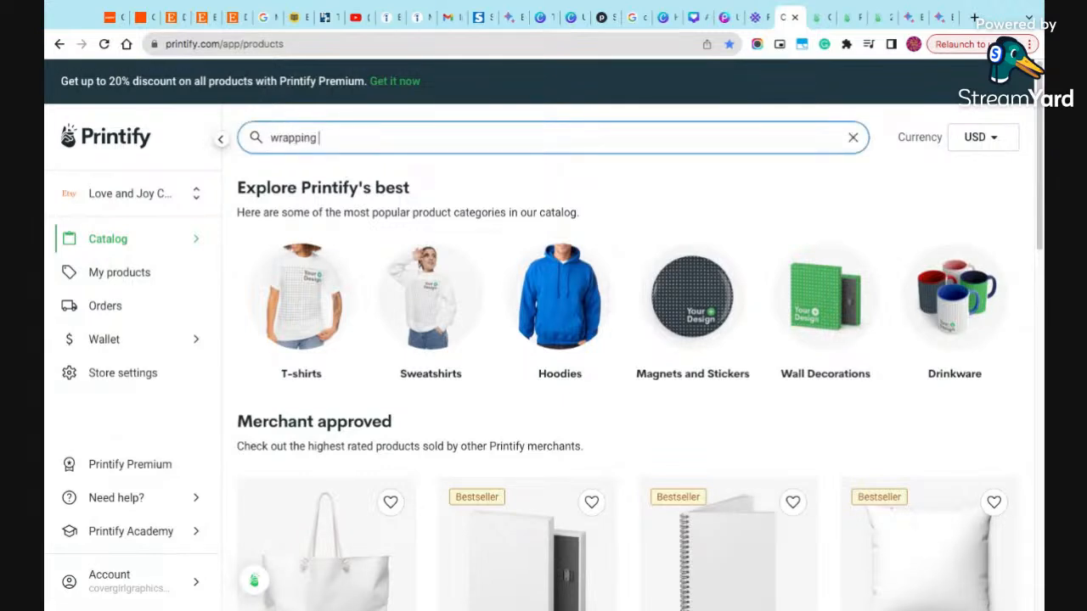
pyautogui.write('paper')
pyautogui.press('Return')
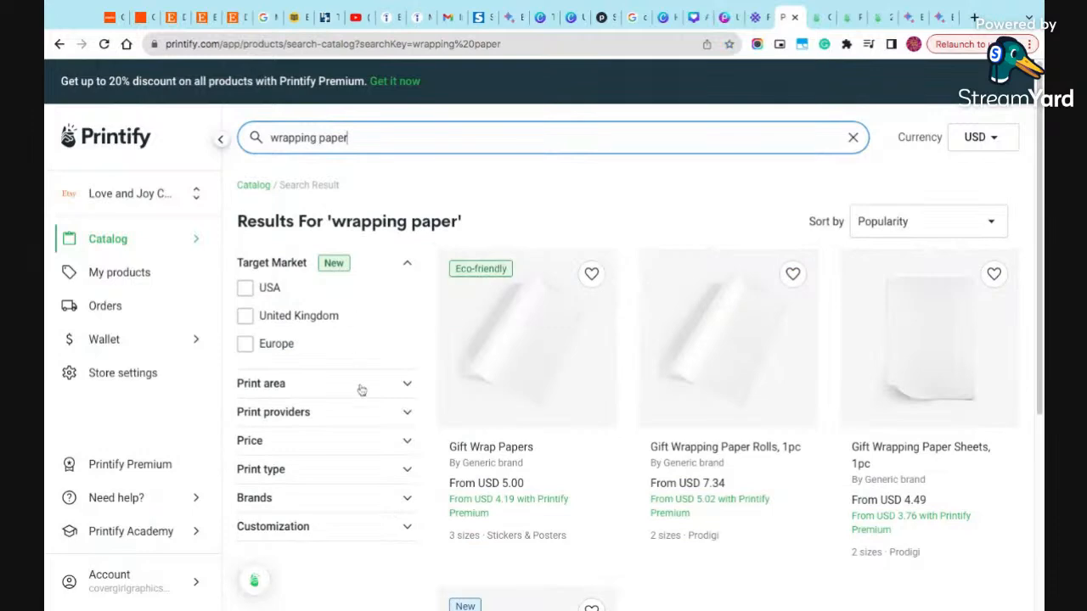
# - Choose the Wrapping Papers product and start designing it with SPOKE Custom Products as the print provider
pyautogui.scroll(-4, 510, 407)
pyautogui.click(520, 444)
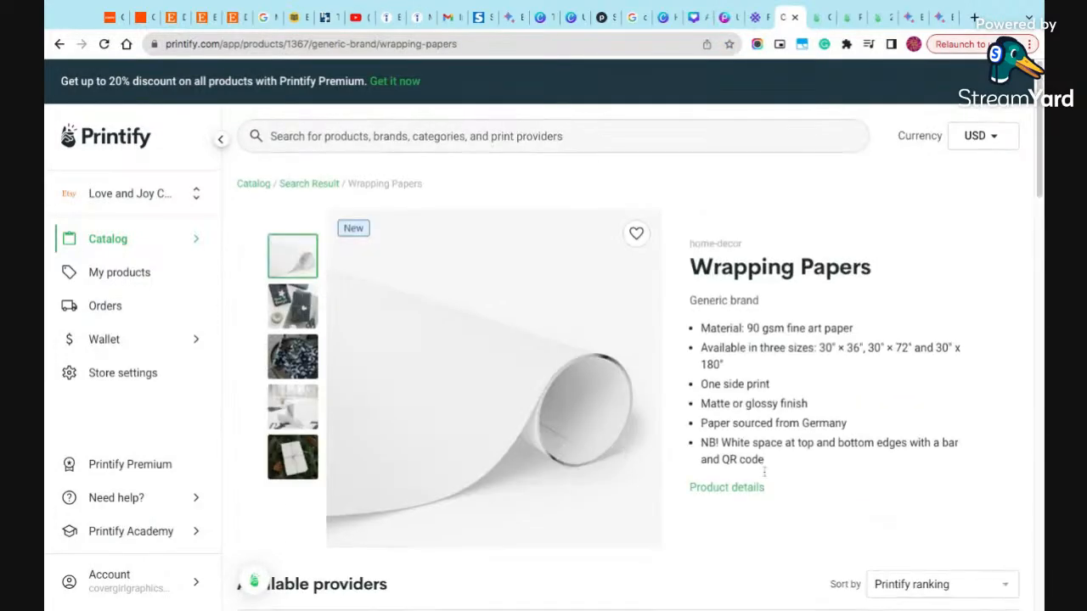
pyautogui.scroll(-4, 764, 472)
pyautogui.click(943, 379)
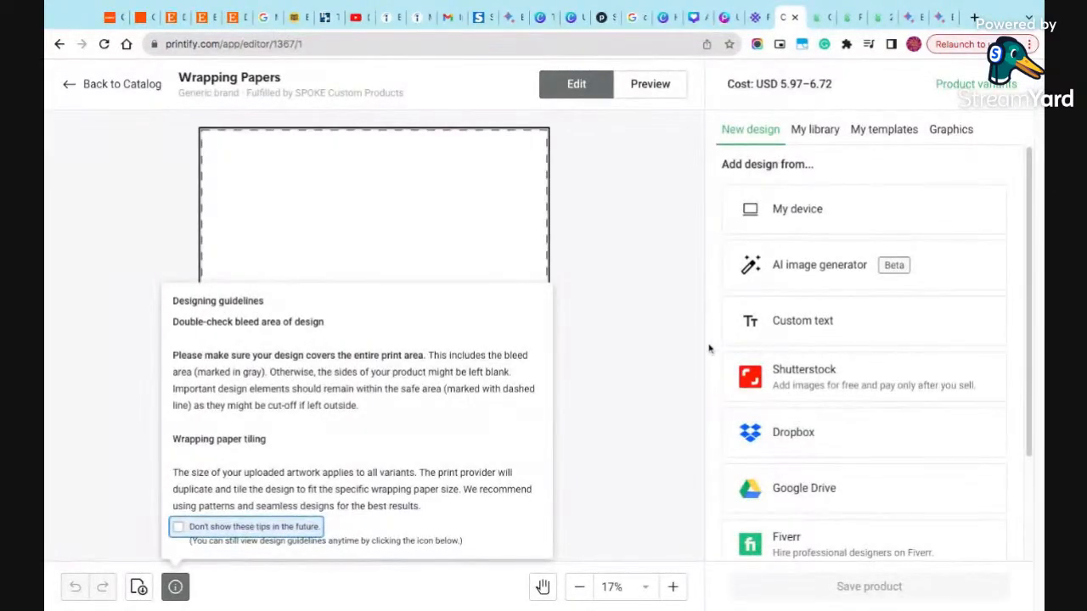
# - Generate AI images in the Digital Art style from the pasted prompt "Santa Claus holding a basketball."
pyautogui.click(798, 268)
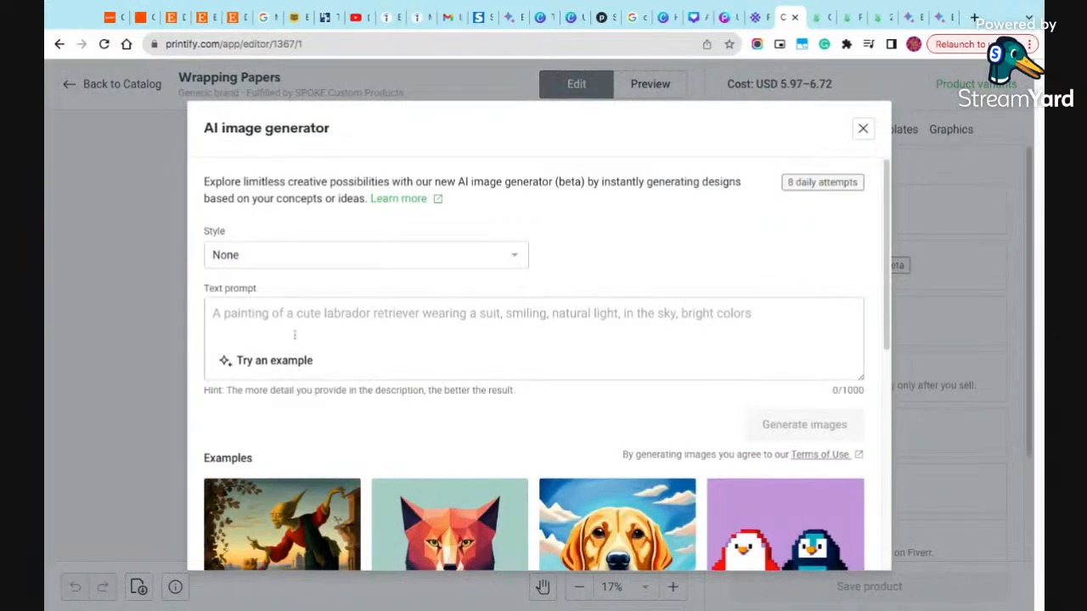
pyautogui.click(294, 334)
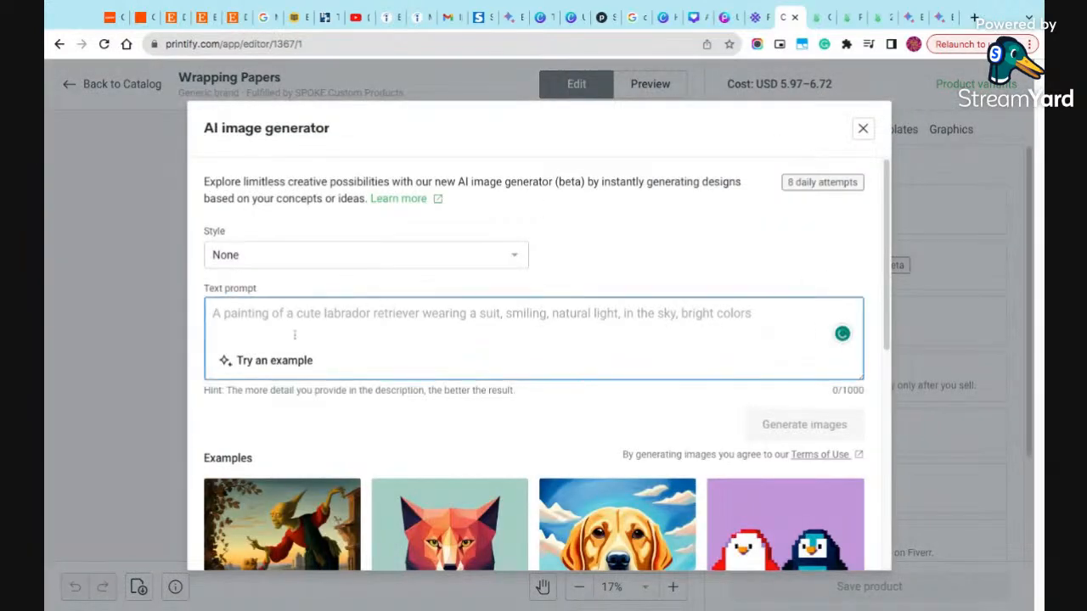
pyautogui.write('Santa Claus holding a basketball')
pyautogui.click(304, 259)
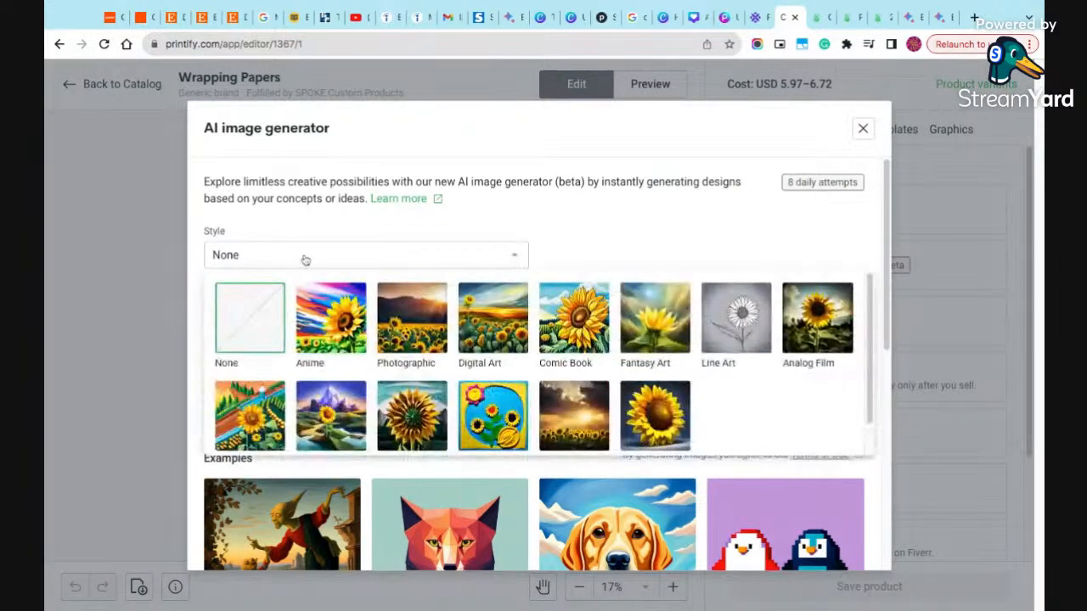
pyautogui.click(493, 327)
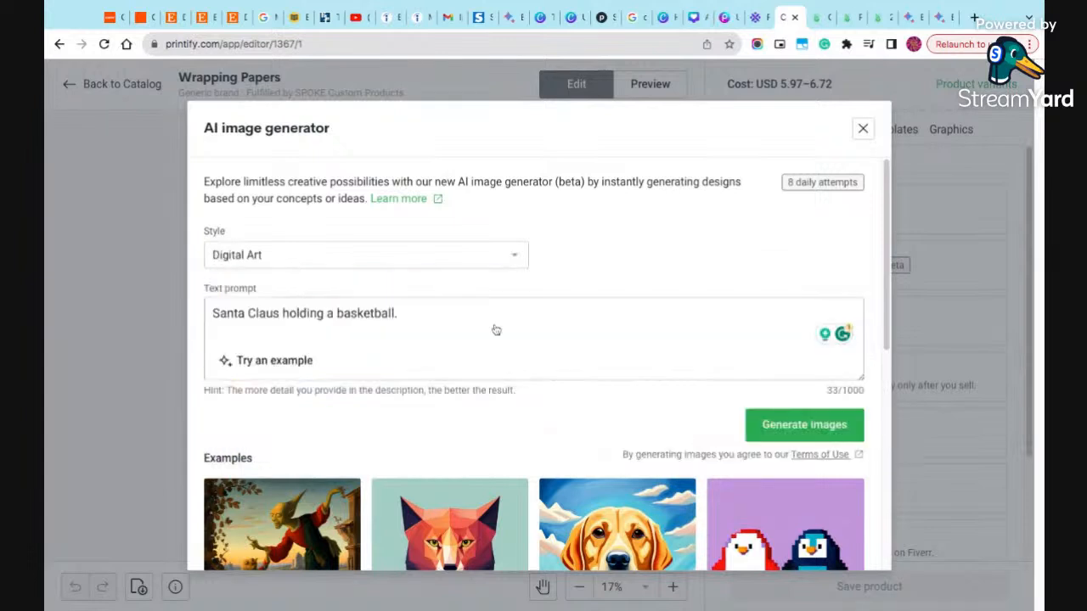
pyautogui.click(819, 437)
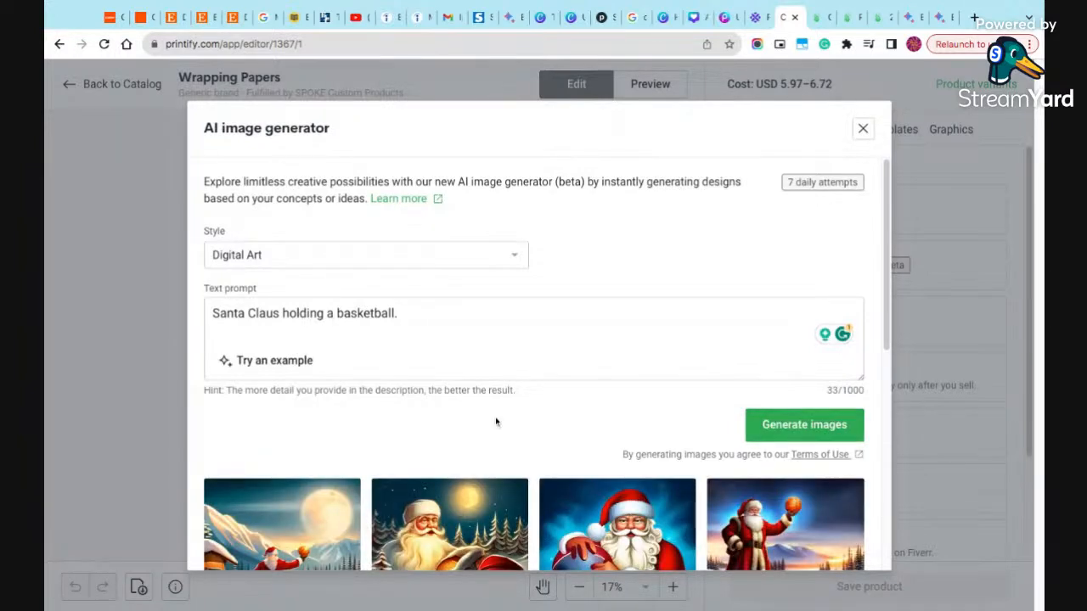
# - Add the generated image of Santa standing in snow with a raised ball as a repeating pattern, and save the product
pyautogui.scroll(-3, 495, 420)
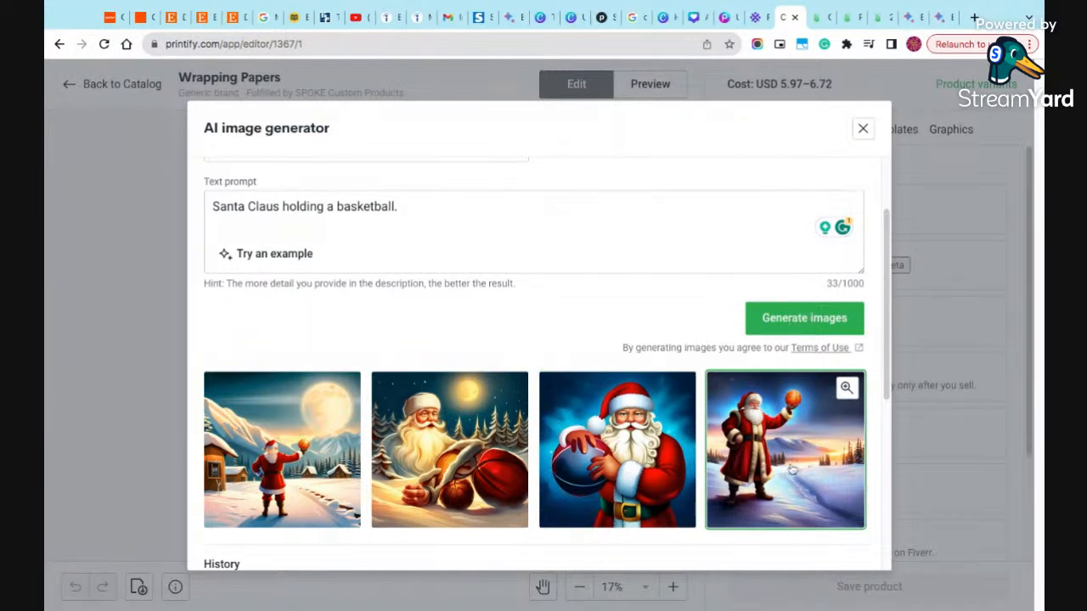
pyautogui.click(791, 470)
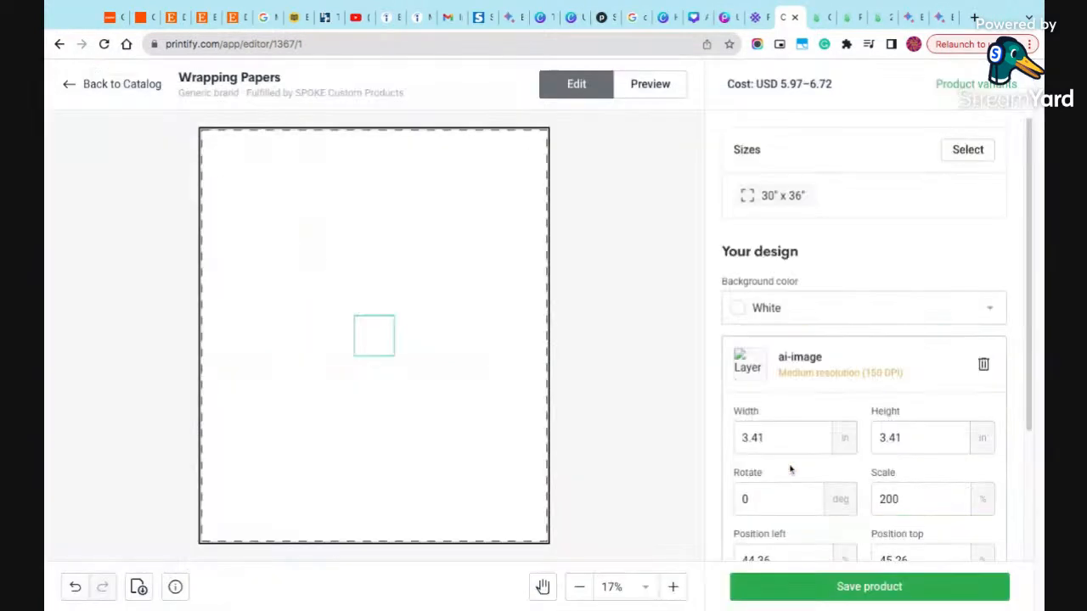
pyautogui.scroll(-2, 849, 488)
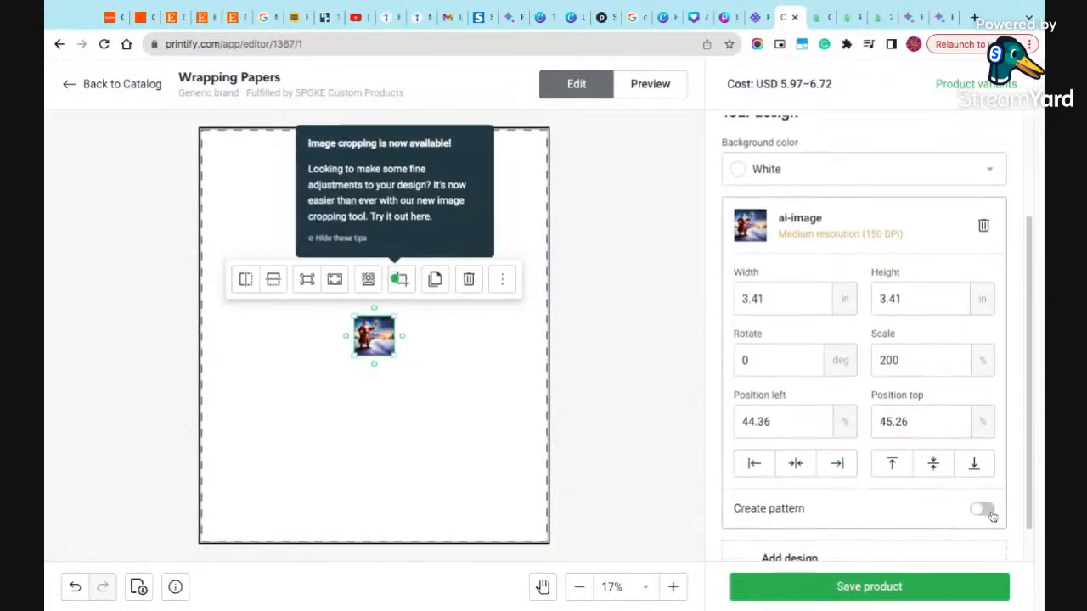
pyautogui.click(983, 509)
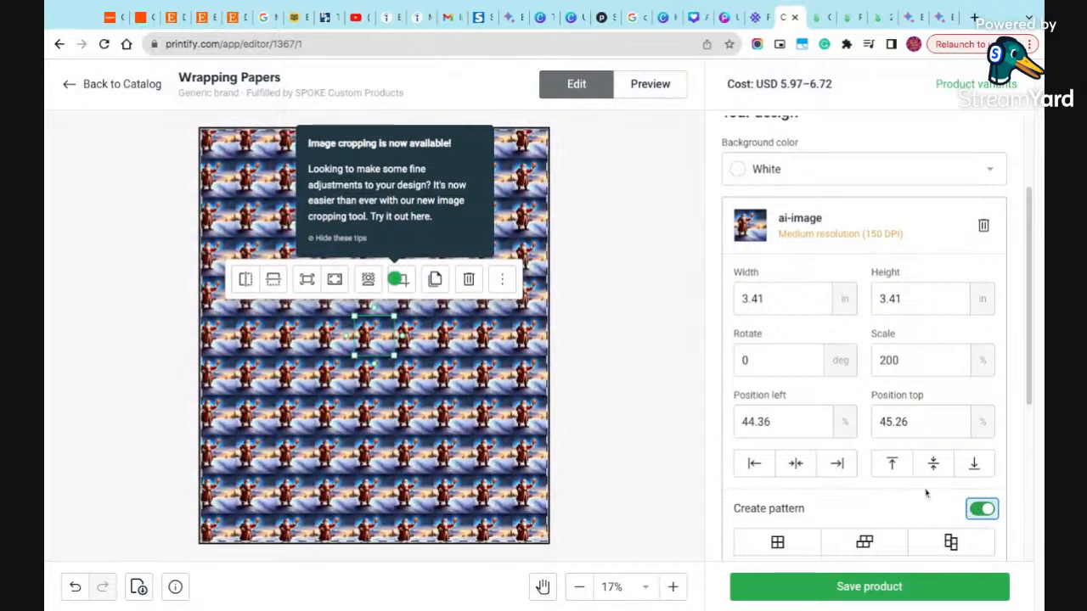
pyautogui.click(861, 587)
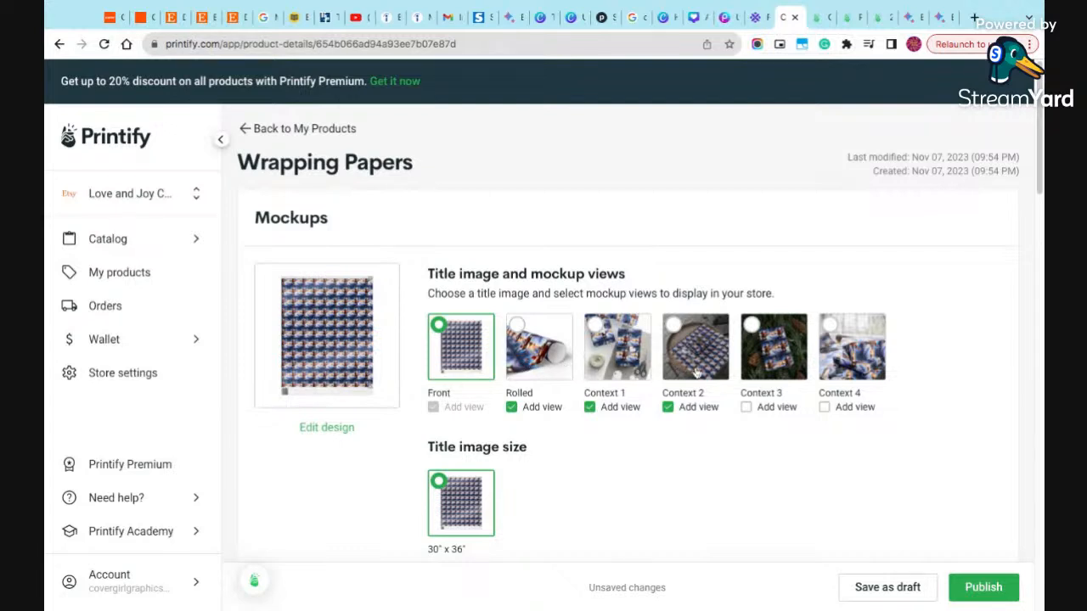
# - Set the Context 1 mockup as the title image and examine its enlarged preview
pyautogui.click(622, 374)
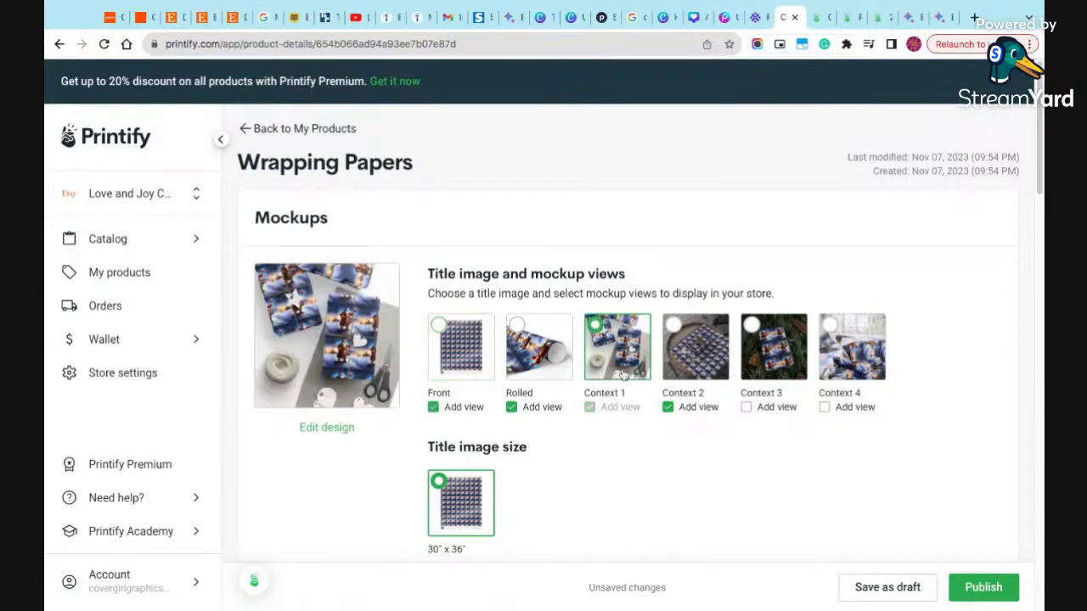
pyautogui.click(361, 354)
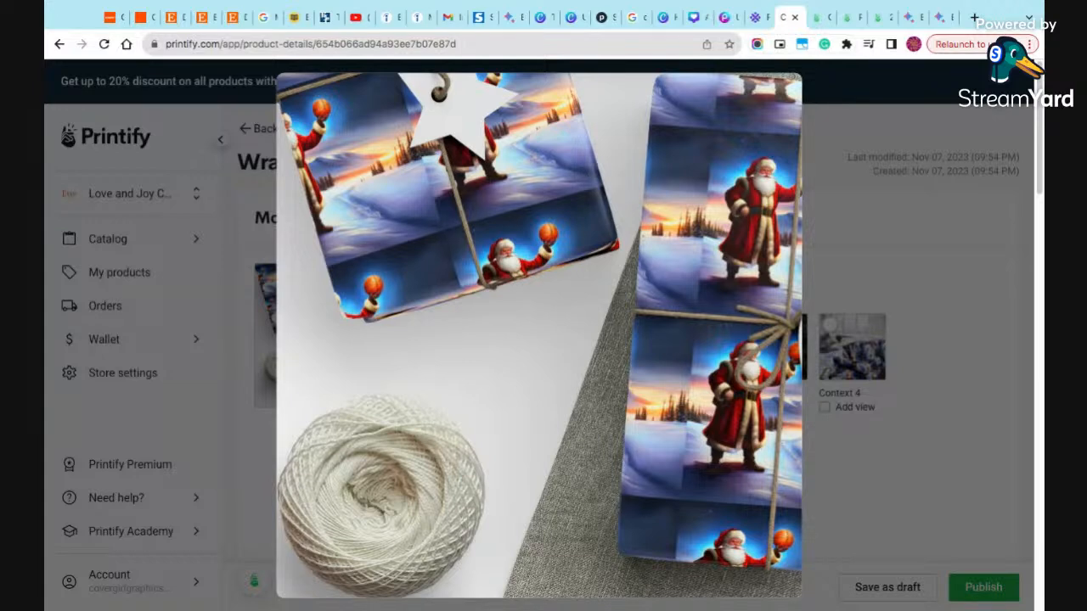
pyautogui.scroll(-4, 363, 351)
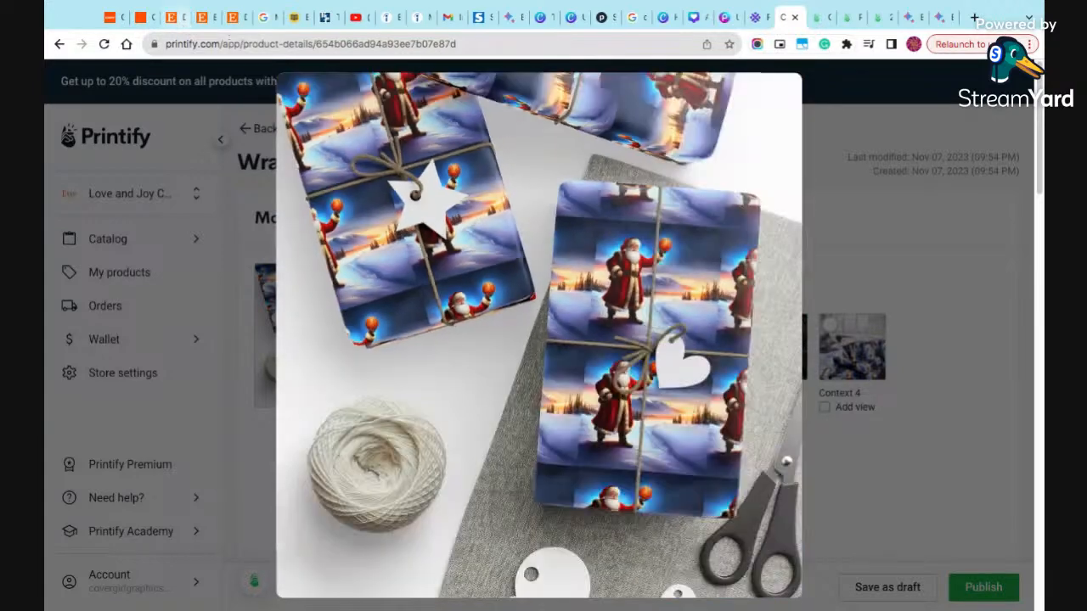
# - Switch to the Bard chat and review its remaining baseball, soccer and hockey Christmas ideas
pyautogui.scroll(4, 309, 92)
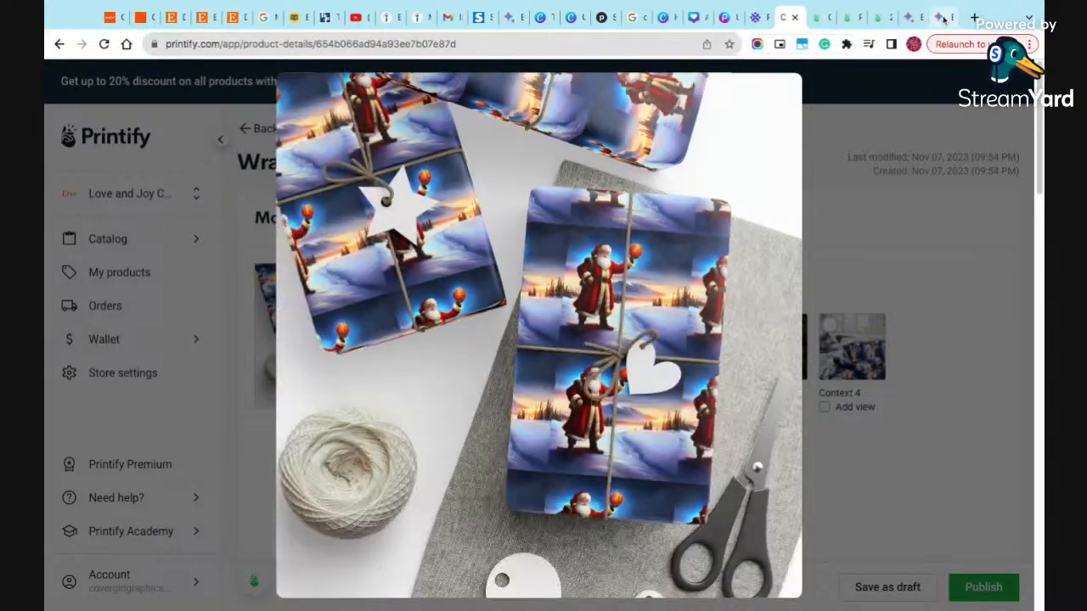
pyautogui.click(944, 18)
pyautogui.scroll(-3, 740, 374)
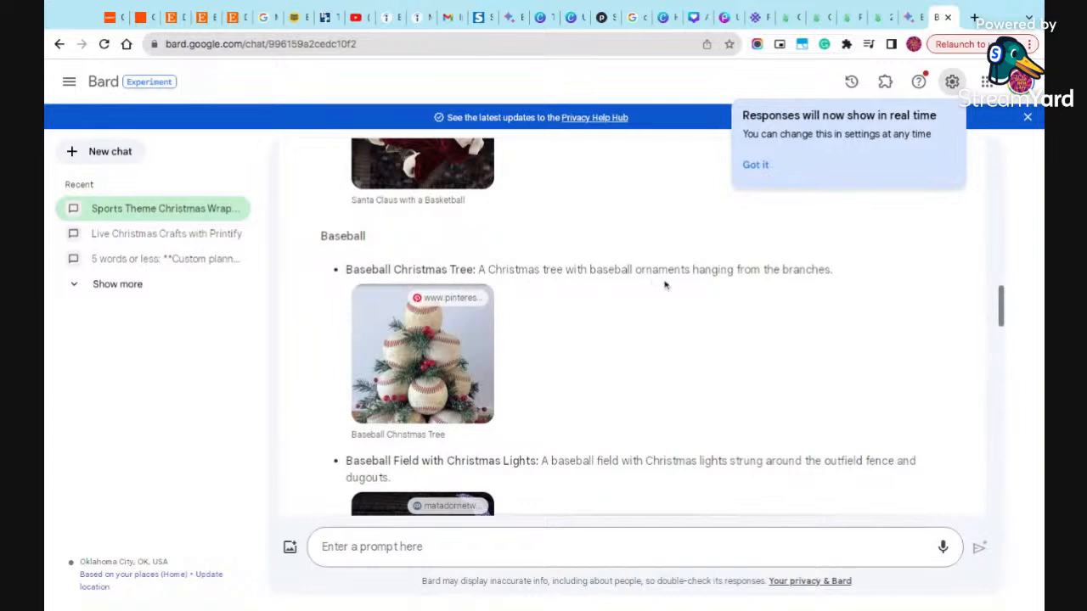
pyautogui.scroll(-1, 784, 306)
pyautogui.scroll(-2, 784, 306)
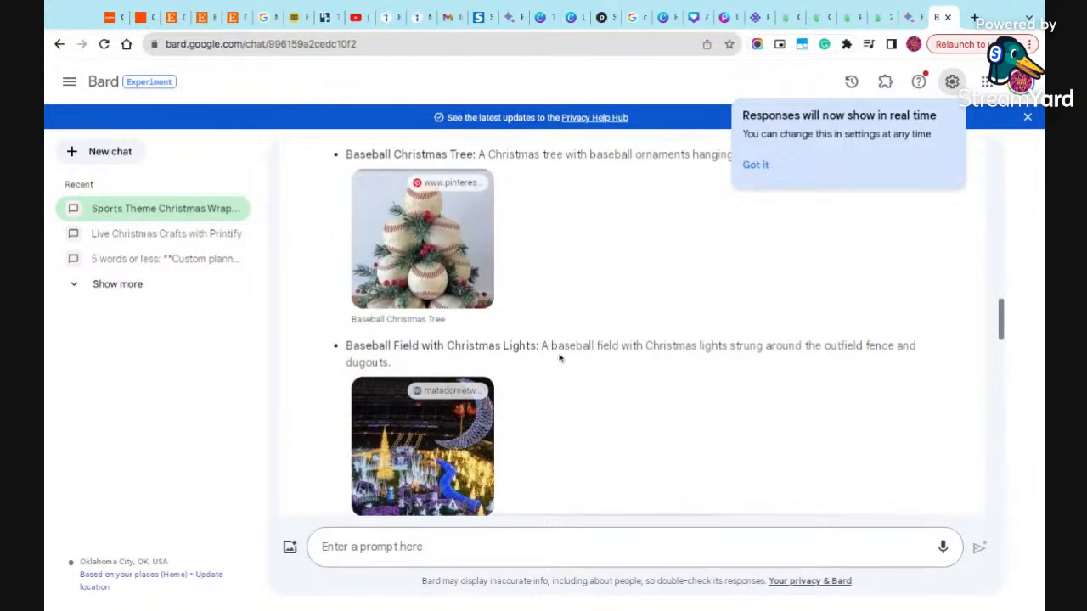
pyautogui.scroll(-3, 663, 351)
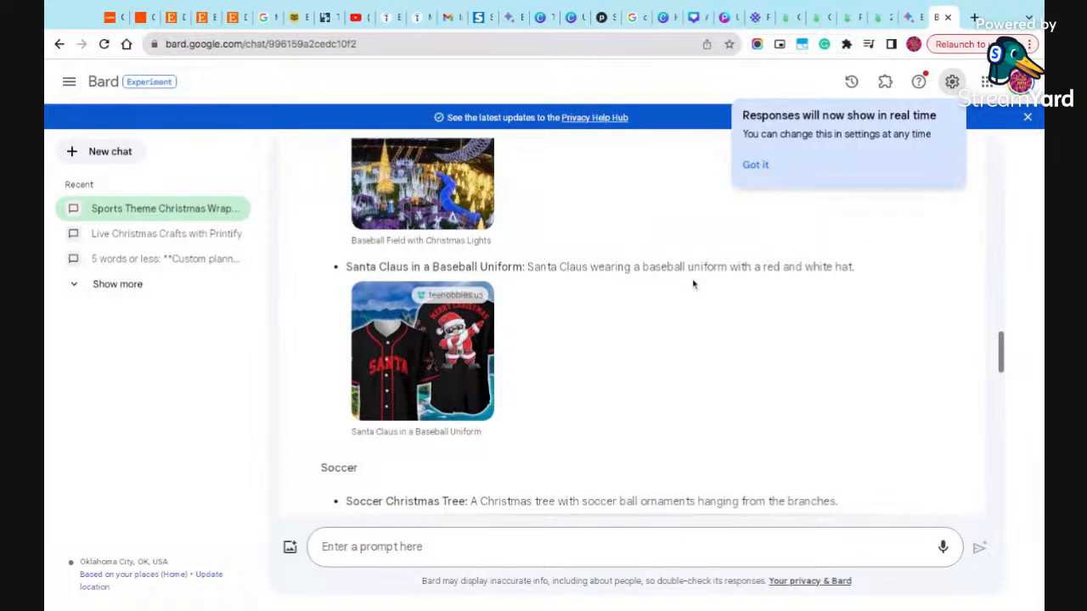
pyautogui.scroll(-2, 781, 323)
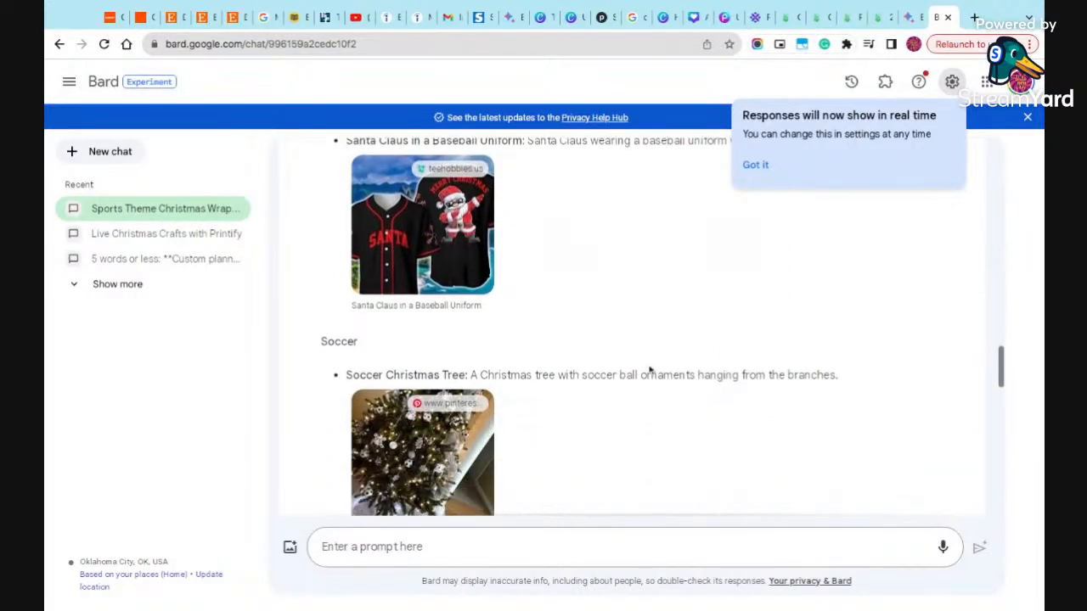
pyautogui.scroll(-2, 692, 381)
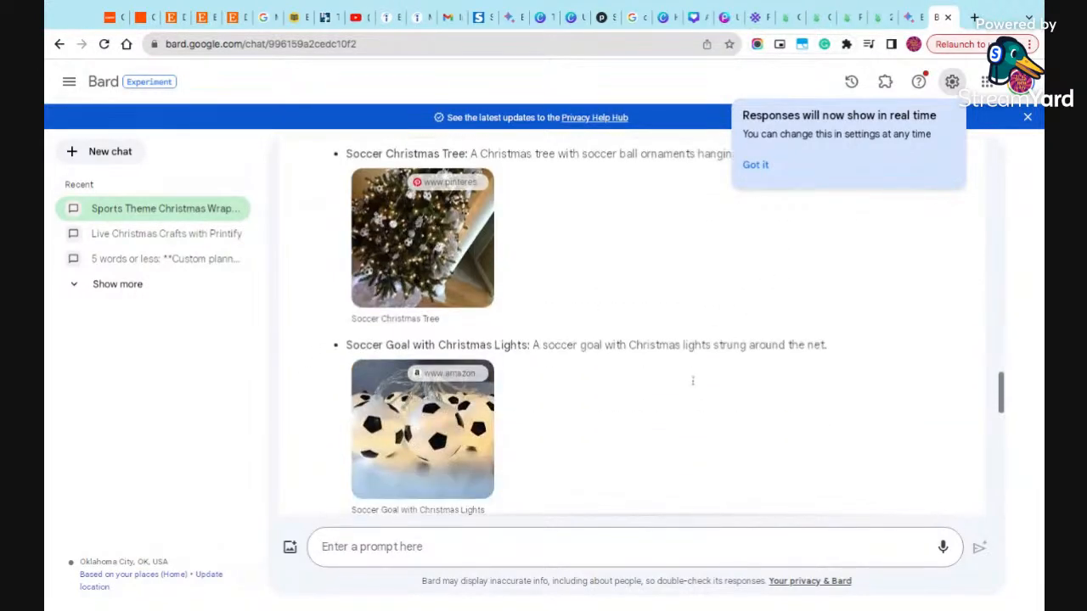
pyautogui.scroll(-3, 691, 381)
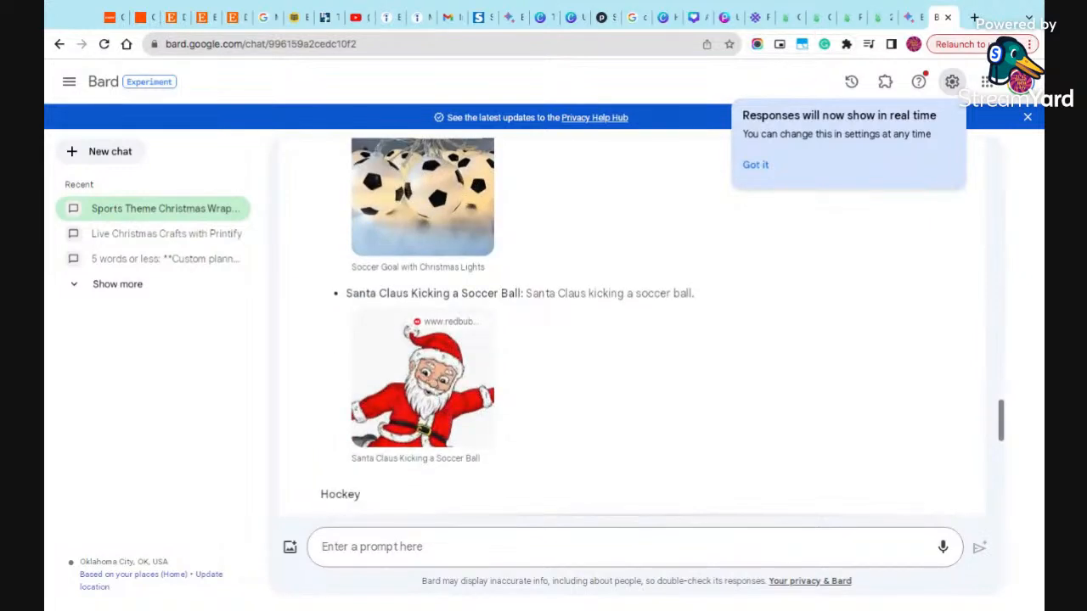
pyautogui.scroll(-1, 688, 292)
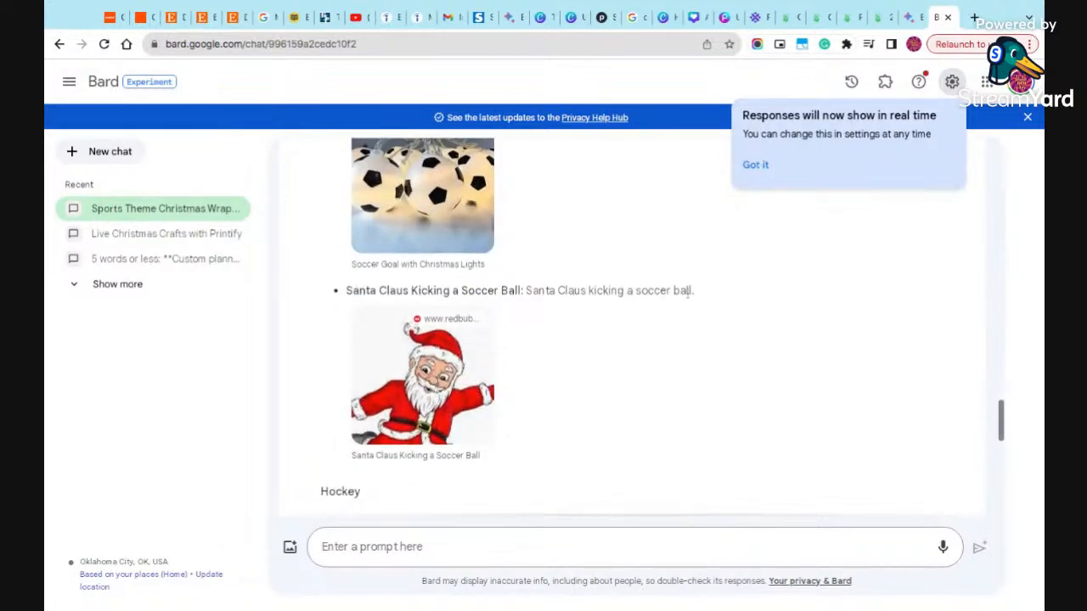
pyautogui.scroll(-3, 688, 290)
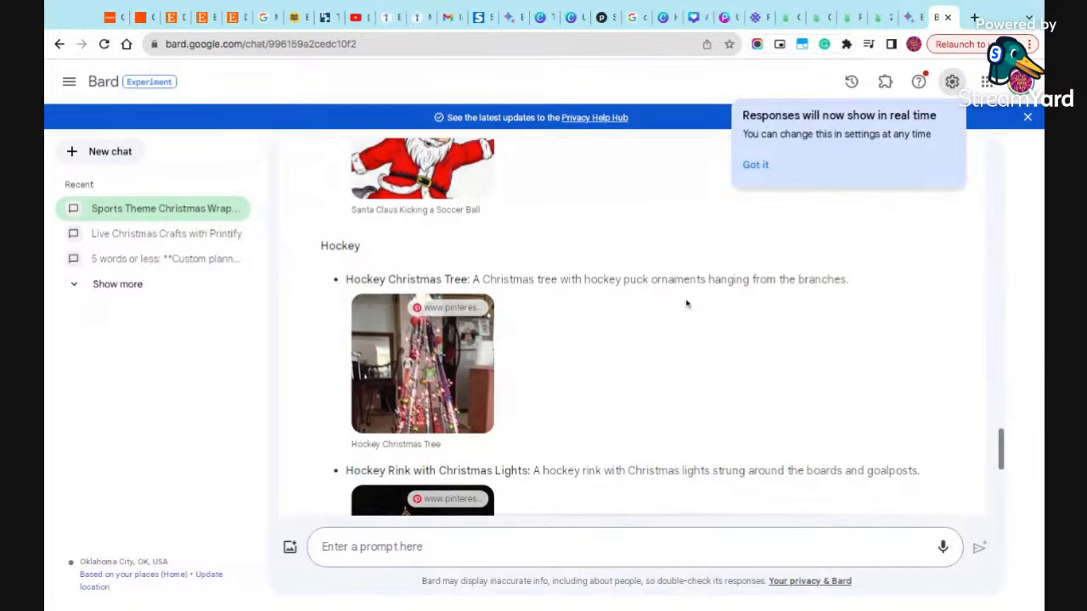
pyautogui.scroll(-5, 625, 310)
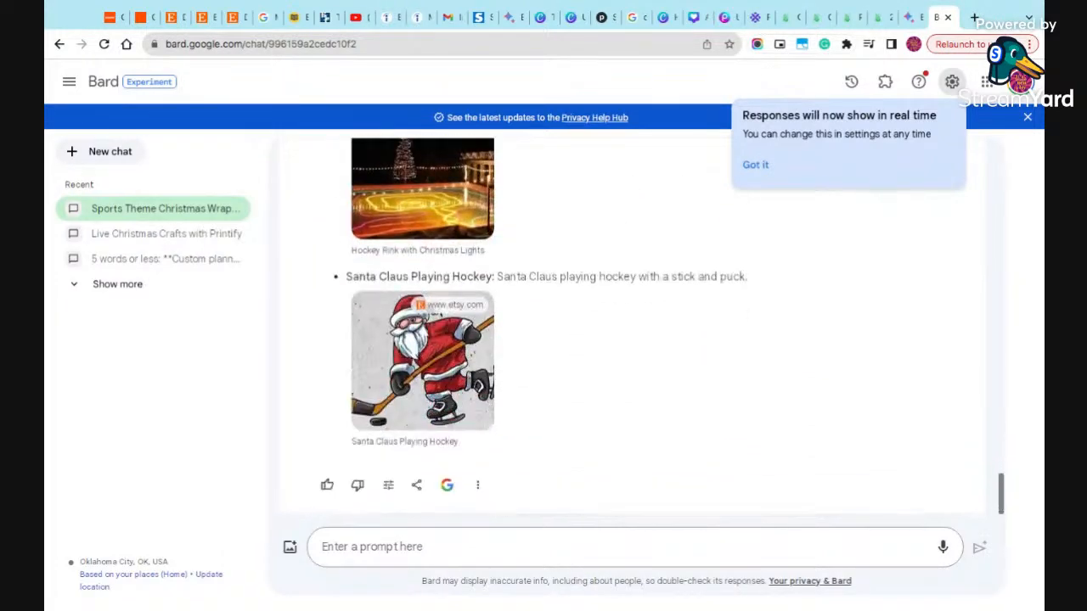
# - Ask Bard: "create a list of prompts to use for an AI image generator - Christmas theme. Unique but will yield amazing results."
pyautogui.click(565, 545)
pyautogui.write('create a lit')
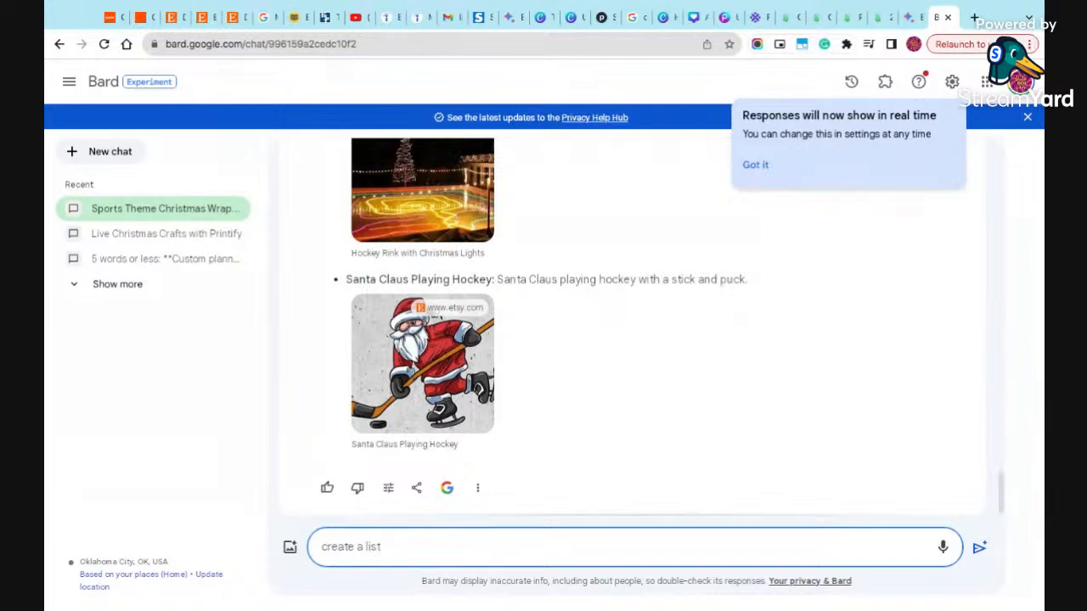
pyautogui.write('t of prompts to use')
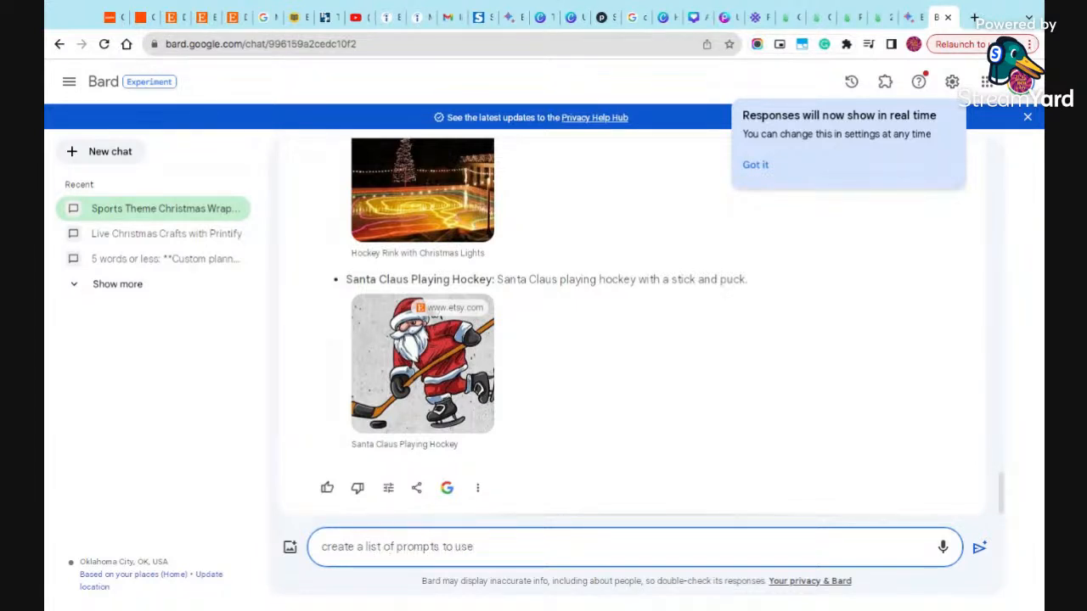
pyautogui.write(' for an AI image ge')
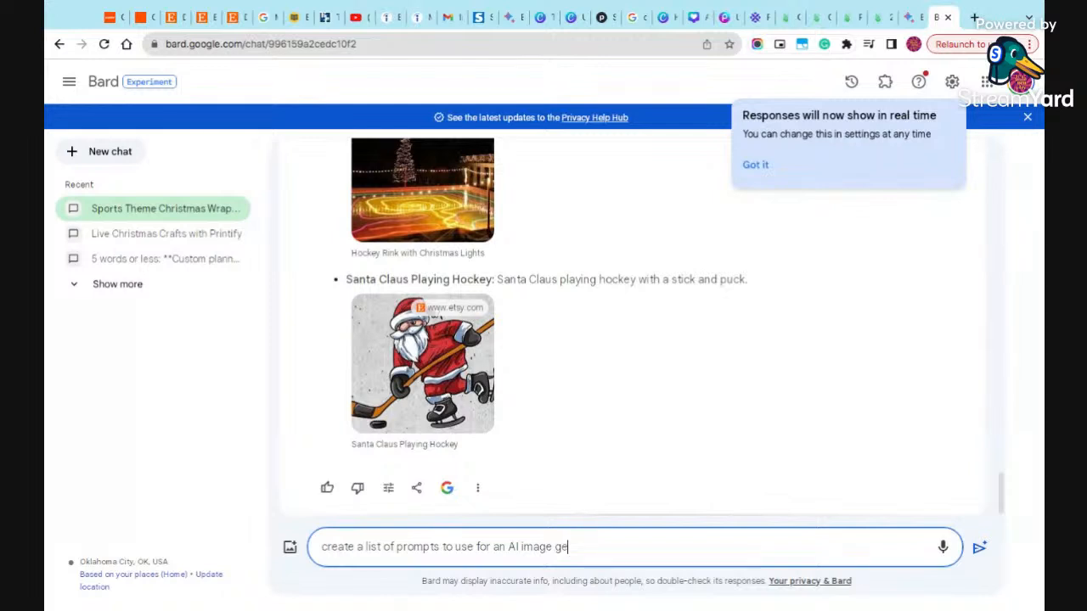
pyautogui.write('nerator - Christmas theme')
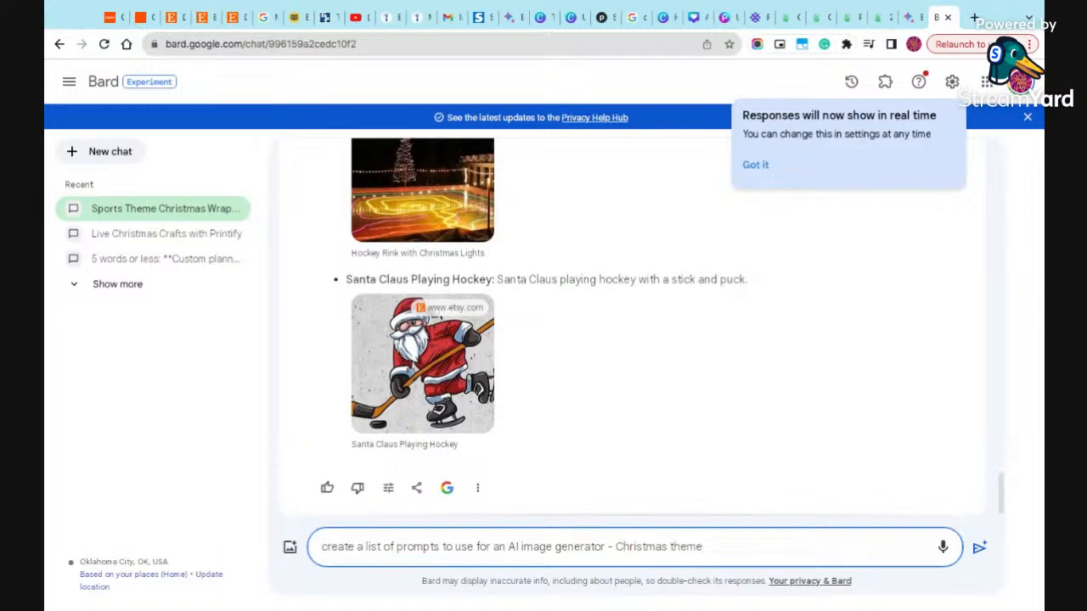
pyautogui.write('. Unique but will yeield')
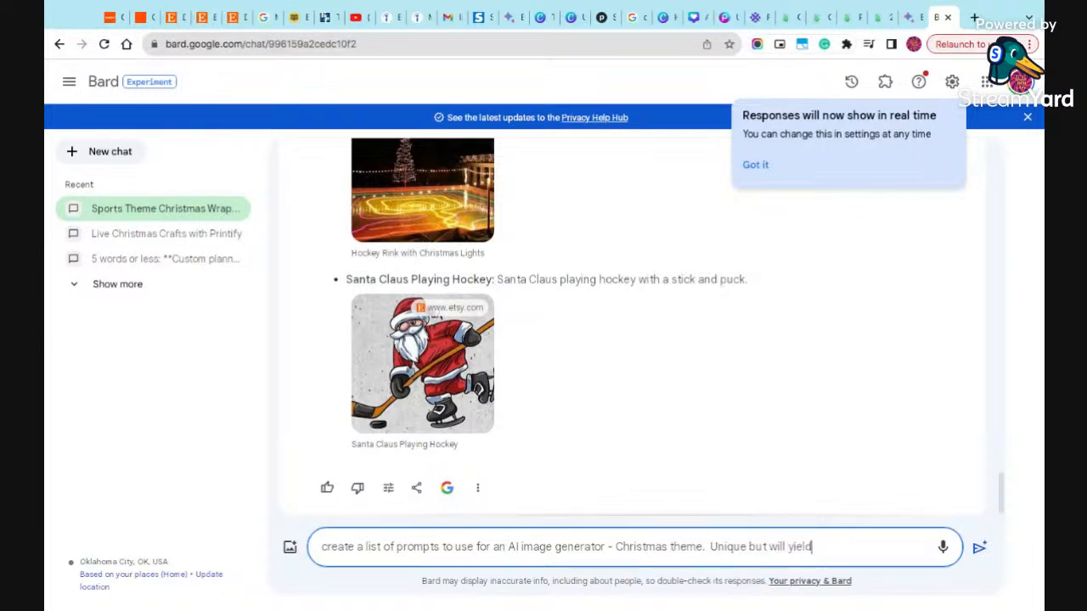
pyautogui.write(' amazing results.')
pyautogui.press('Return')
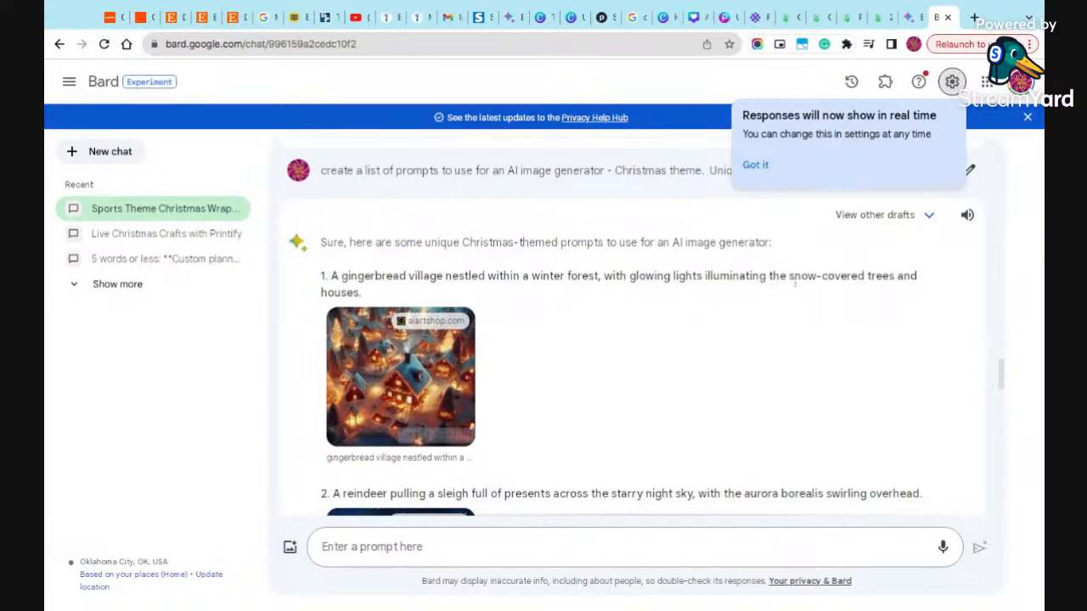
# - Copy Bard's second prompt, about a reindeer pulling a sleigh full of presents under the aurora borealis, and return to the Printify product
pyautogui.scroll(-3, 650, 335)
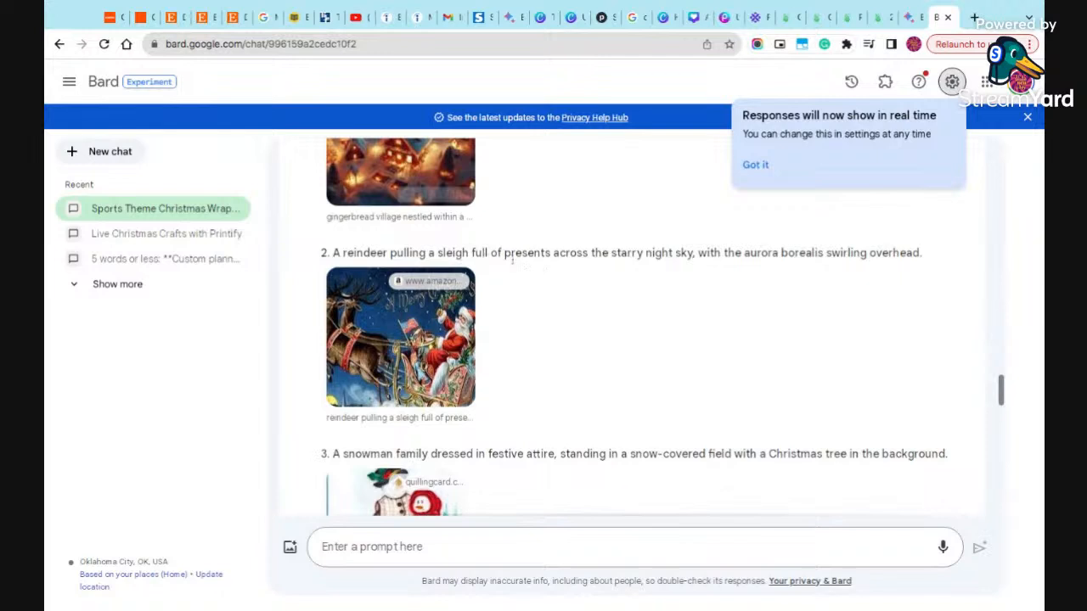
pyautogui.tripleClick(654, 253)
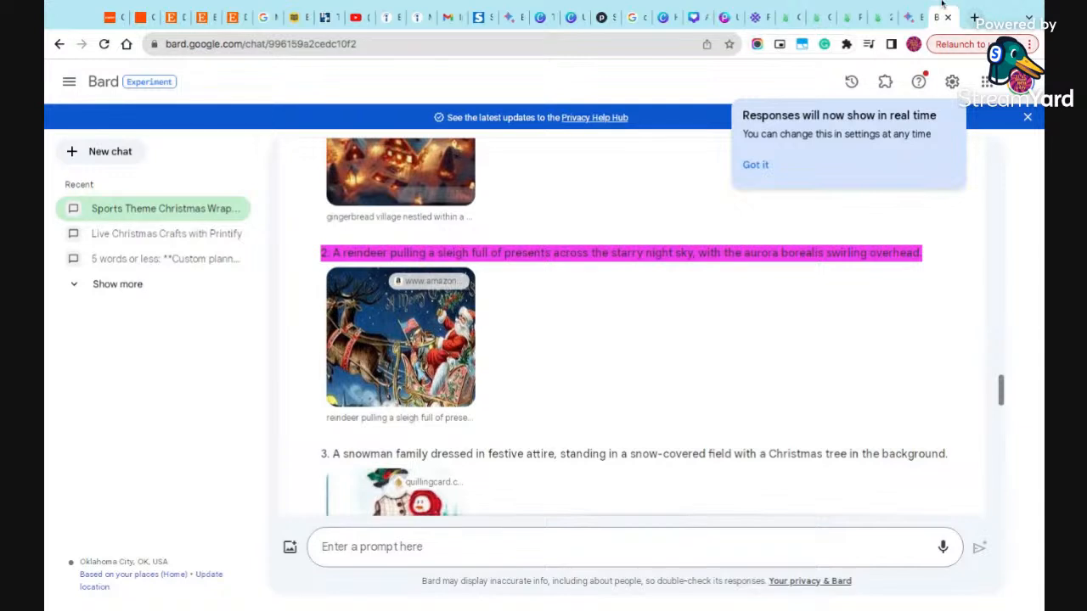
pyautogui.click(909, 19)
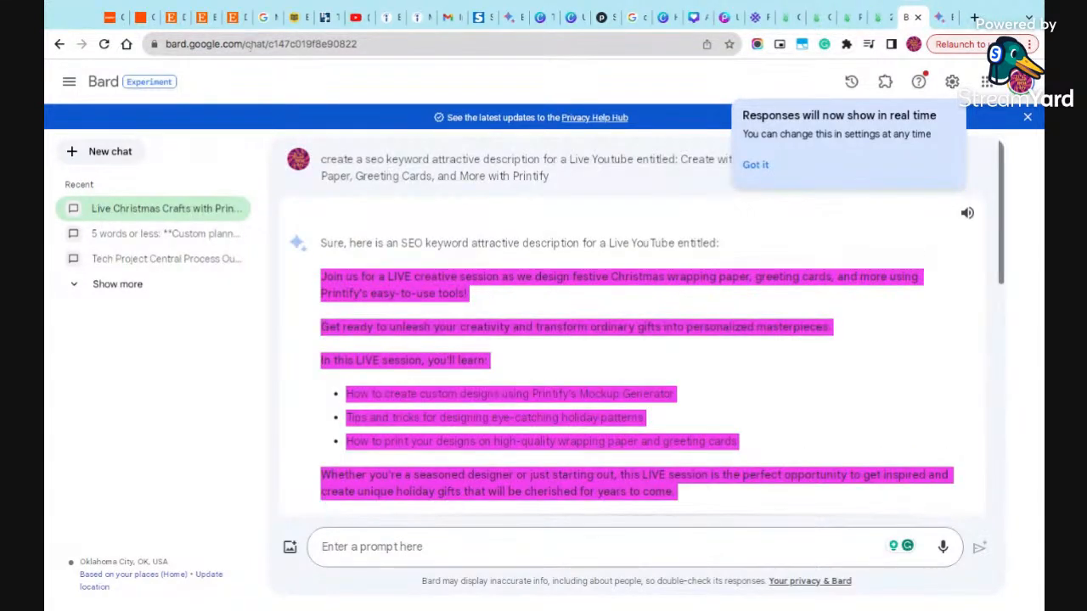
pyautogui.click(790, 17)
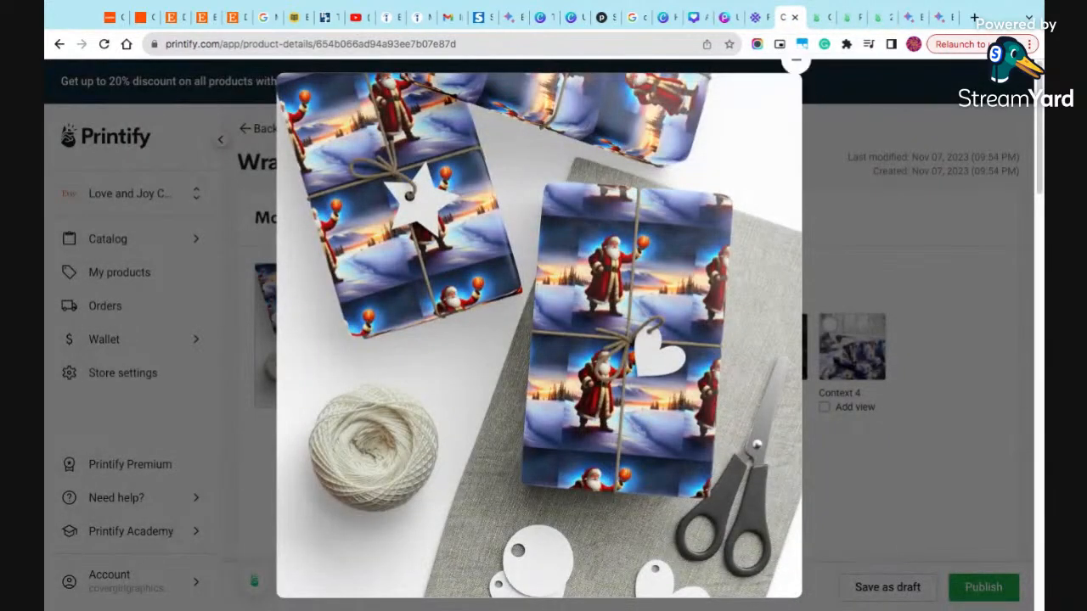
pyautogui.click(813, 19)
pyautogui.click(784, 19)
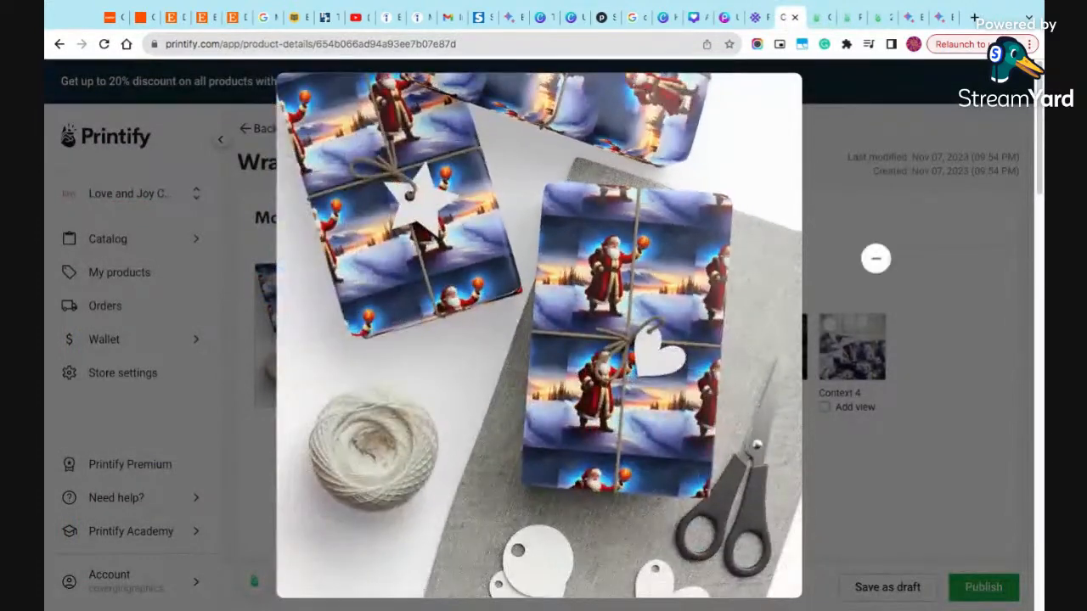
# - Set the Context 3 mockup as the title image after checking it enlarged, and save the product as a draft
pyautogui.click(875, 258)
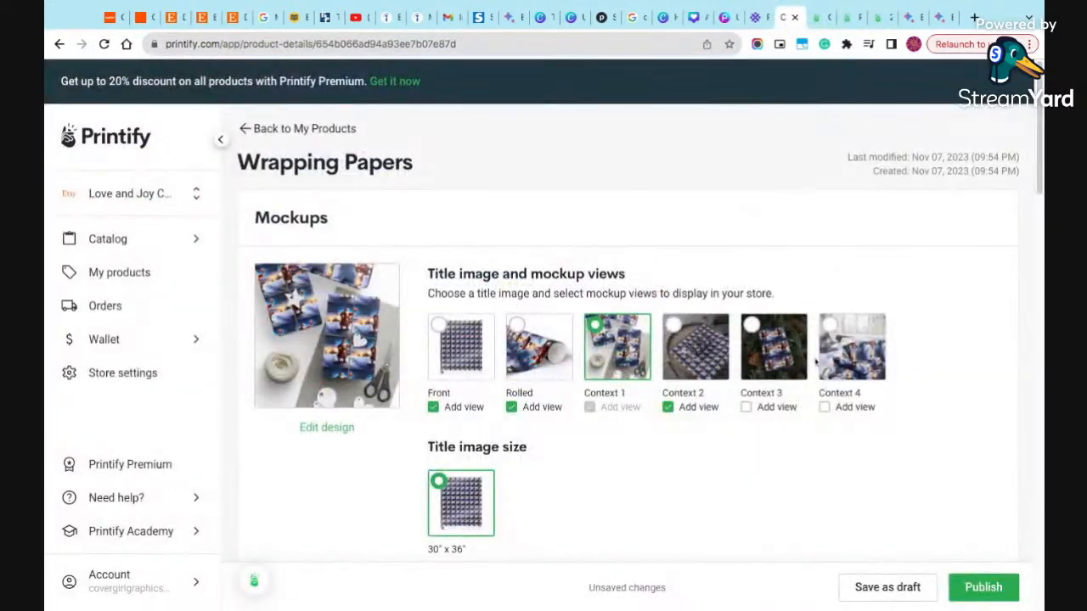
pyautogui.click(771, 378)
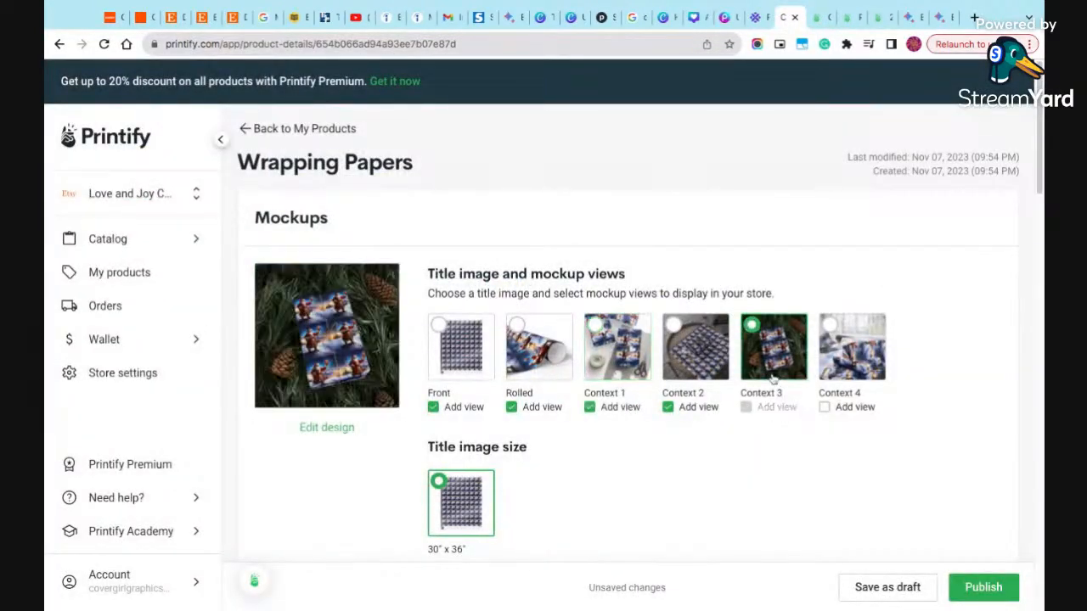
pyautogui.click(326, 359)
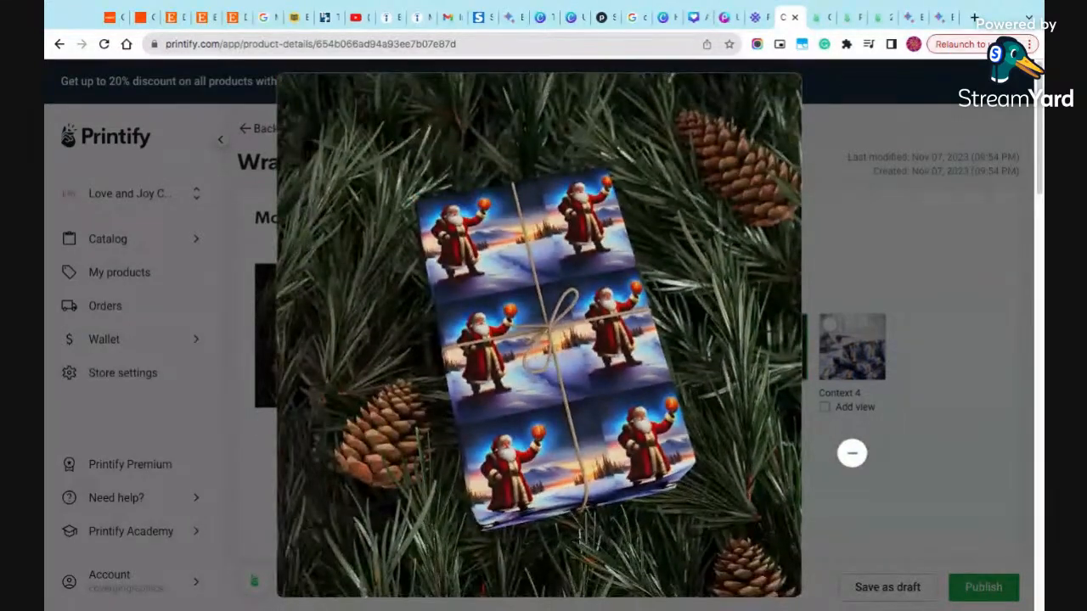
pyautogui.click(852, 454)
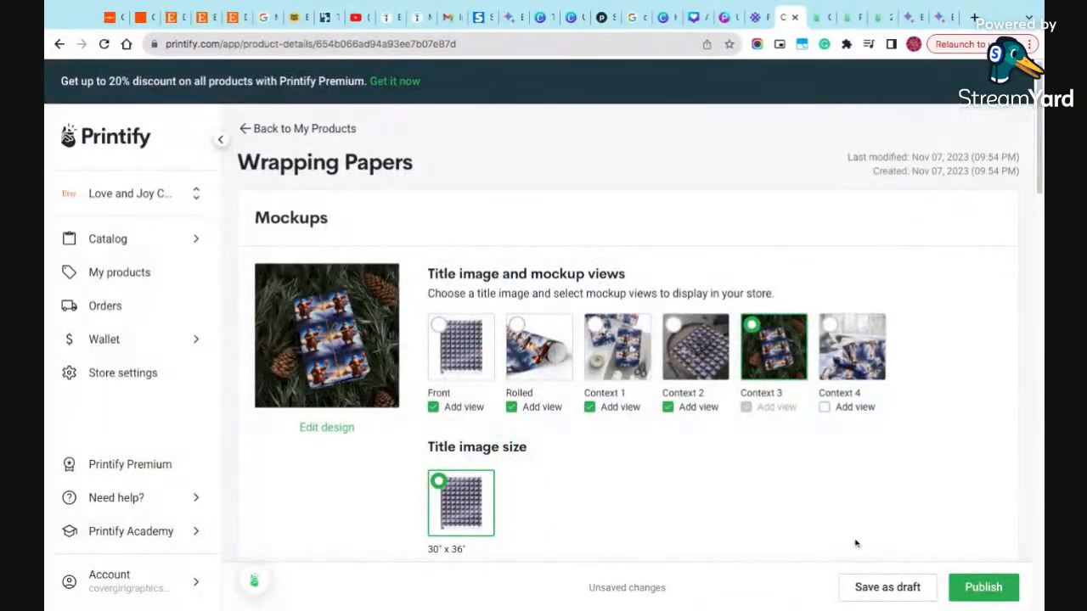
pyautogui.click(898, 584)
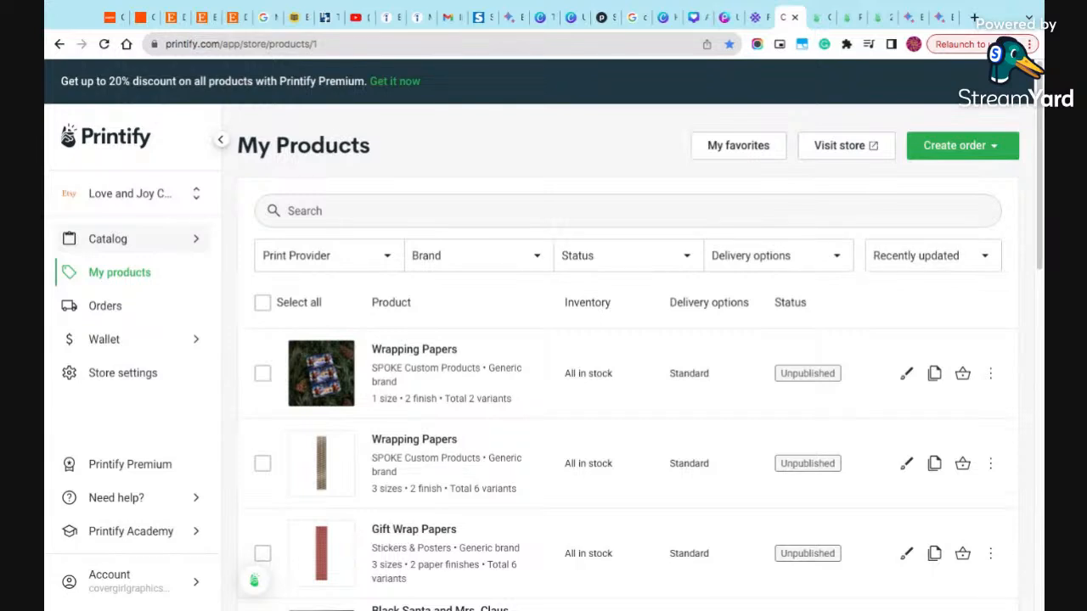
# - Search the product catalog for "wrapping paper"
pyautogui.click(128, 238)
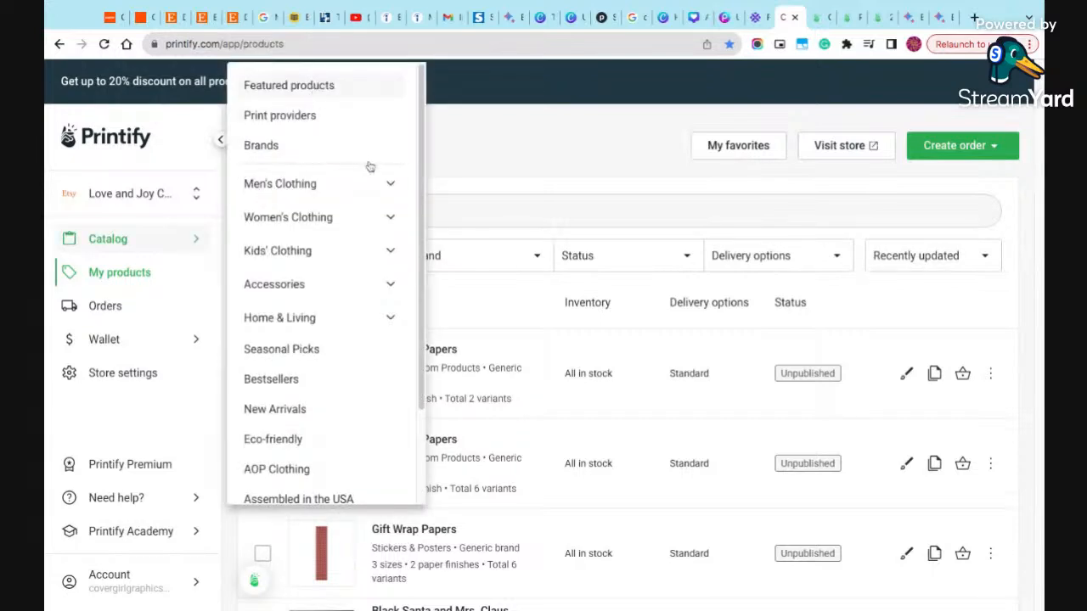
pyautogui.click(378, 141)
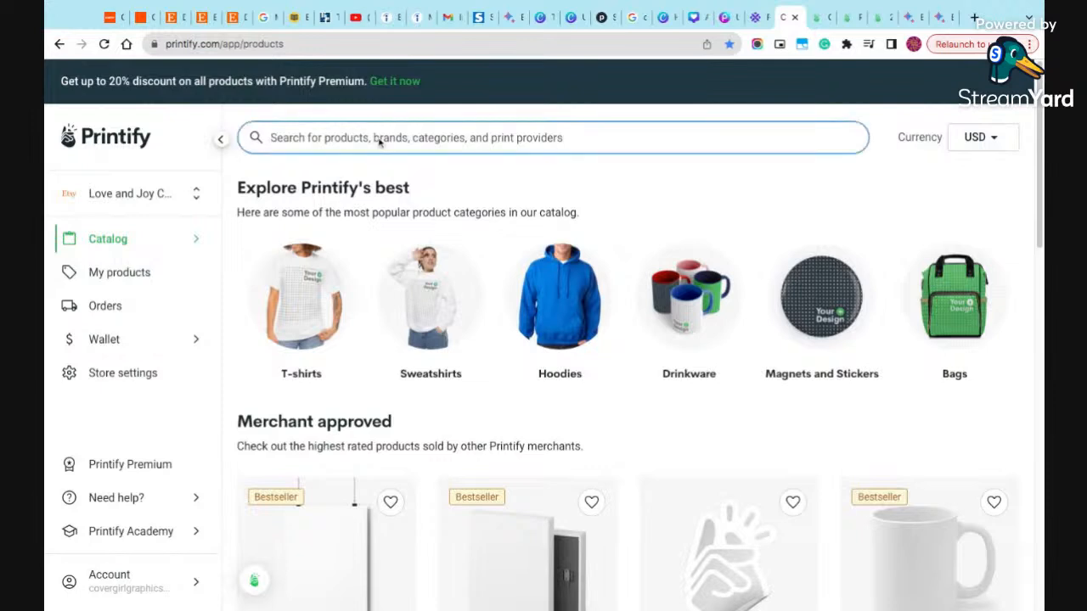
pyautogui.write('wa')
pyautogui.press('Return')
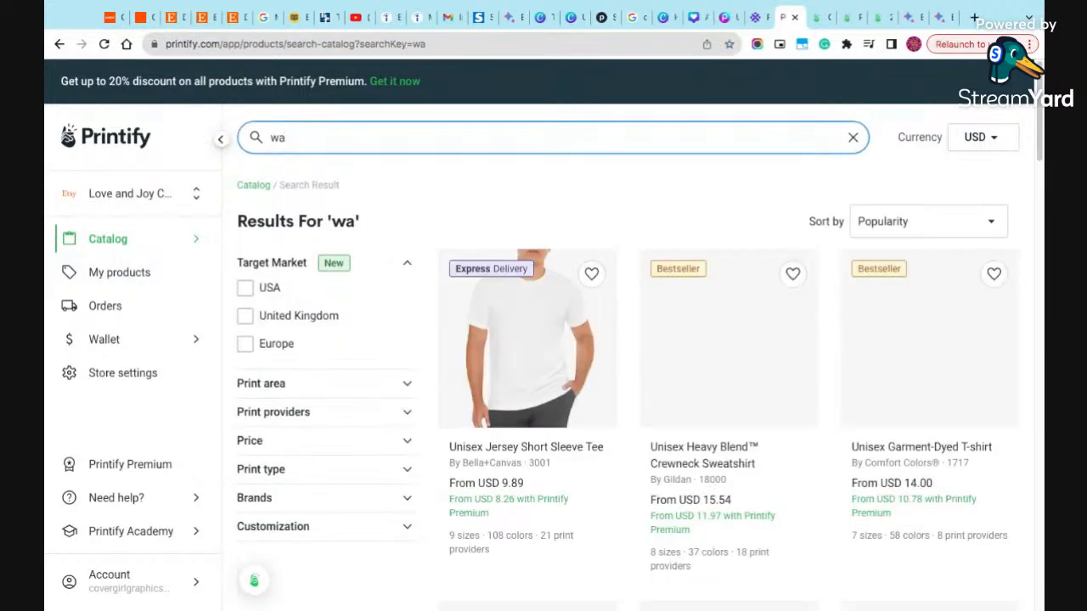
pyautogui.press('BackSpace')
pyautogui.write('rapp')
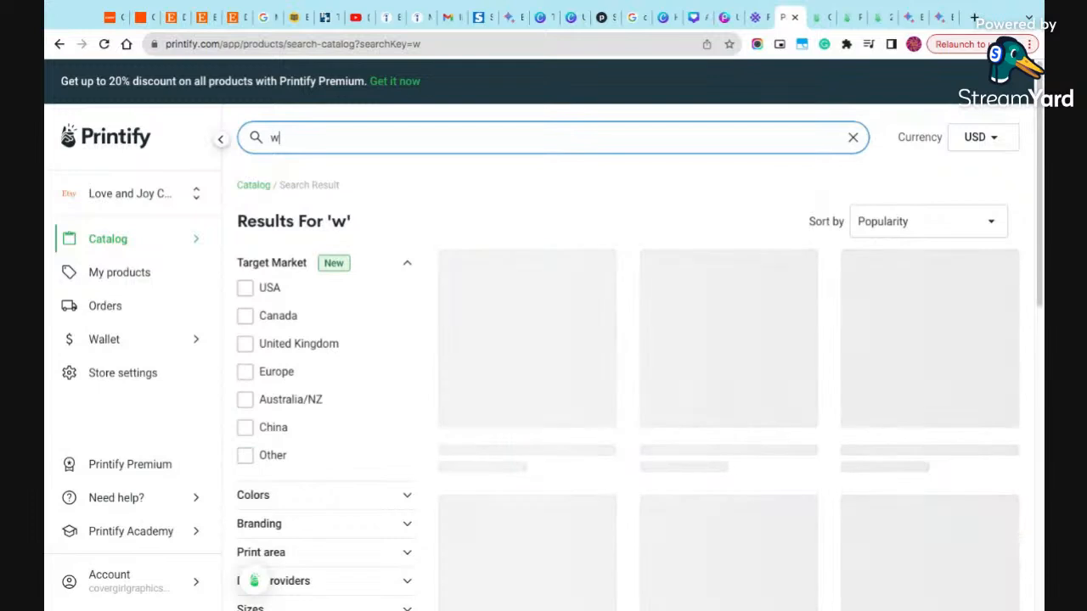
pyautogui.write('ing paper')
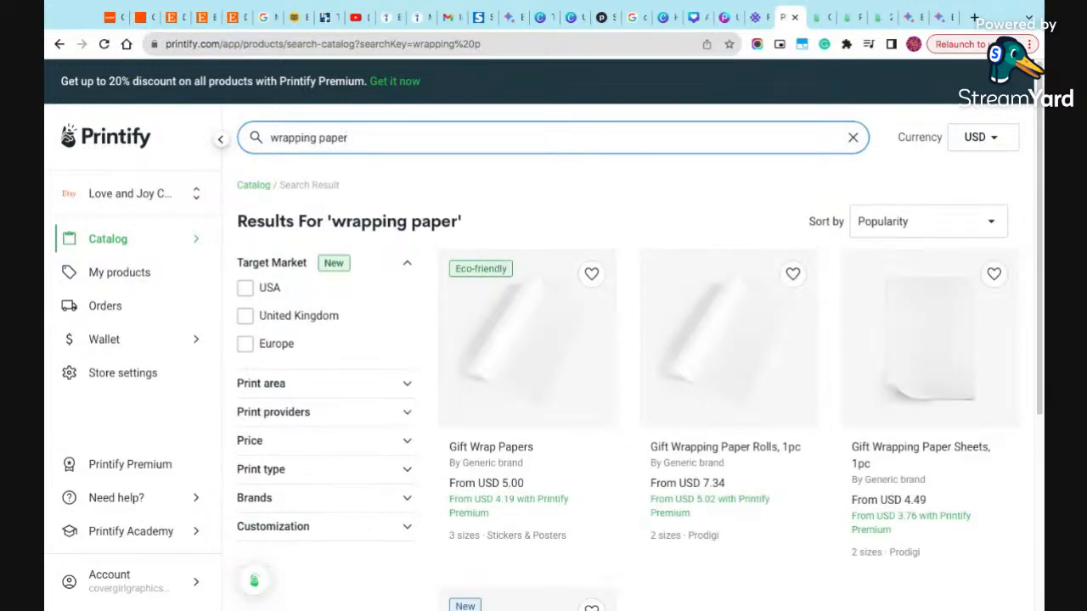
# - Start designing the Gift Wrap Papers product with Stickers & Posters as the provider, and open the AI image generator
pyautogui.scroll(-1, 485, 425)
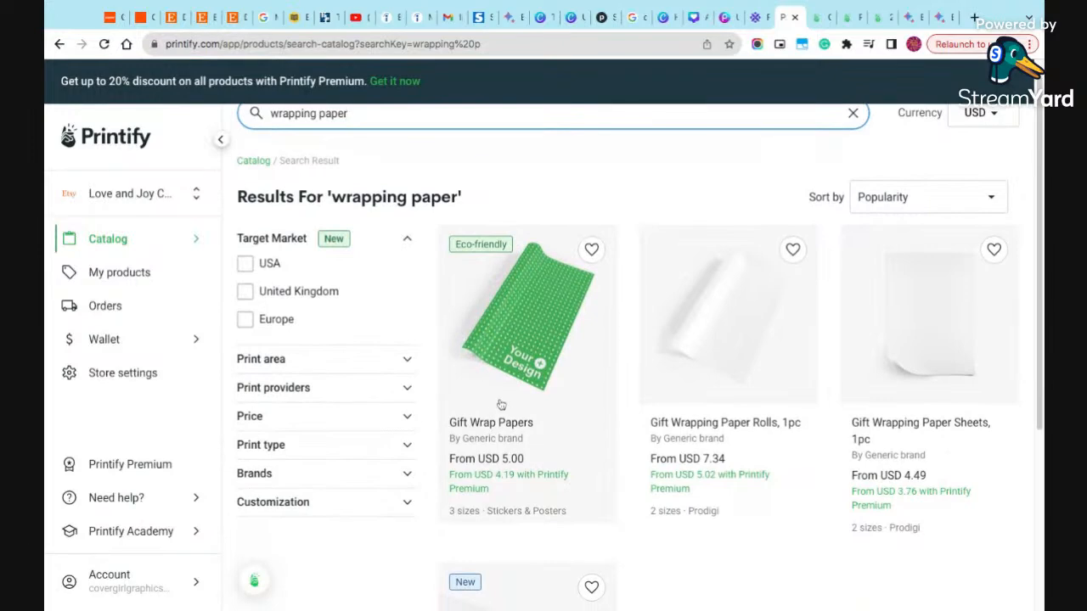
pyautogui.click(500, 405)
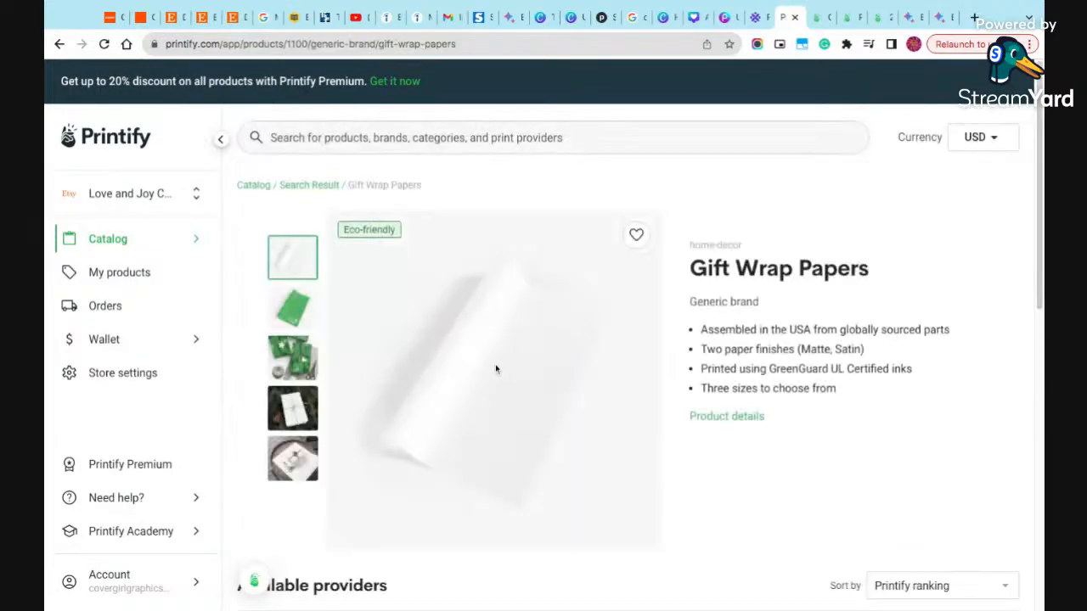
pyautogui.scroll(-5, 768, 556)
pyautogui.click(947, 202)
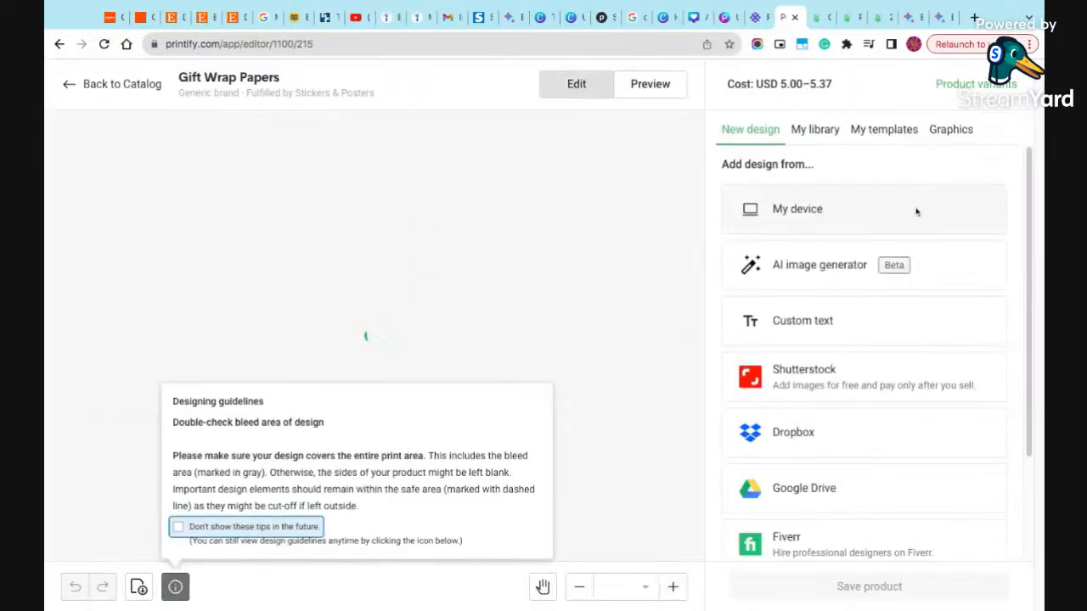
pyautogui.click(849, 267)
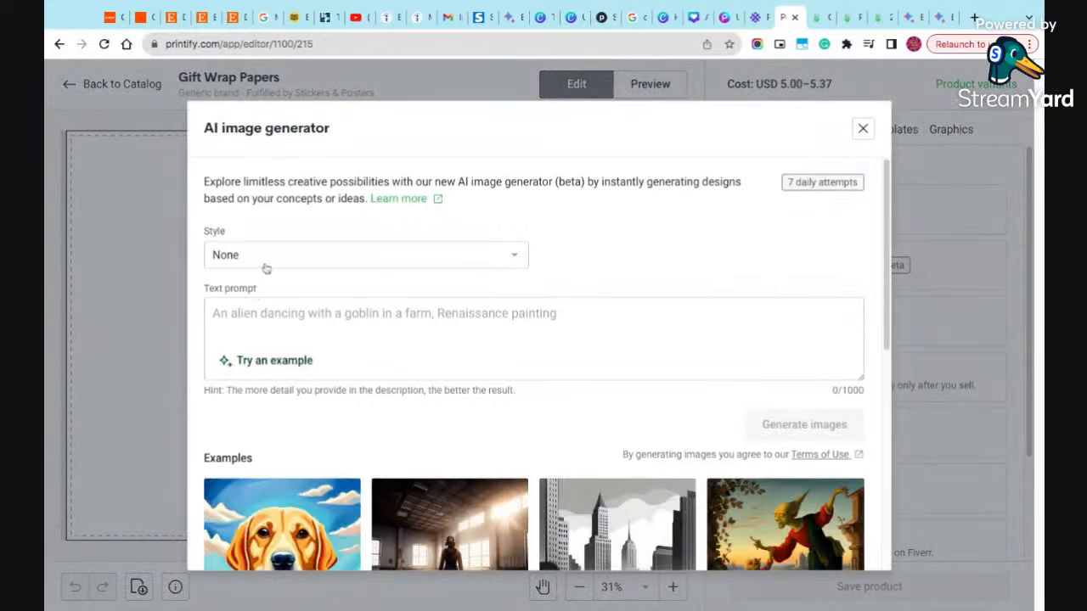
# - Generate Digital Art style images from the copied reindeer and sleigh prompt, with its leading "2." removed
pyautogui.click(263, 265)
pyautogui.click(467, 346)
pyautogui.click(272, 332)
pyautogui.write('2. A reindeer pulling a sleigh full of presents across the starry night sky, with the aurora borealis swirling overhead.')
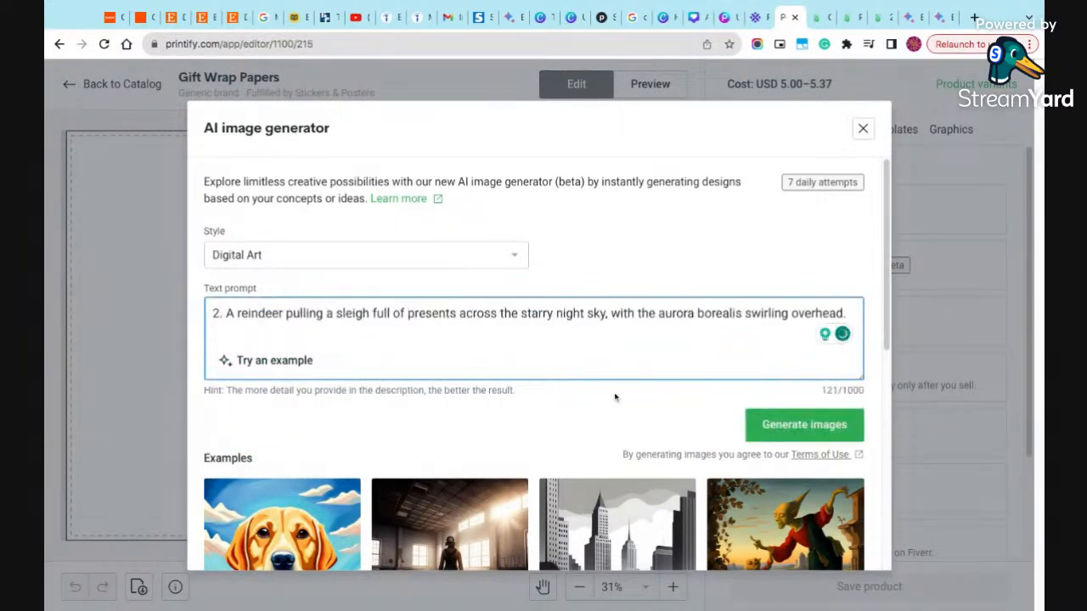
pyautogui.moveTo(226, 314); pyautogui.dragTo(213, 315)
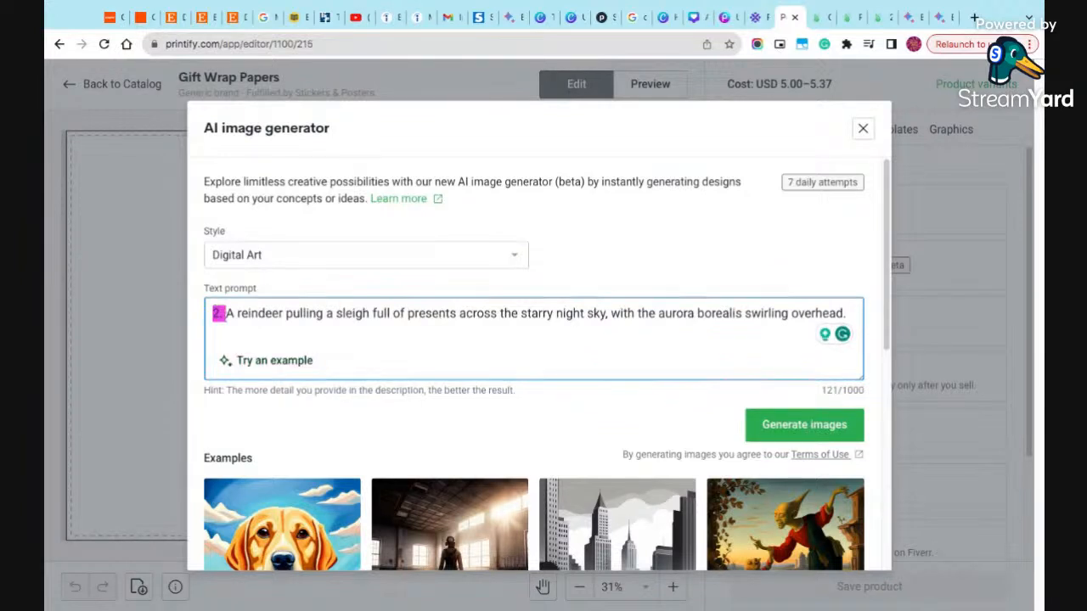
pyautogui.press('BackSpace')
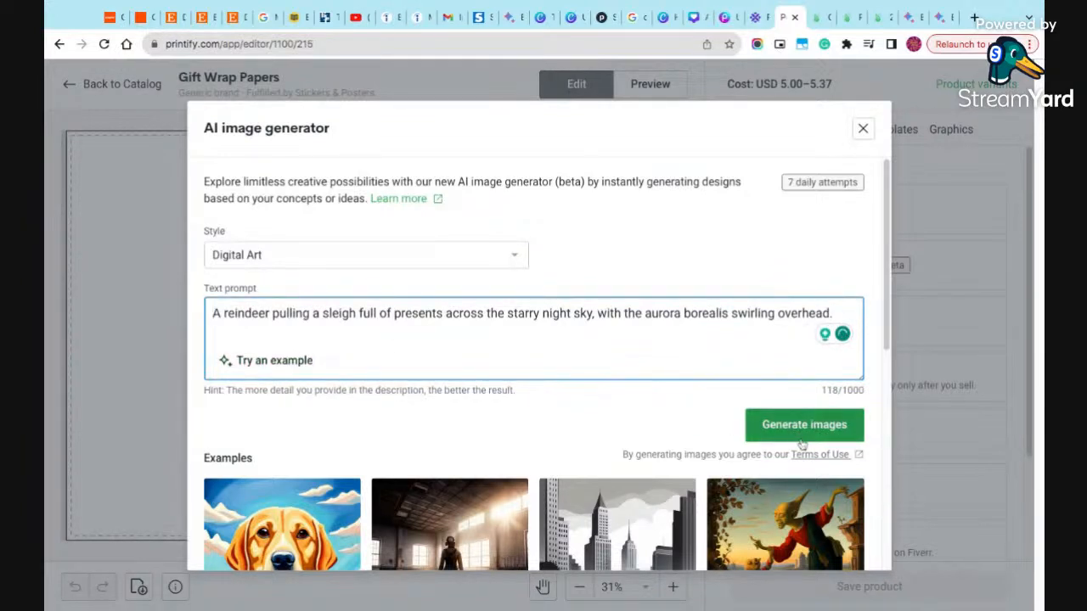
pyautogui.click(801, 435)
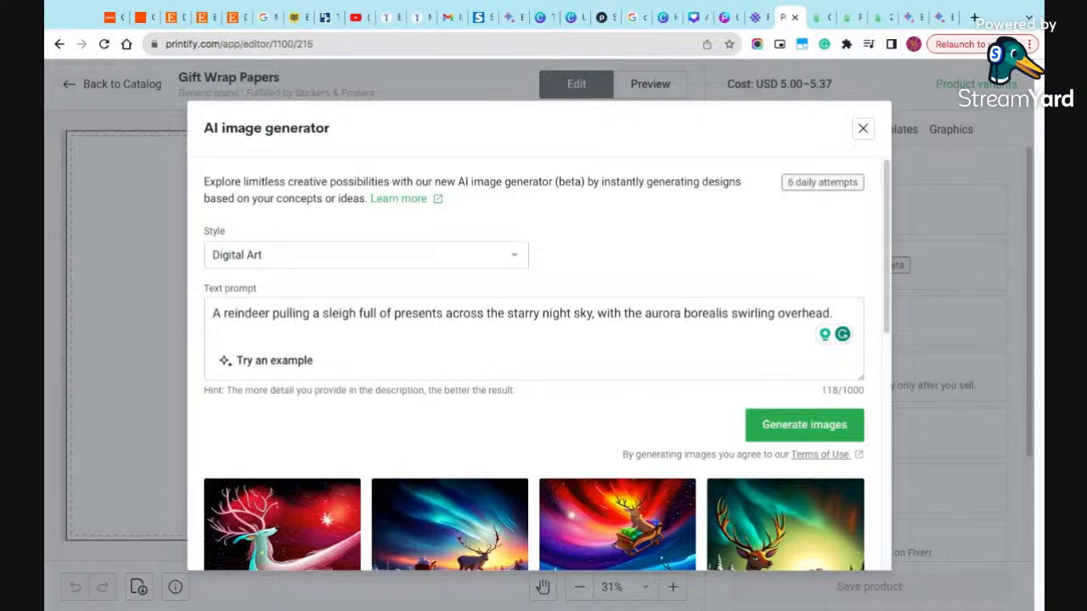
# - Place the generated image of a reindeer pulling a red sleigh under a blue-green aurora on the design and enlarge it to about 6 by 6 in
pyautogui.scroll(-2, 785, 425)
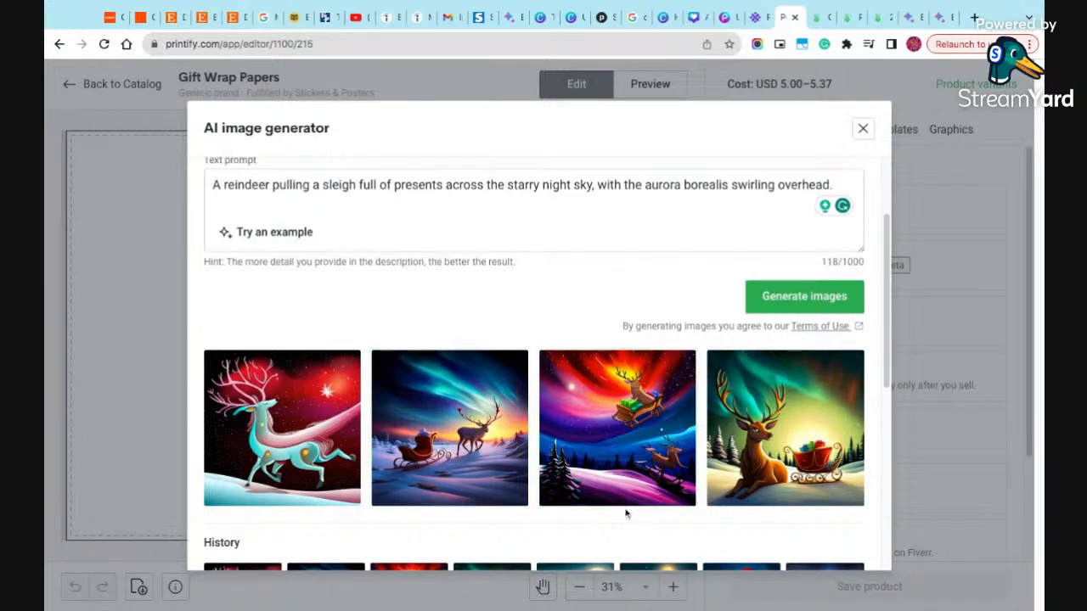
pyautogui.scroll(-1, 624, 520)
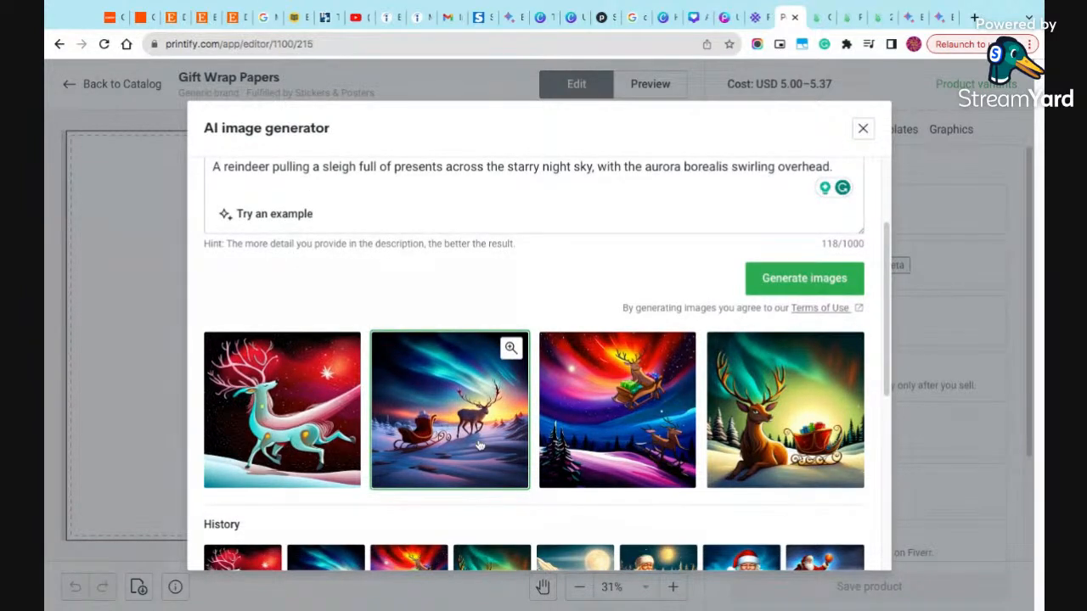
pyautogui.click(450, 412)
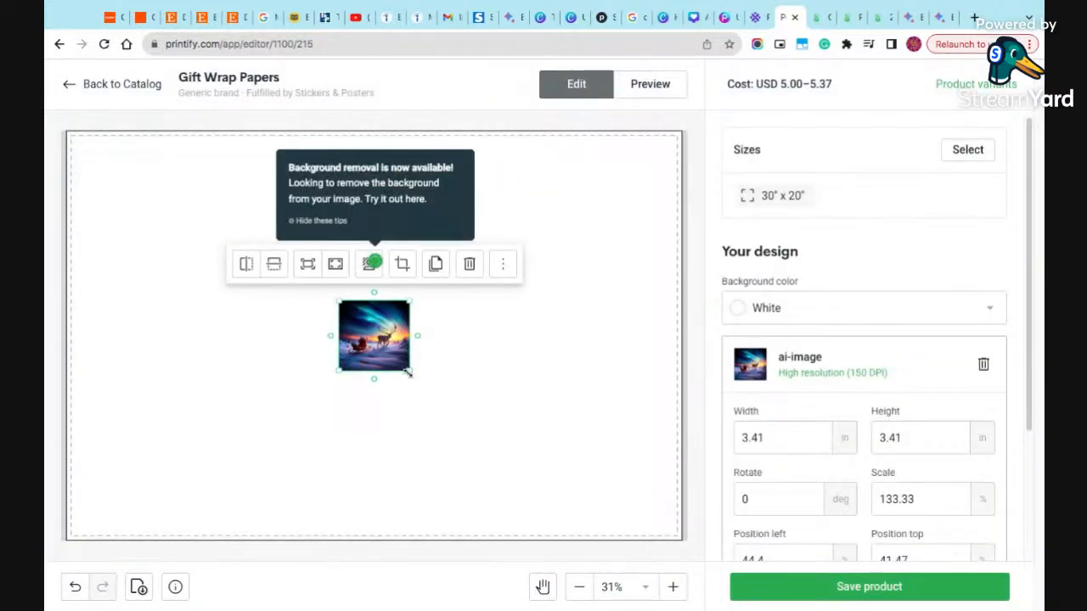
pyautogui.moveTo(408, 372); pyautogui.dragTo(464, 423)
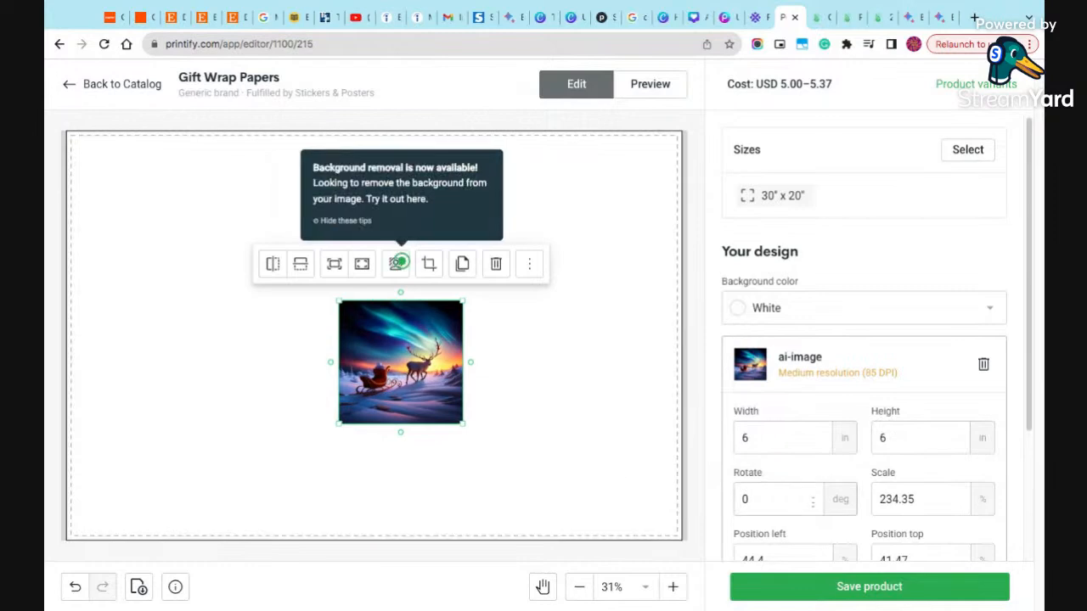
# - Turn on pattern creation for the reindeer image so it repeats across the 30" x 20" gift wrap
pyautogui.scroll(-2, 848, 522)
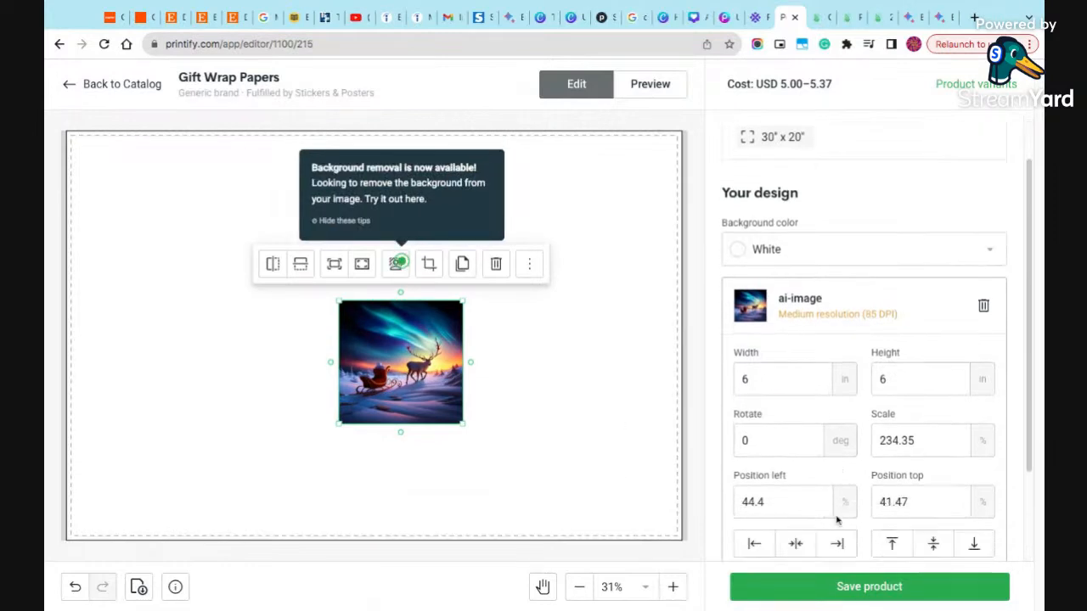
pyautogui.click(982, 467)
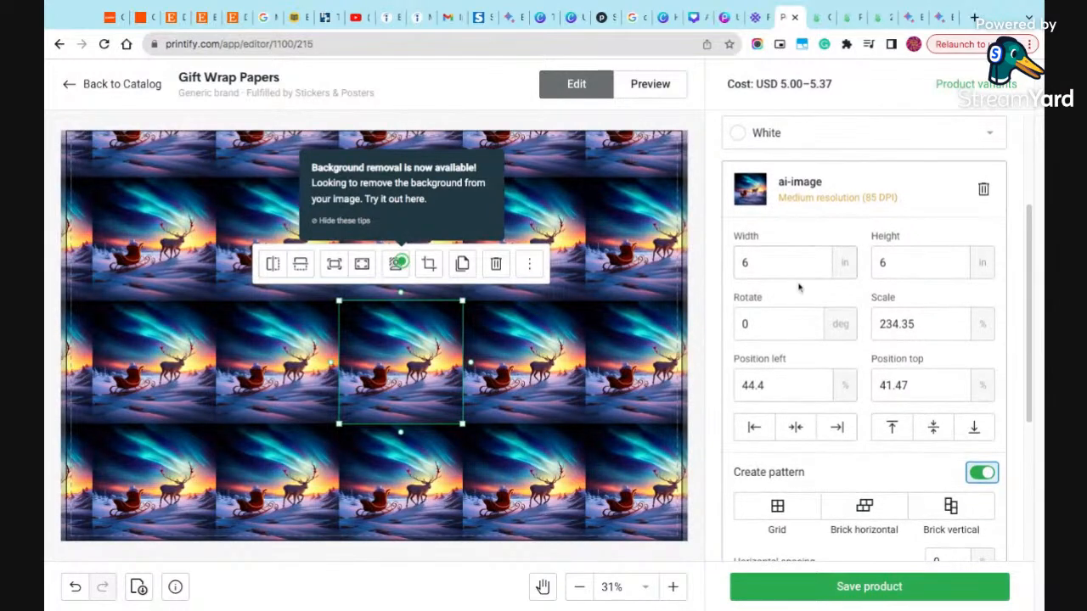
pyautogui.scroll(-1, 793, 297)
pyautogui.scroll(-2, 793, 297)
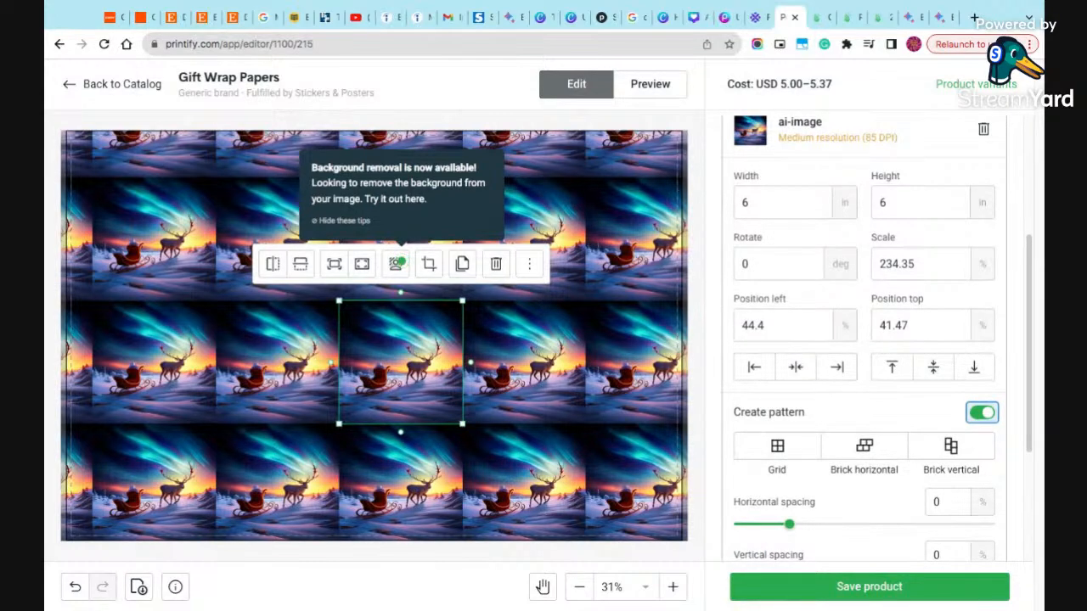
# - Preview the patterned gift wrap in the Context 1, Context 2 and Context 3 mockups
pyautogui.click(647, 87)
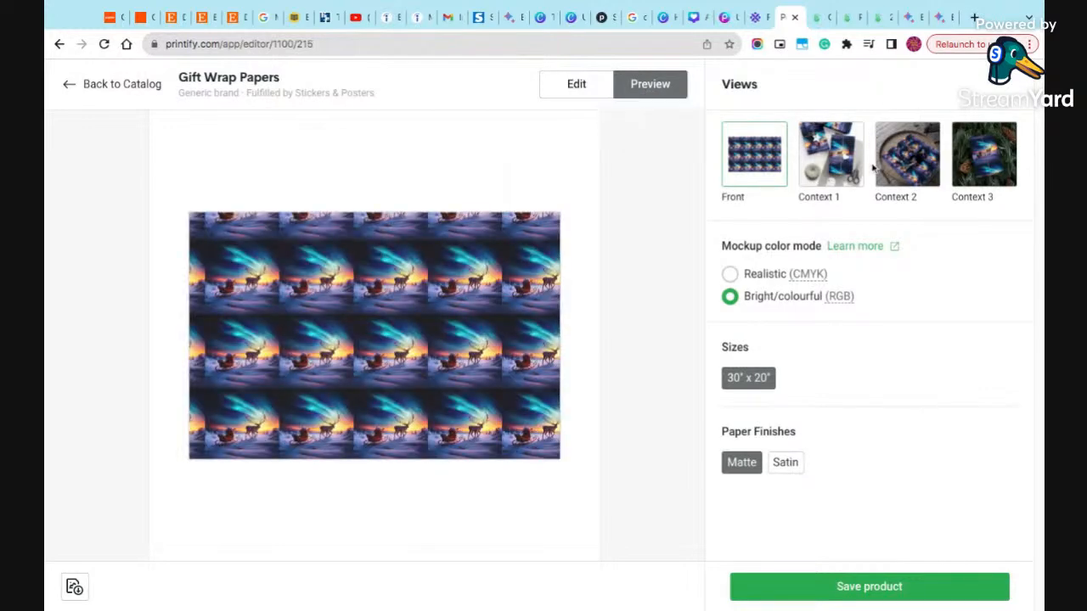
pyautogui.click(846, 167)
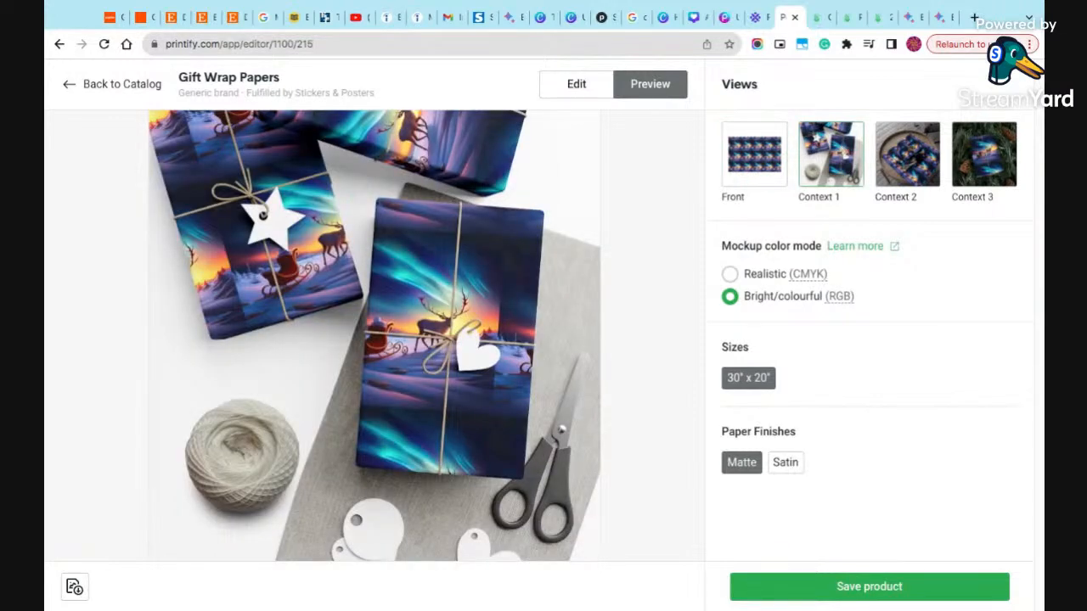
pyautogui.click(897, 168)
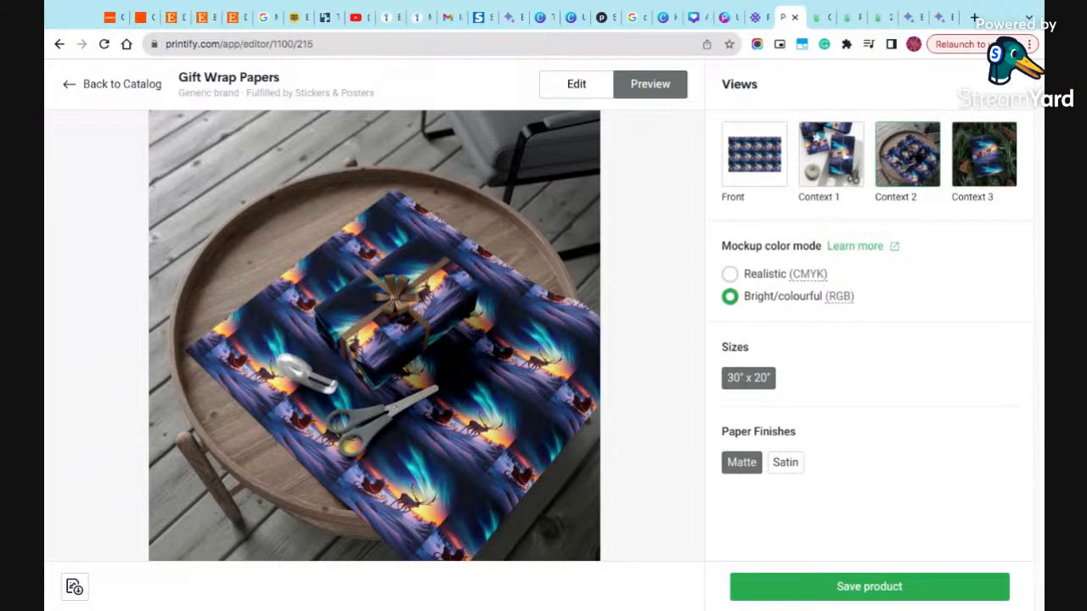
pyautogui.click(966, 147)
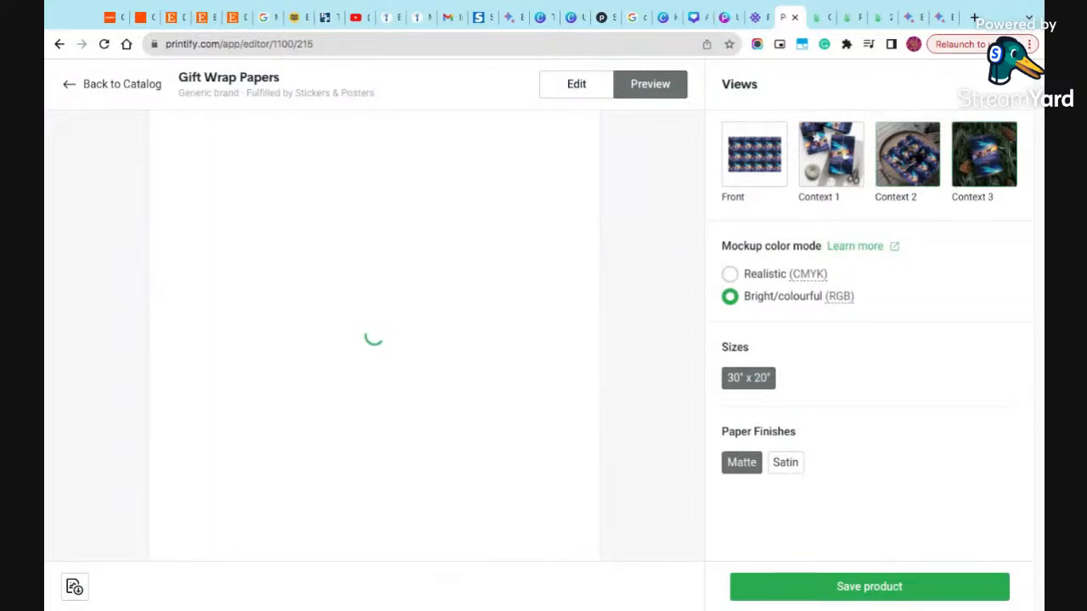